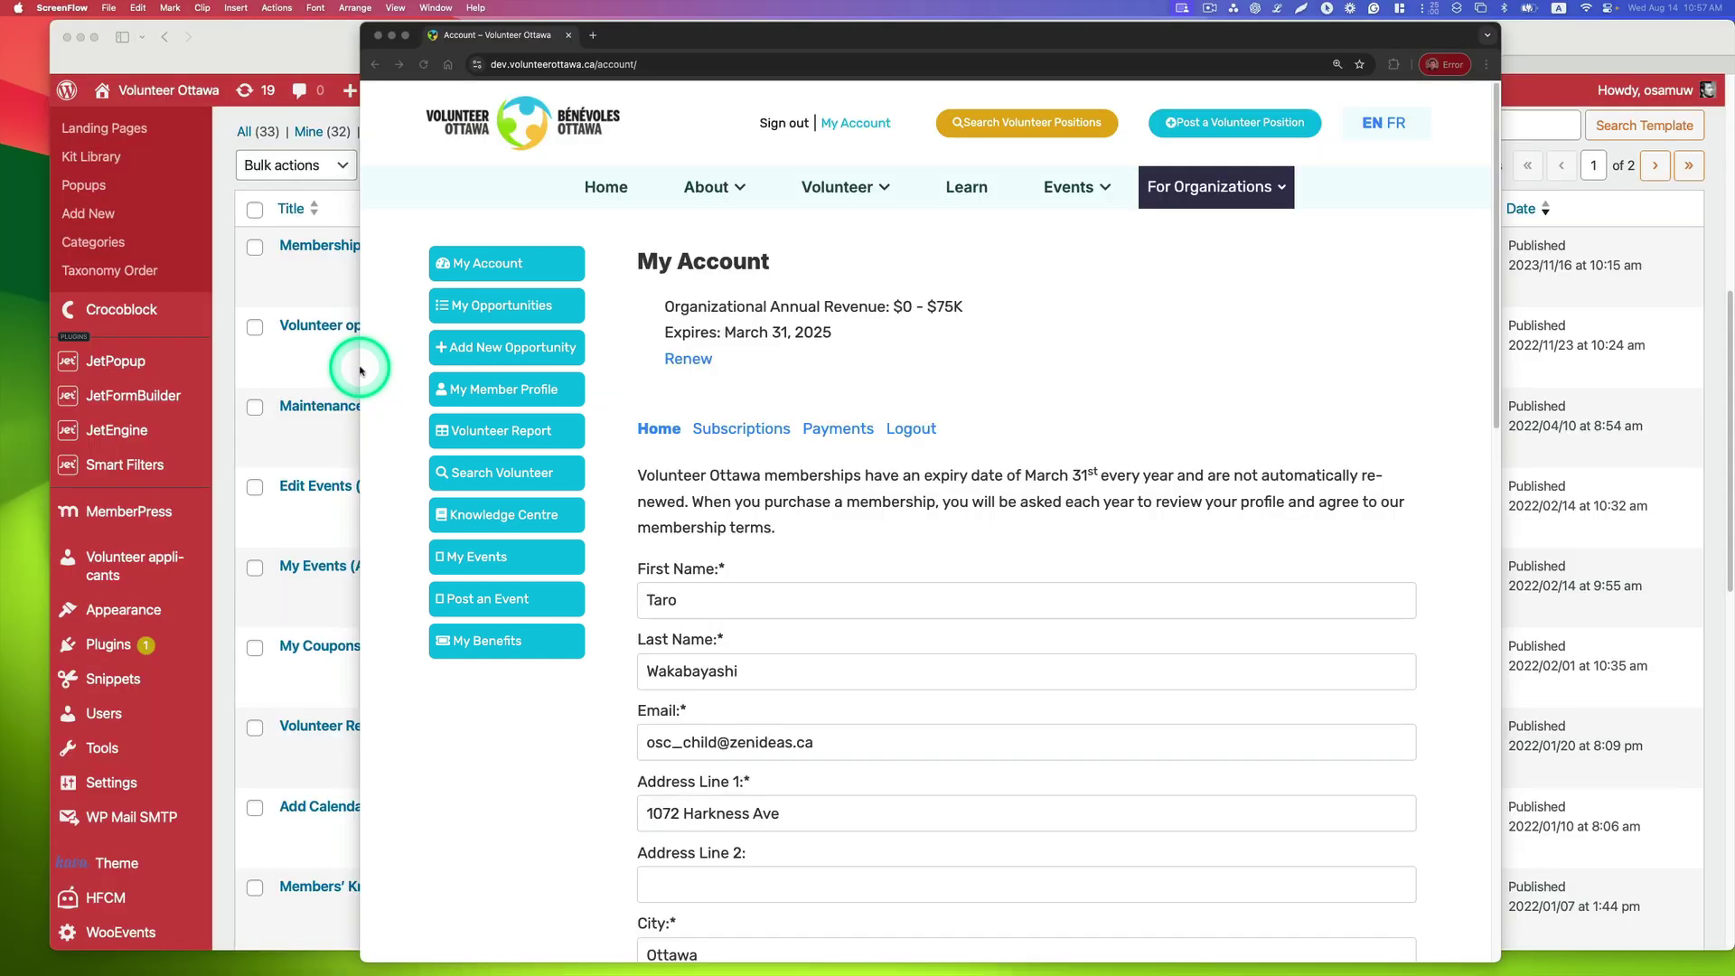
Narrow the Chrome window to phone width and scroll the Volunteer Ottawa account page to check its stacked layout
click(362, 368)
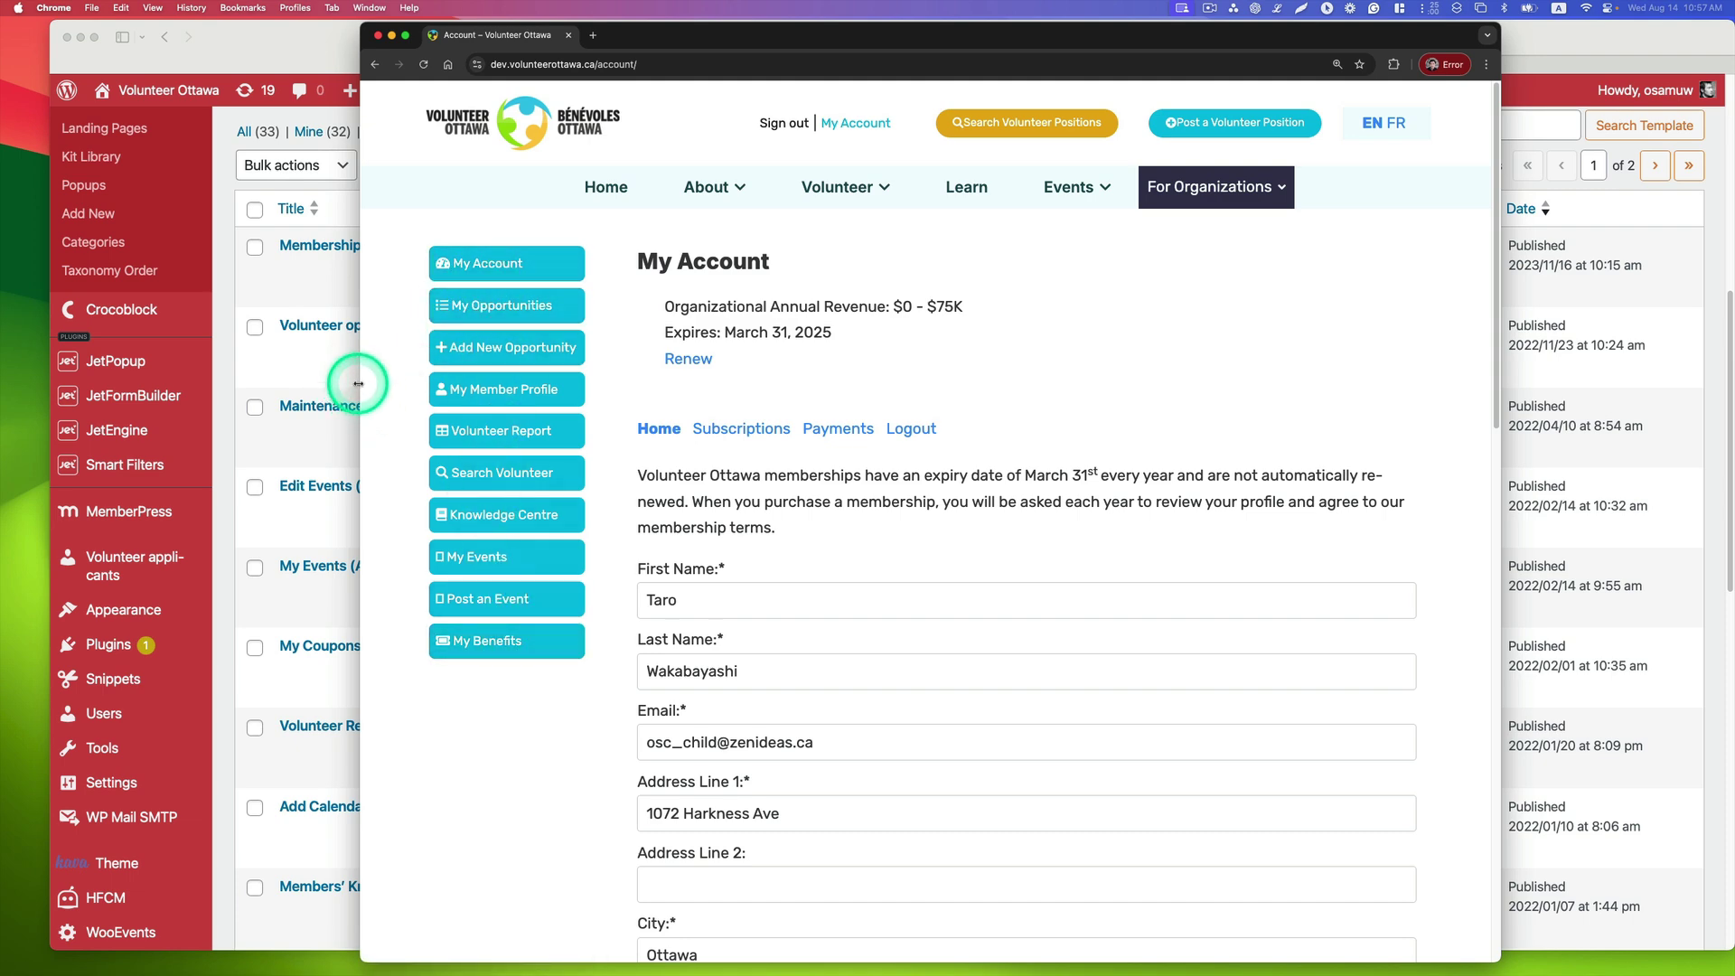
drag(357, 383, 1198, 366)
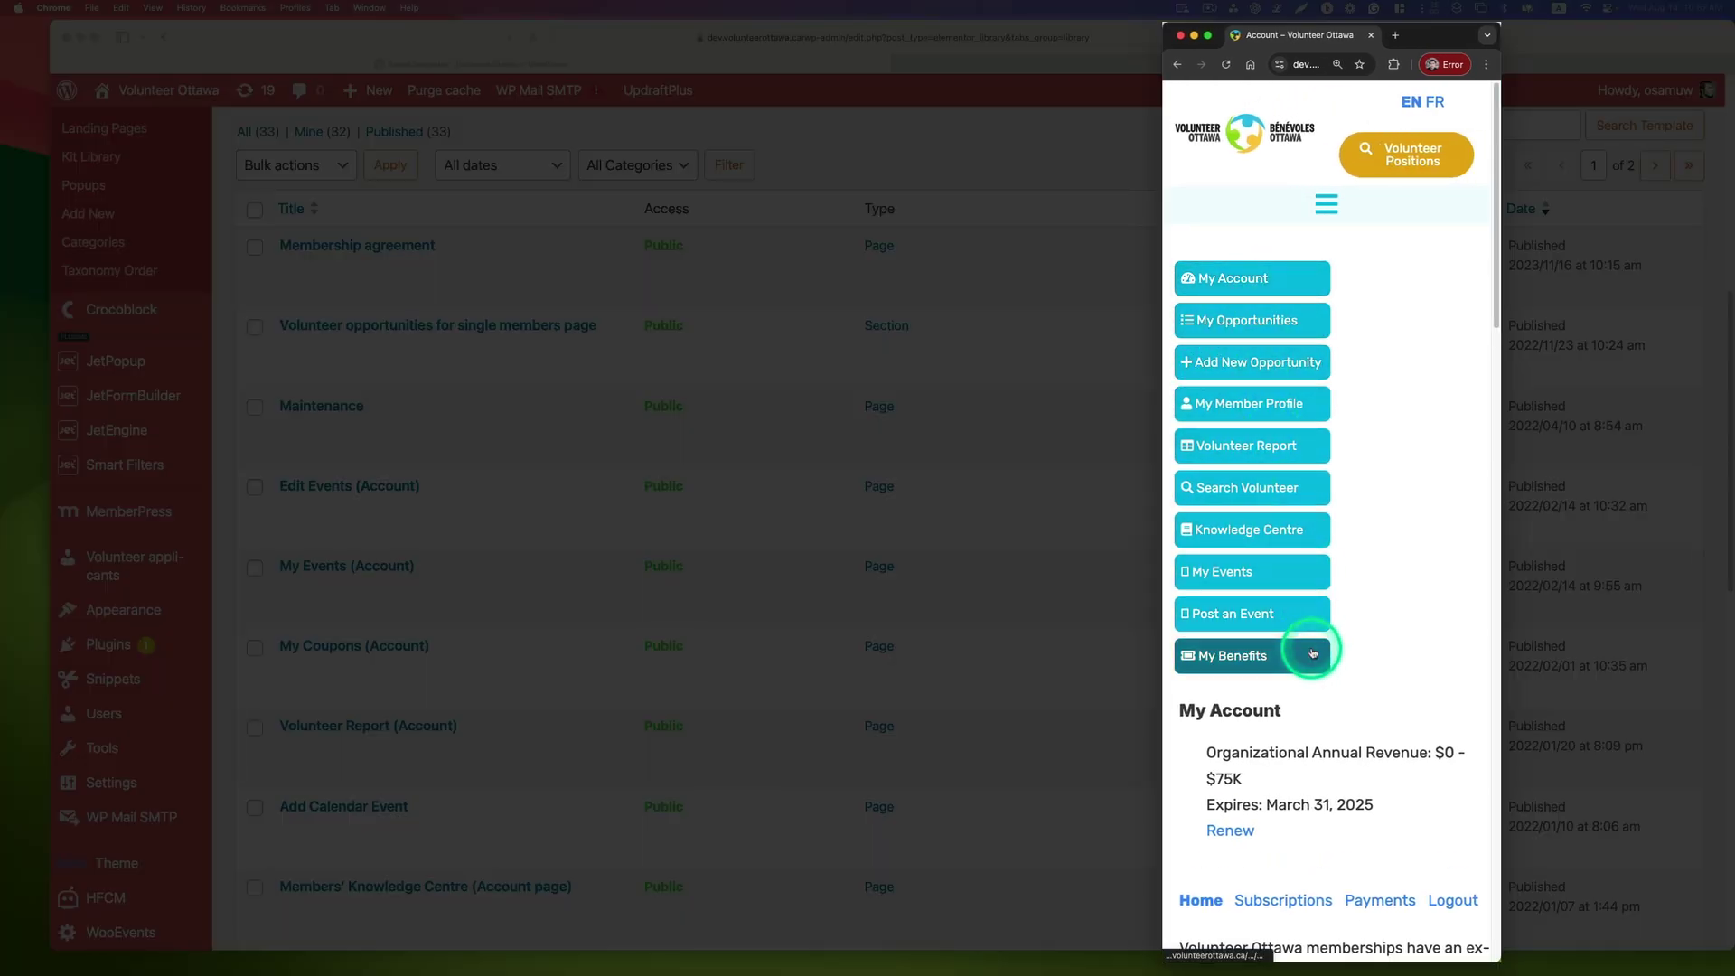
scroll(1368, 434, down, 5)
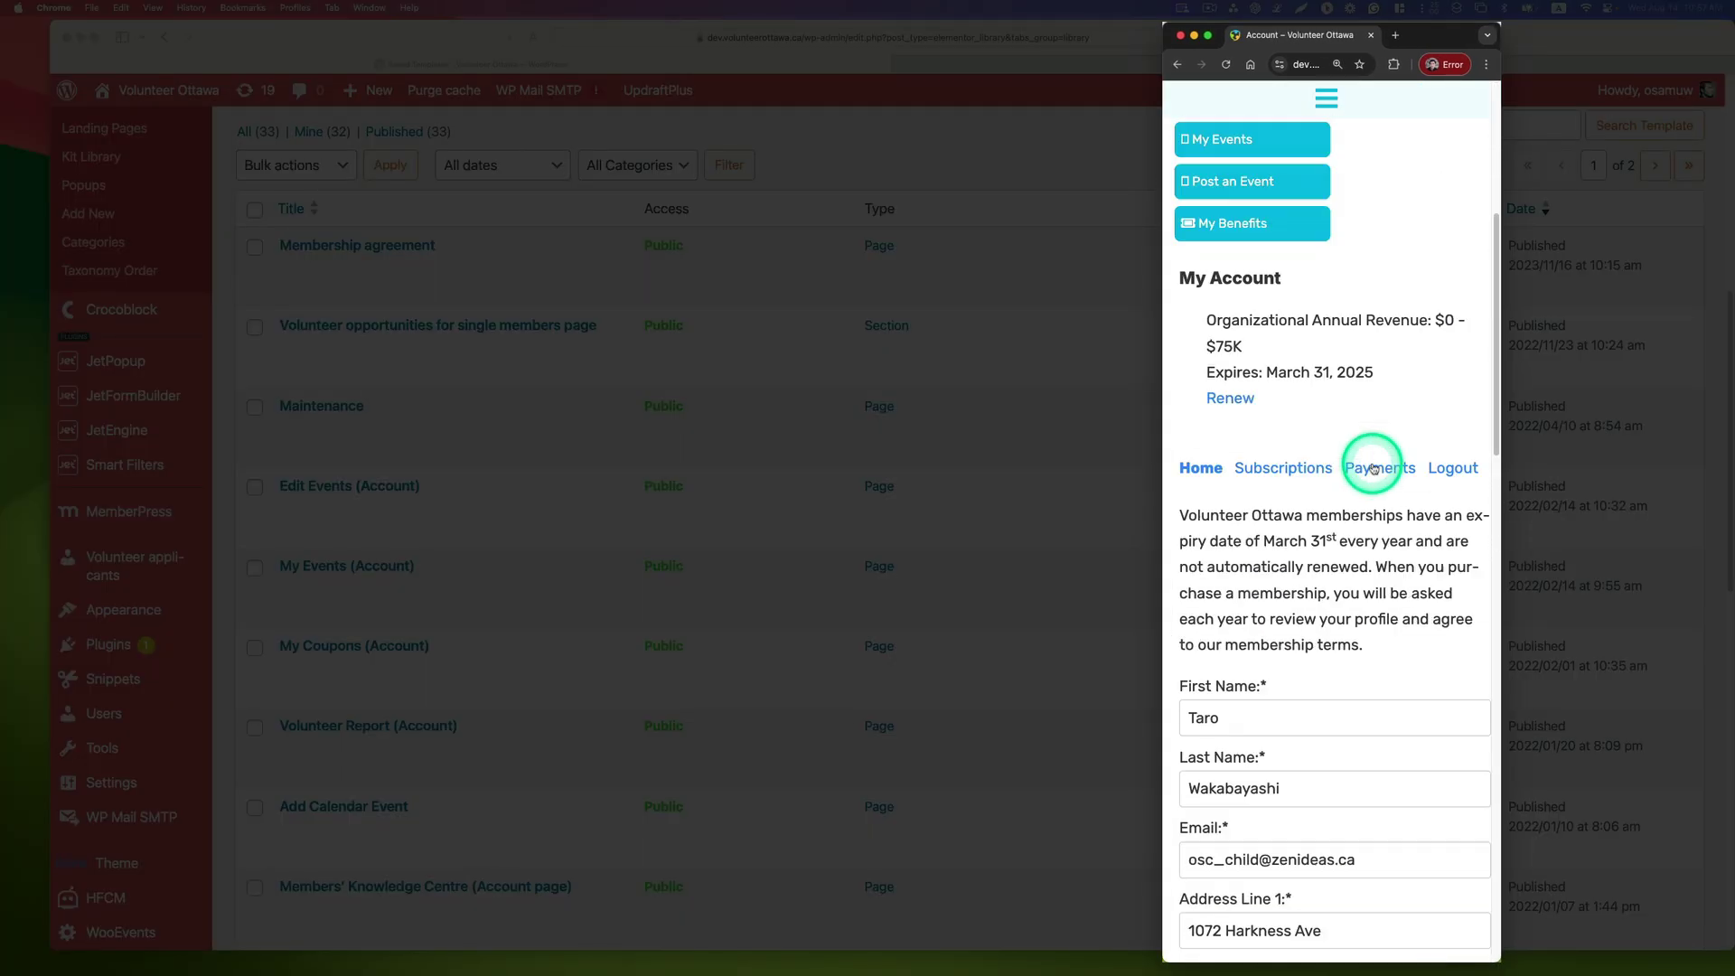
scroll(1372, 467, up, 5)
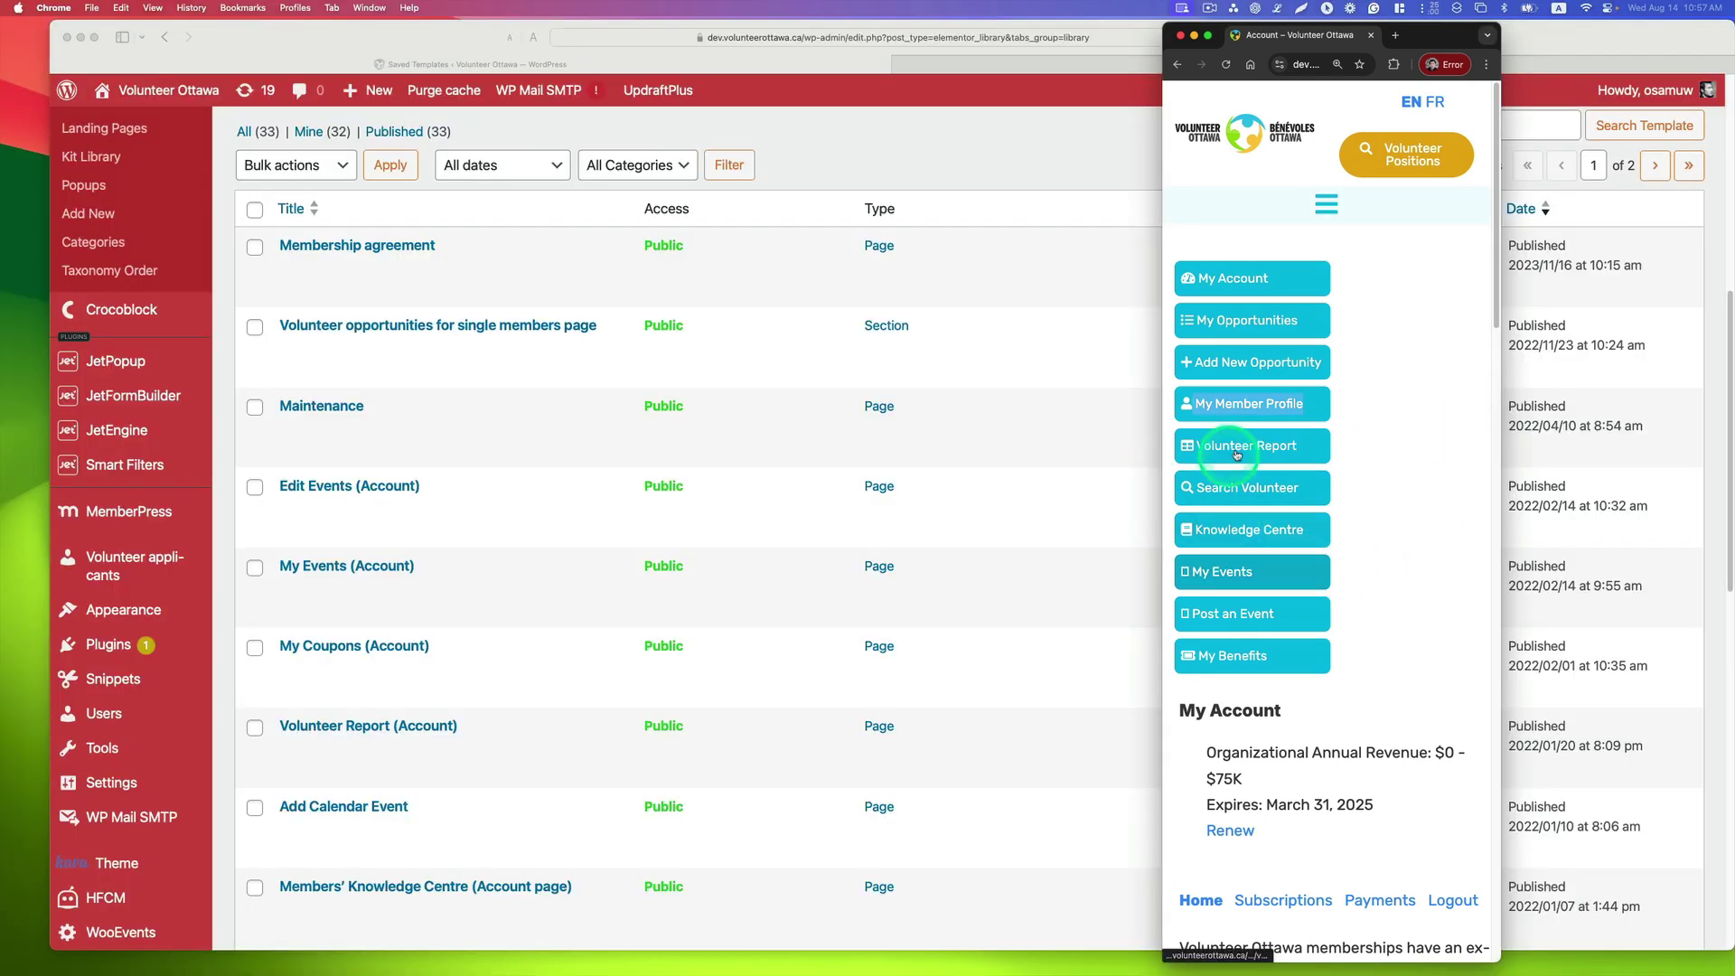
Open My Member Profile in a new Chrome window and move it beside the first one
right_click(1228, 409)
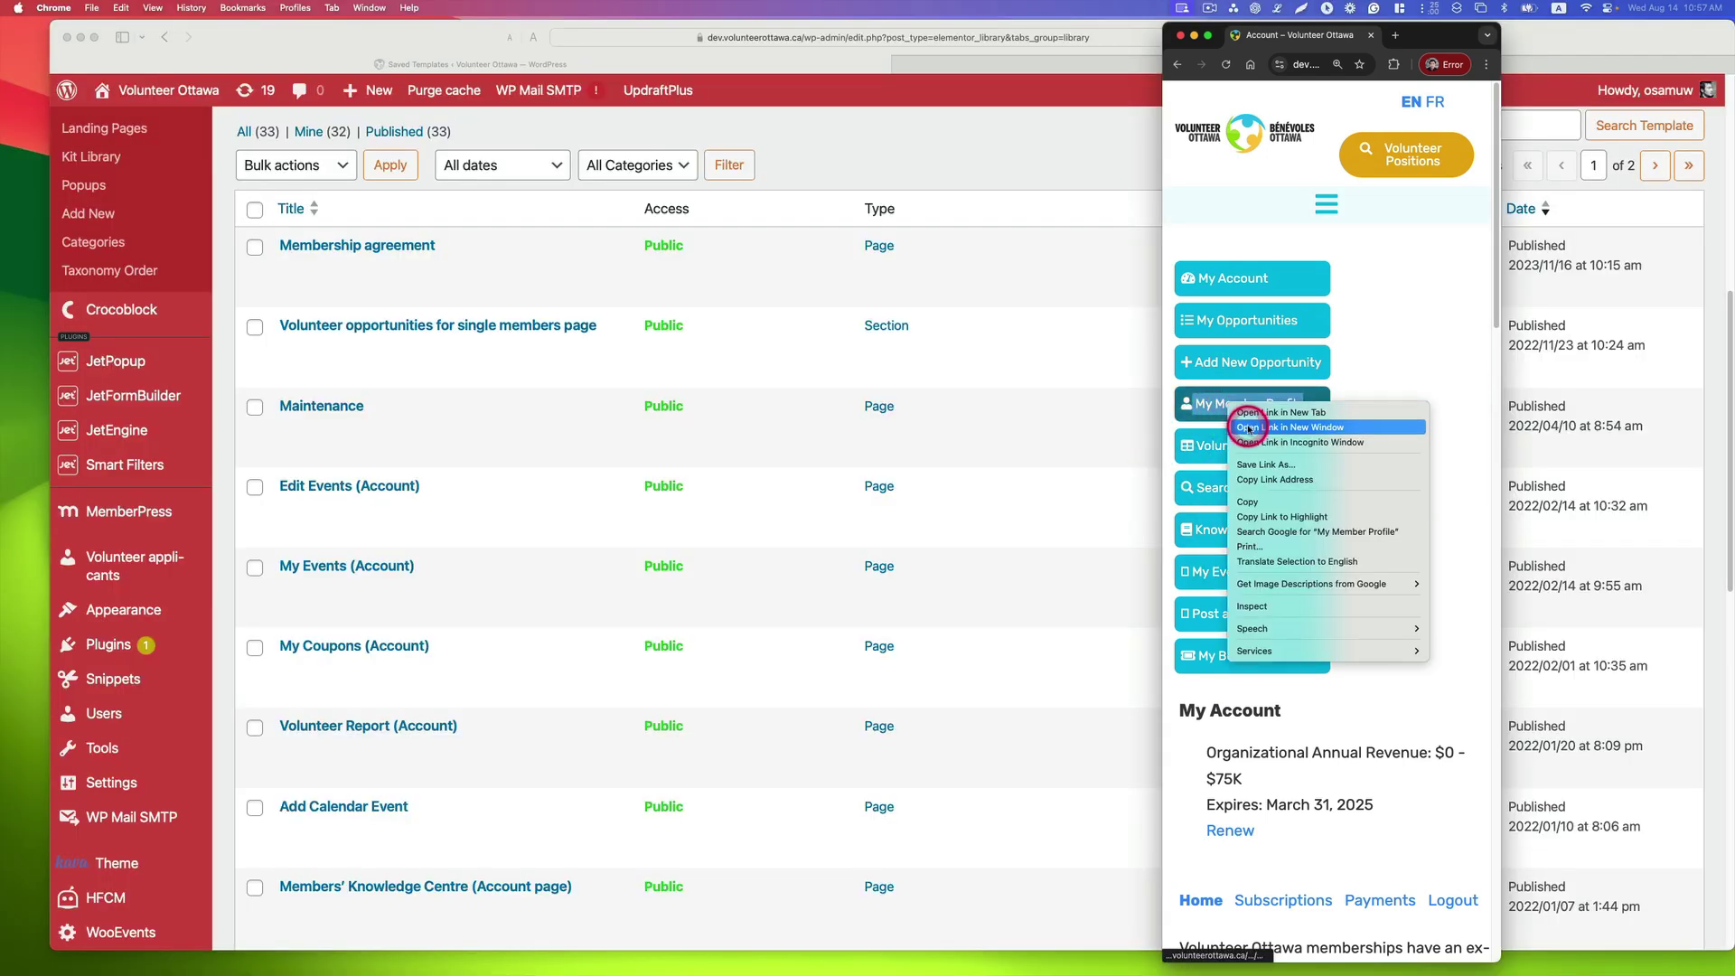
click(1242, 441)
drag(1458, 32, 1066, 40)
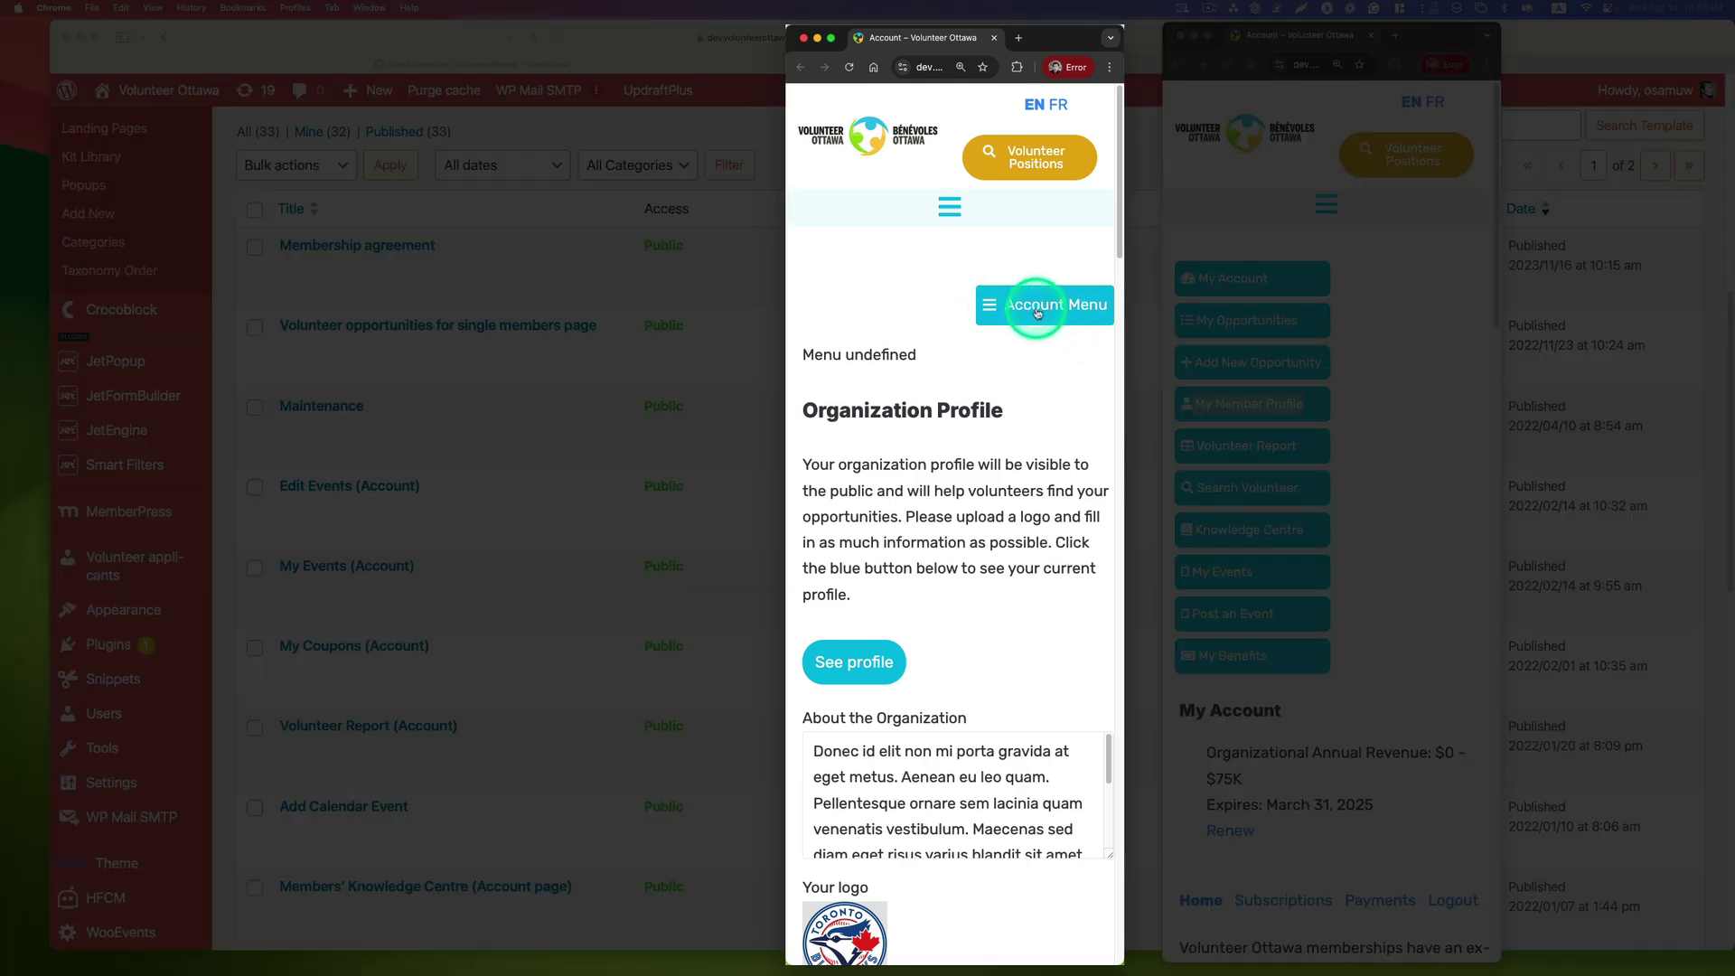
Test the Account Menu slide-out, following its My Member Profile link and dismissing it
click(1037, 313)
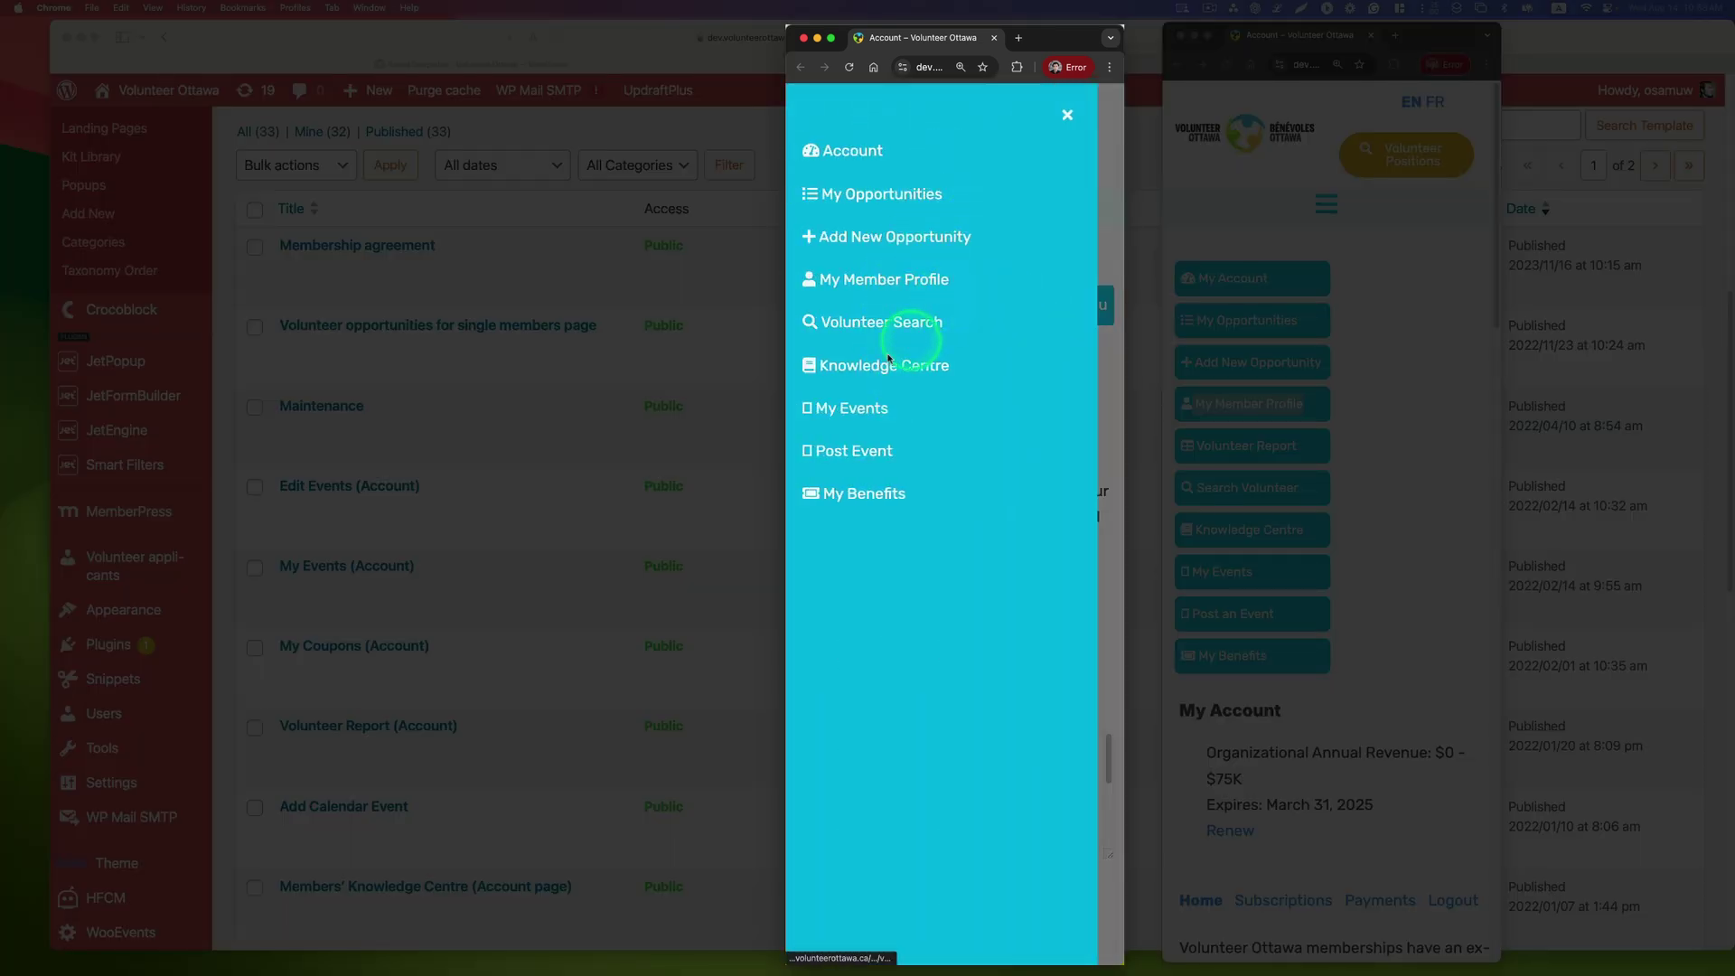
click(1067, 117)
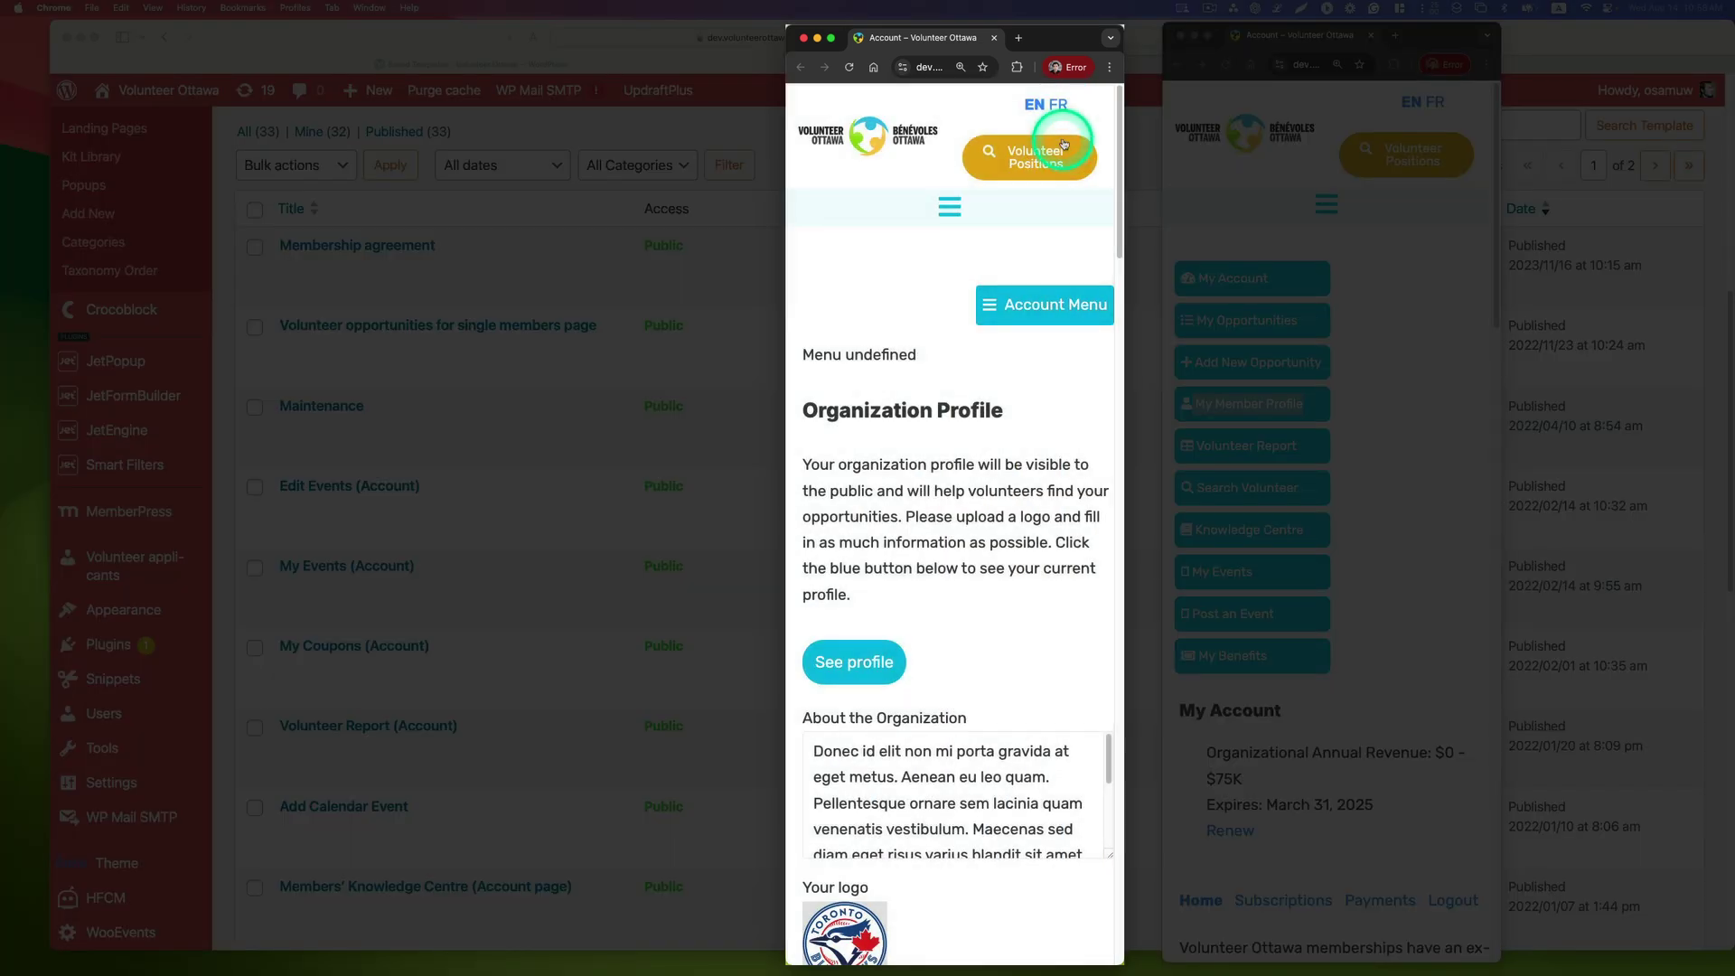
click(1054, 306)
click(916, 281)
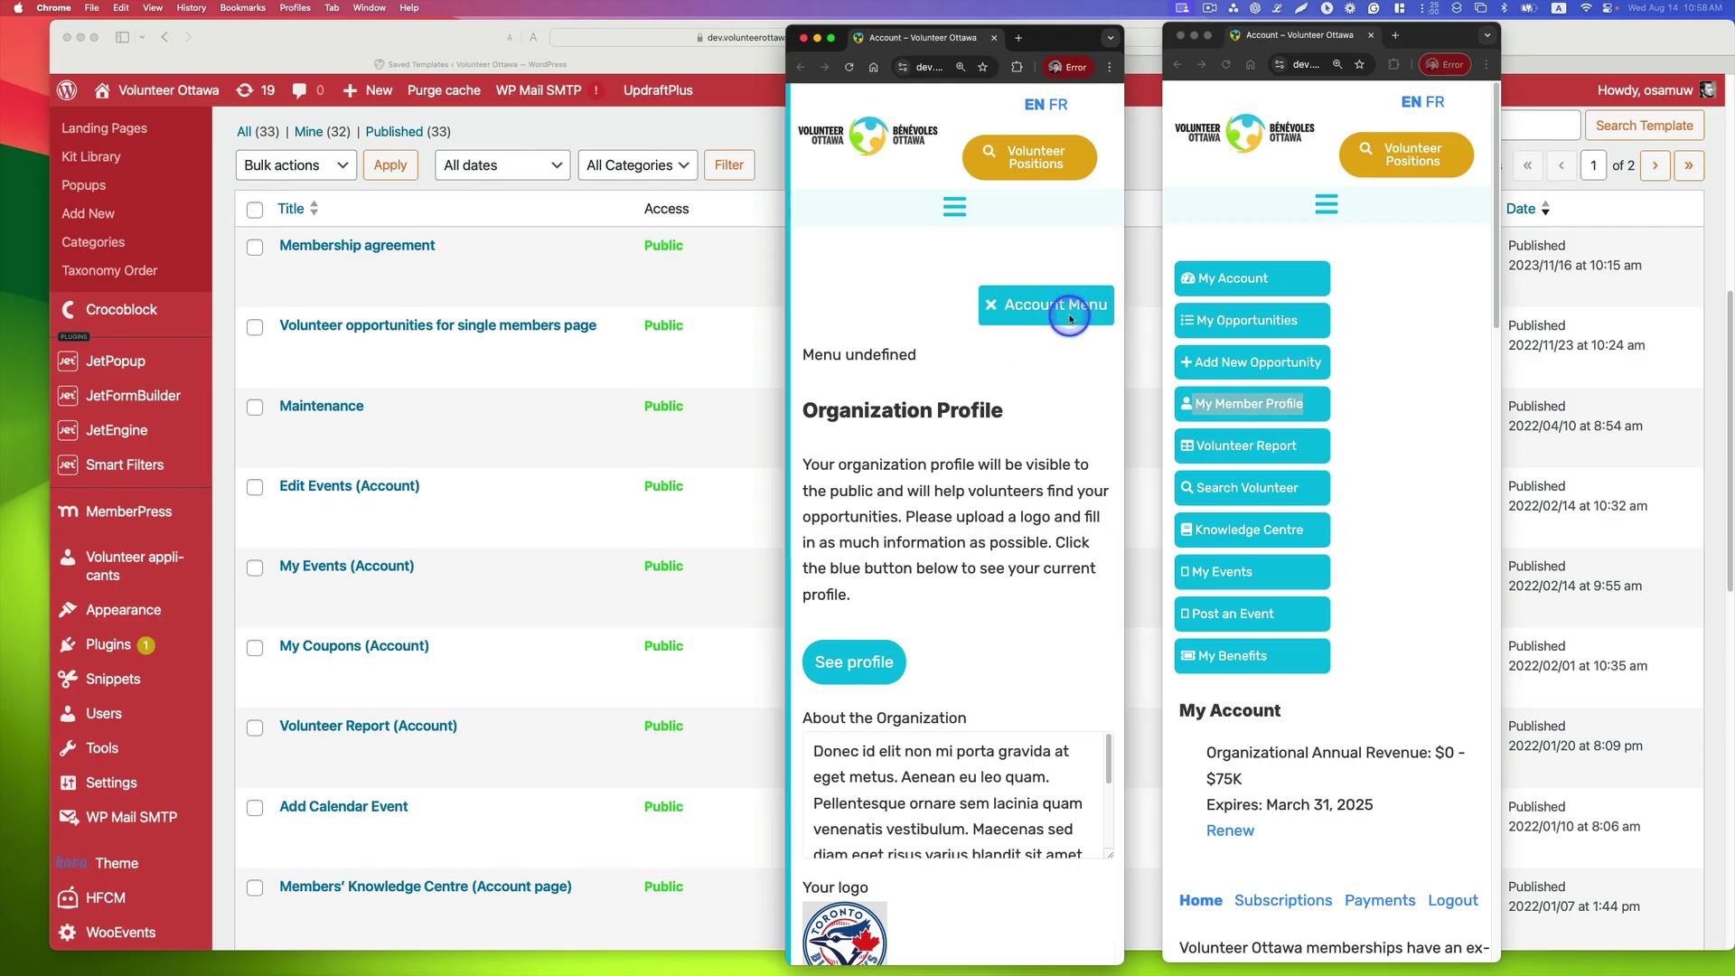
click(1059, 307)
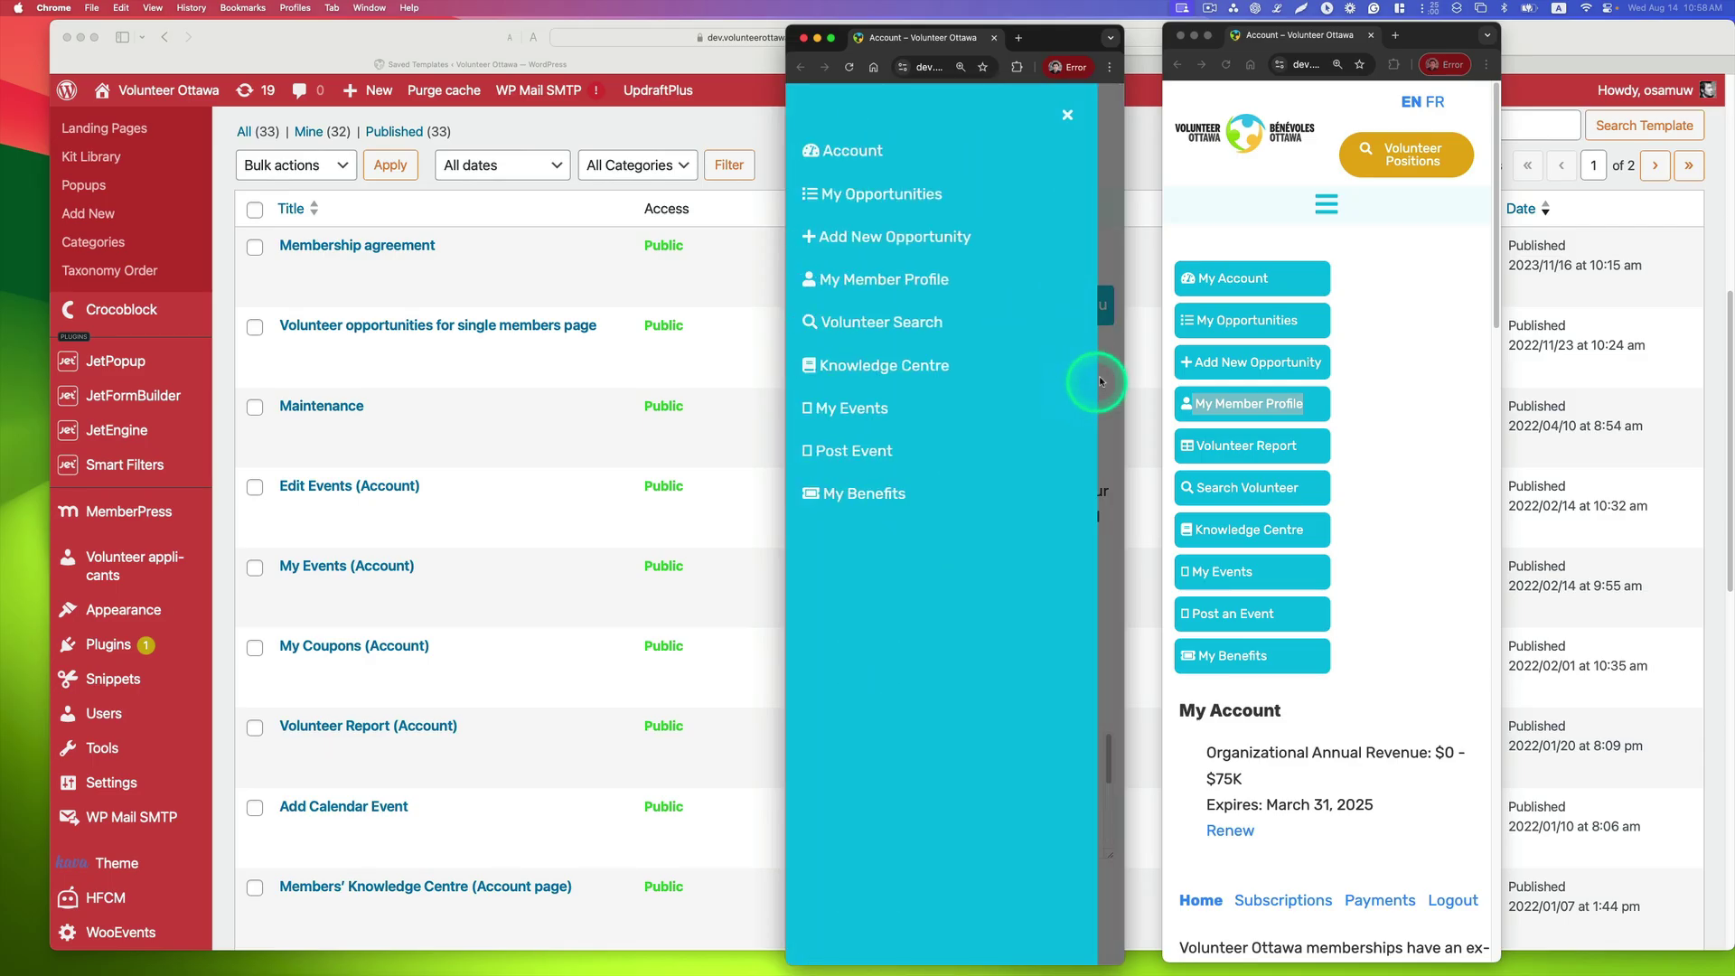
click(1111, 426)
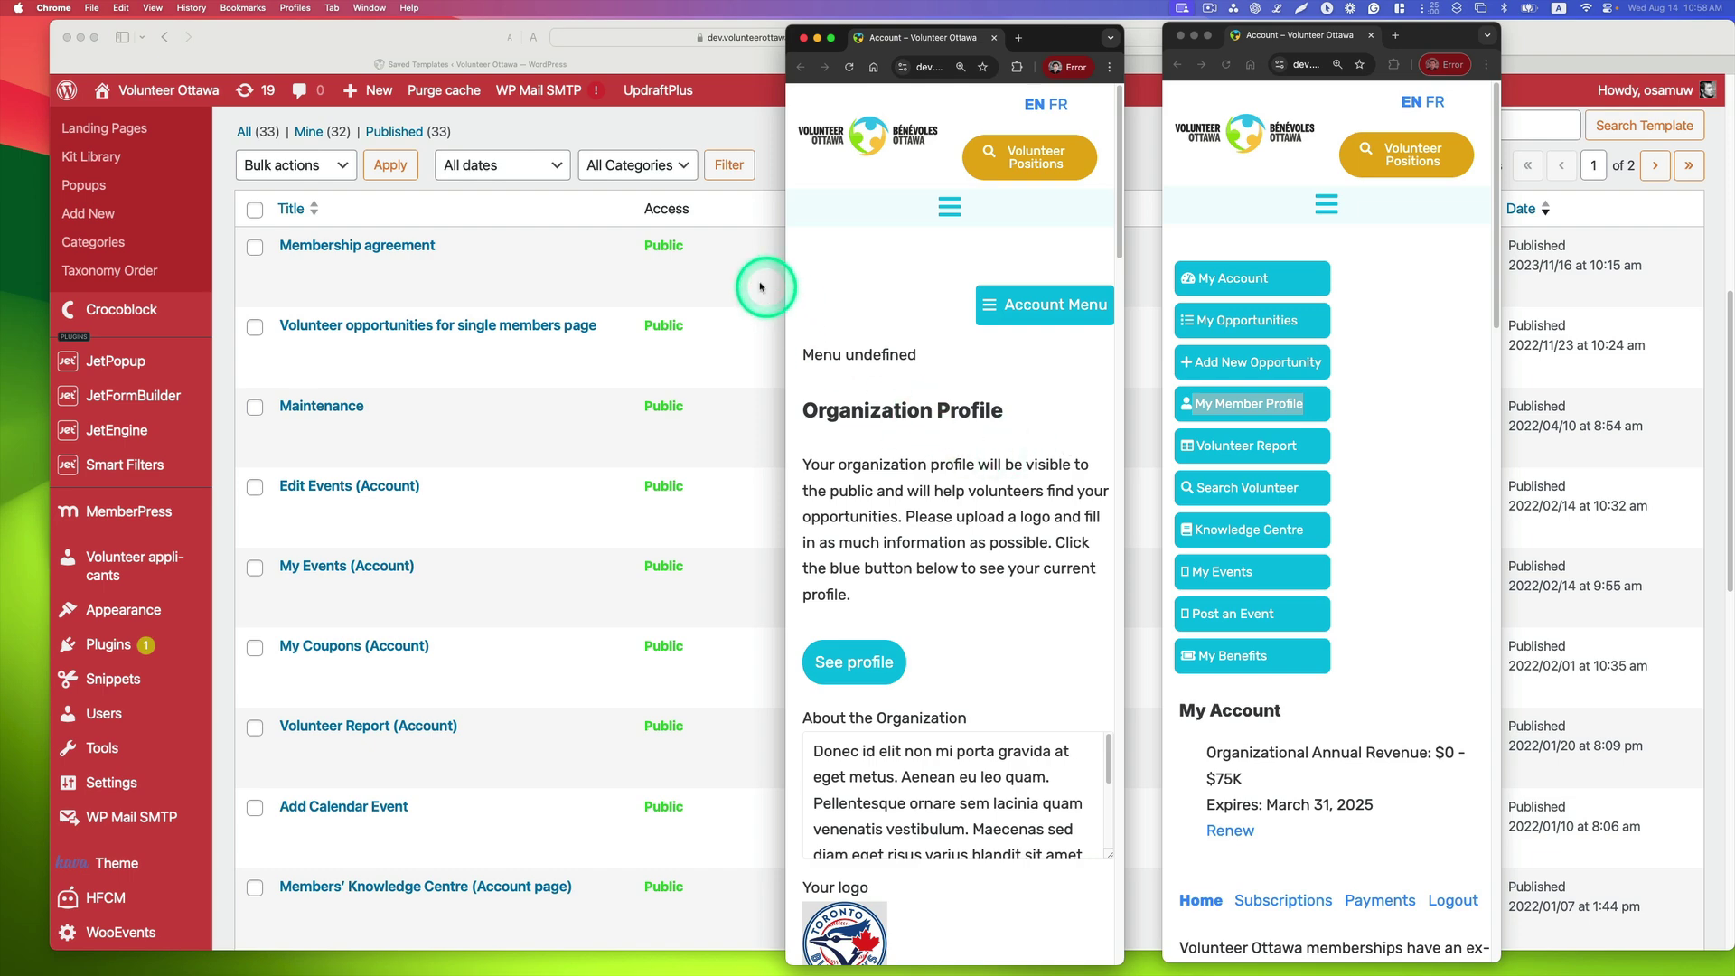
Bring the WordPress admin forward and browse to page 2 of the Saved Templates list
click(766, 133)
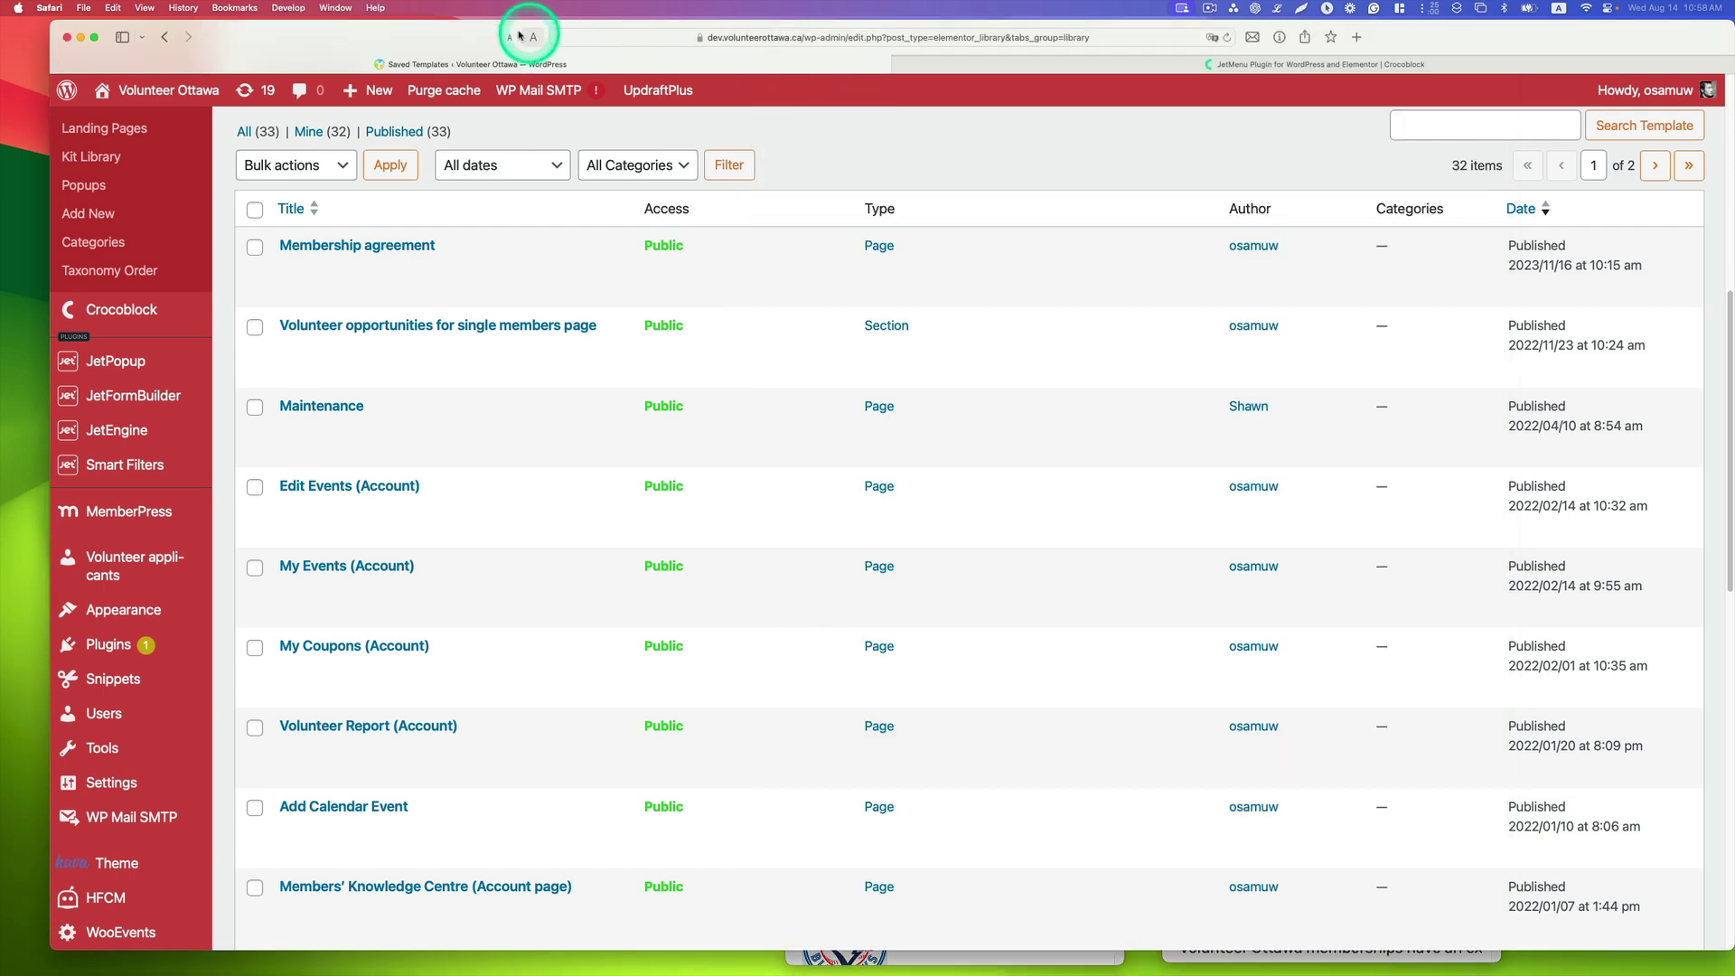
drag(451, 34, 445, 33)
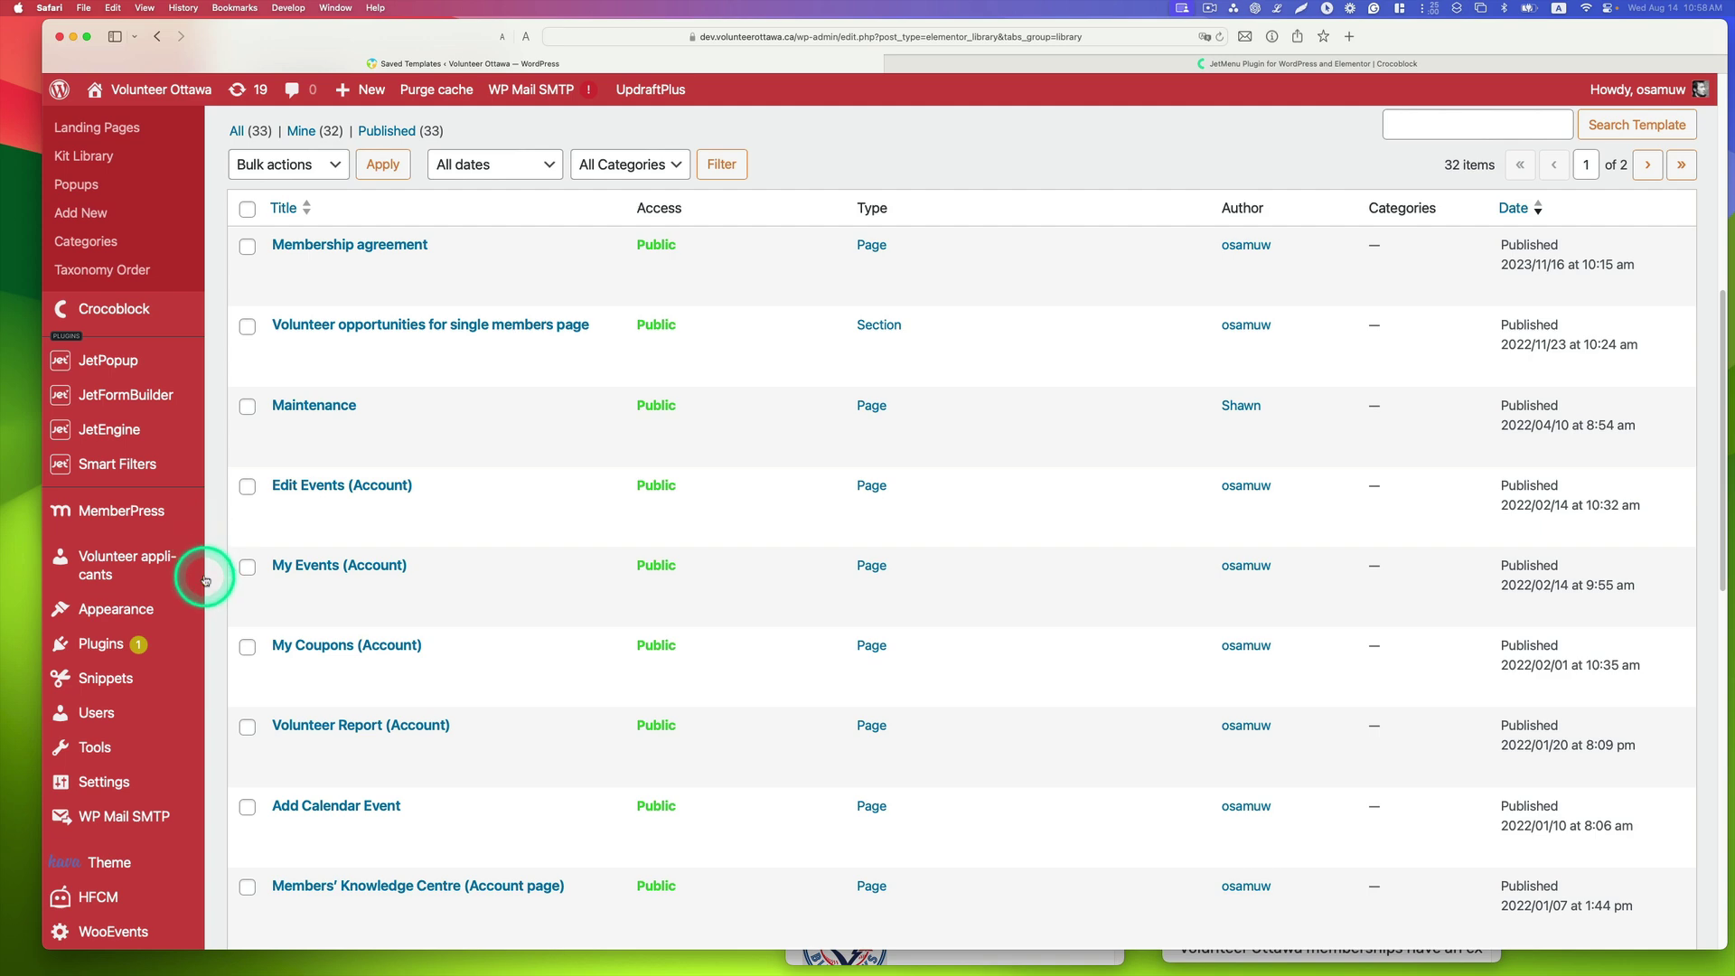
scroll(206, 580, down, 4)
mouse_move(201, 569)
scroll(199, 567, up, 5)
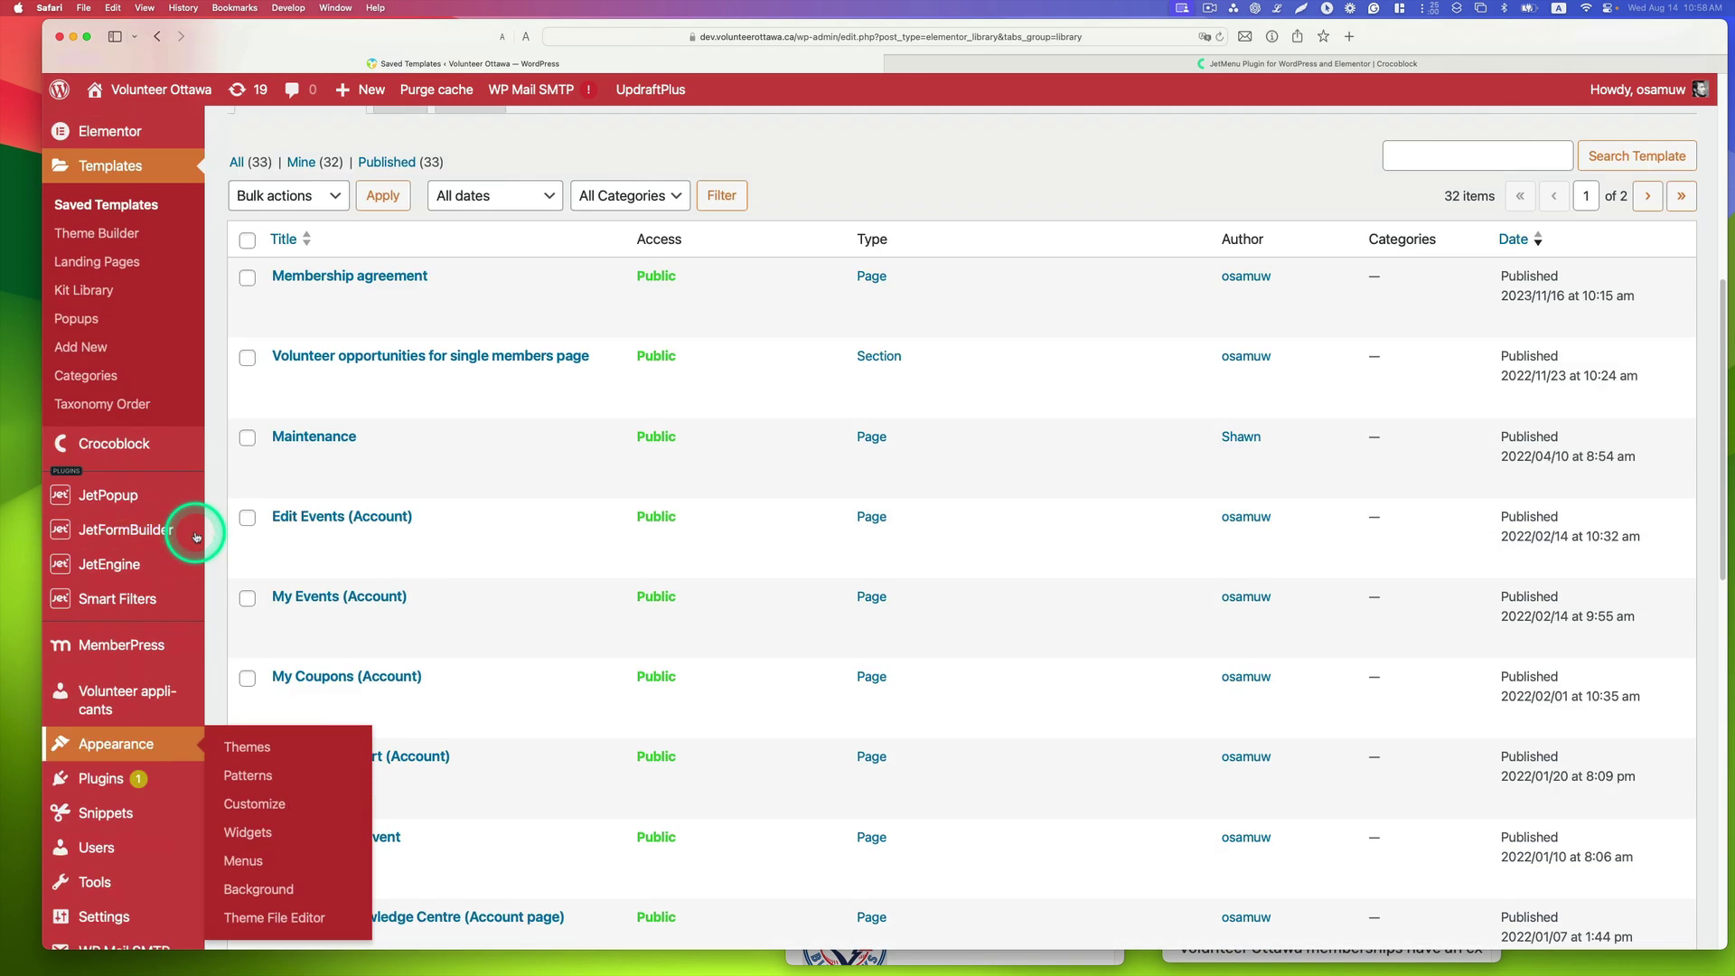
mouse_move(196, 535)
scroll(203, 506, up, 1)
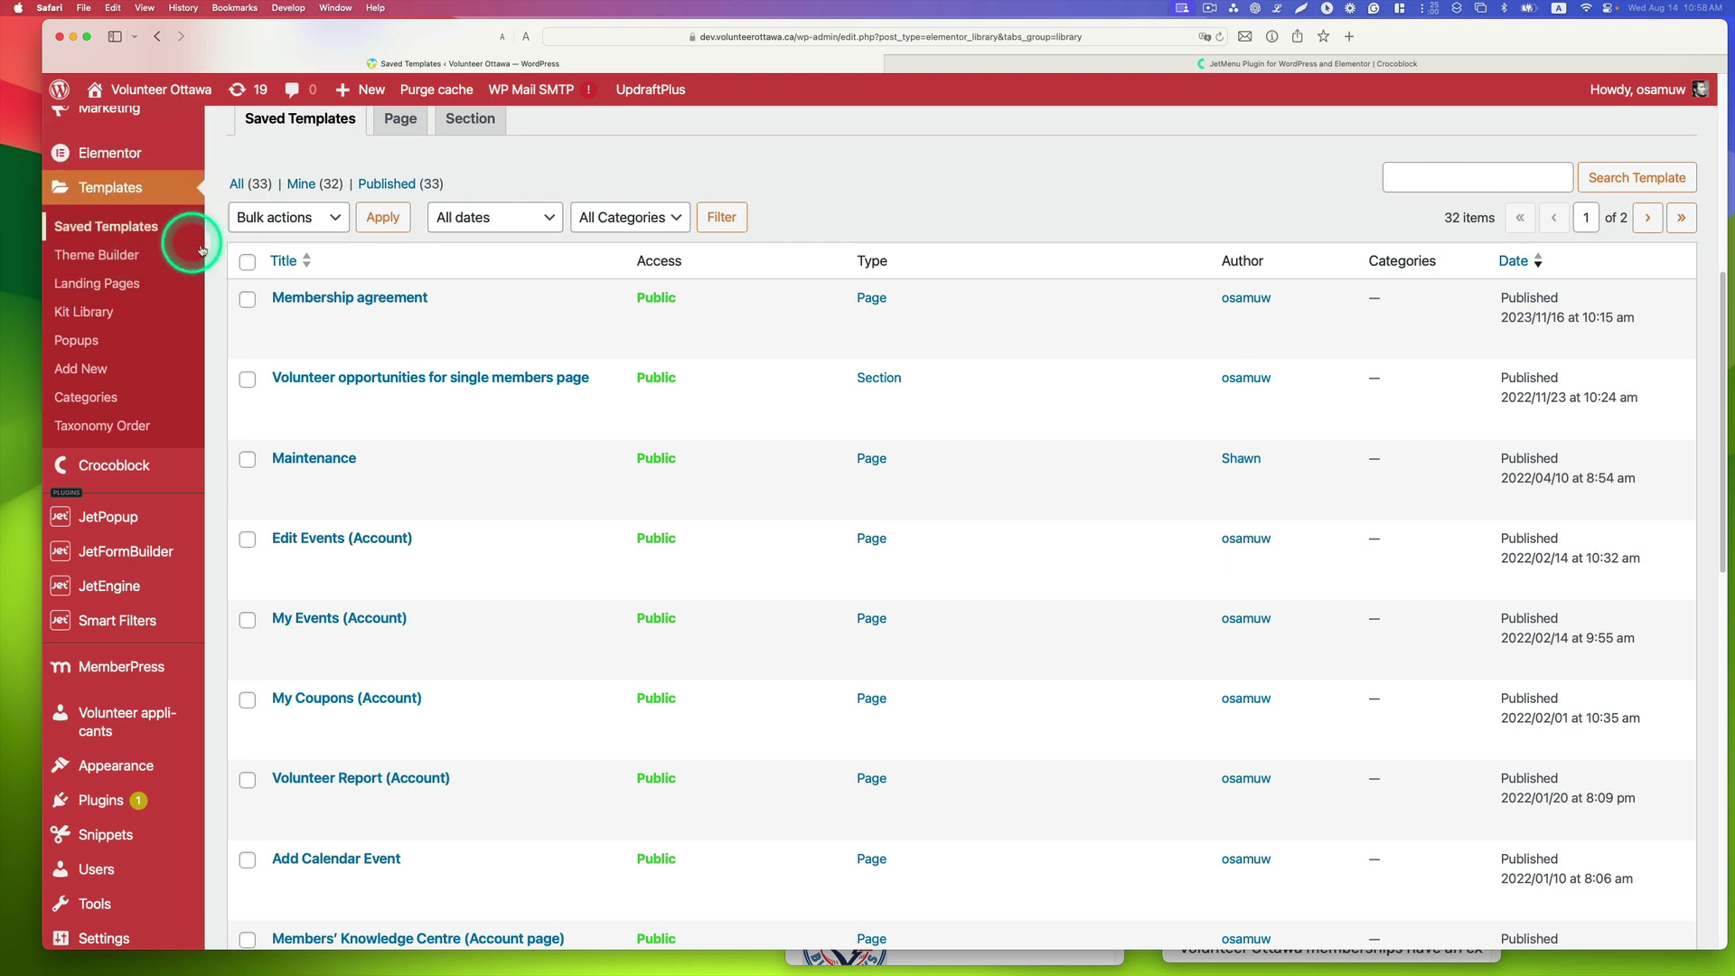
scroll(496, 403, down, 4)
scroll(496, 407, down, 15)
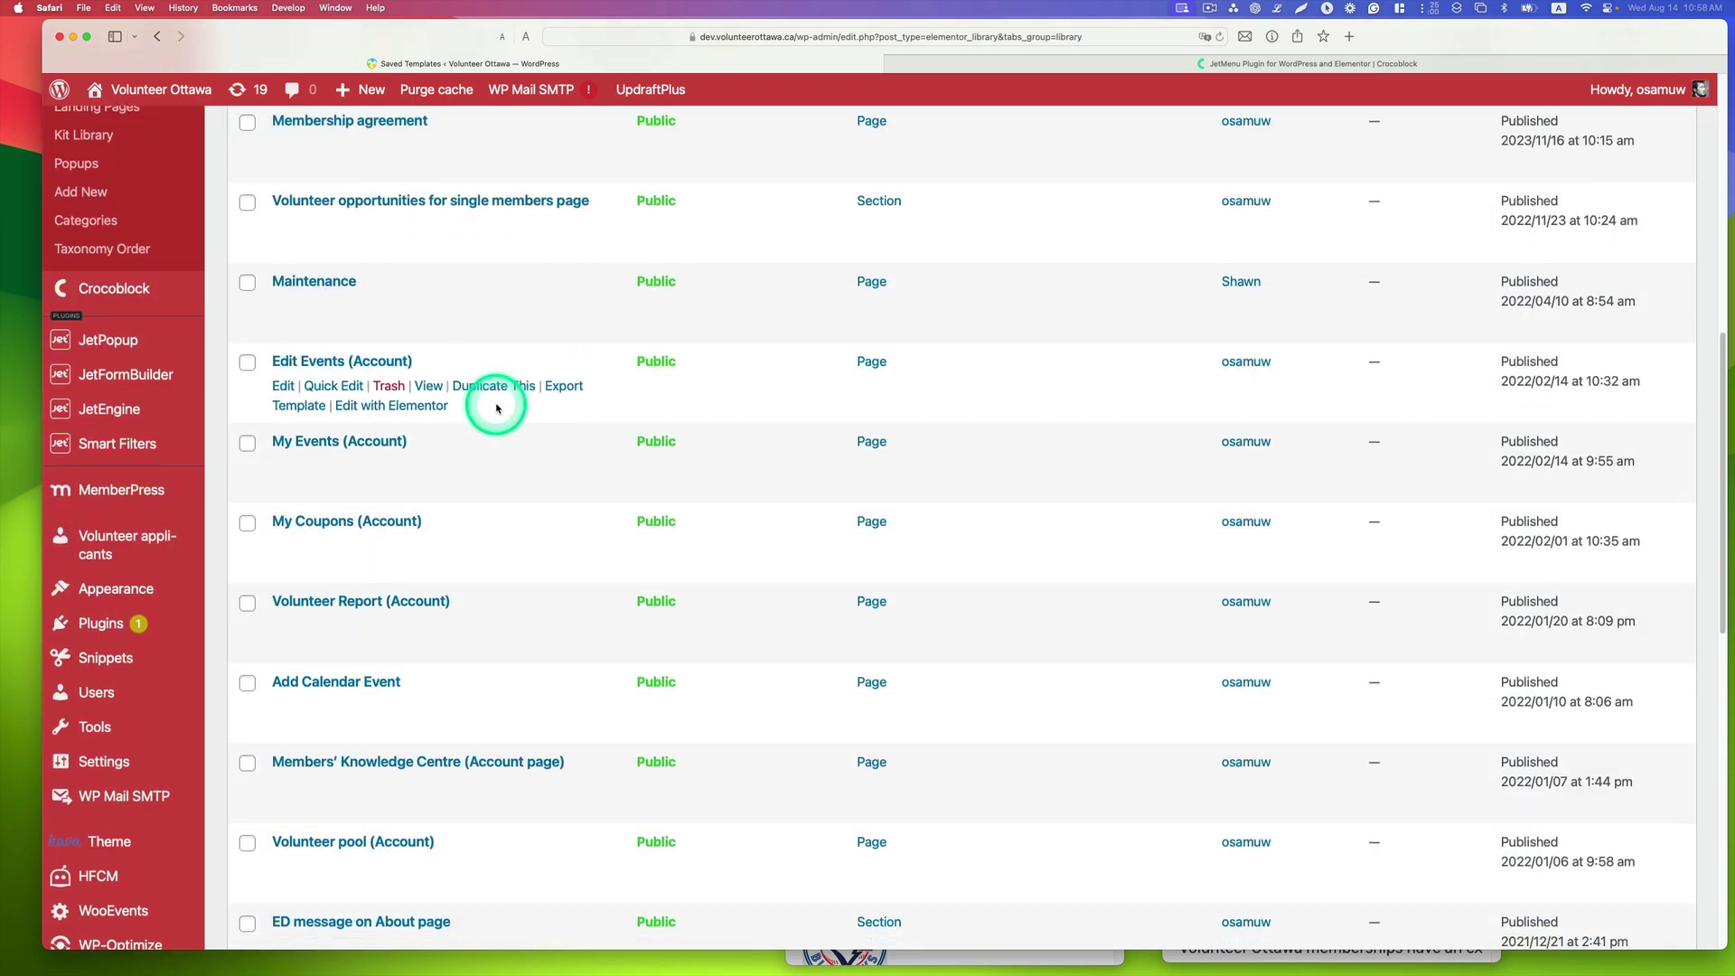
scroll(923, 633, down, 8)
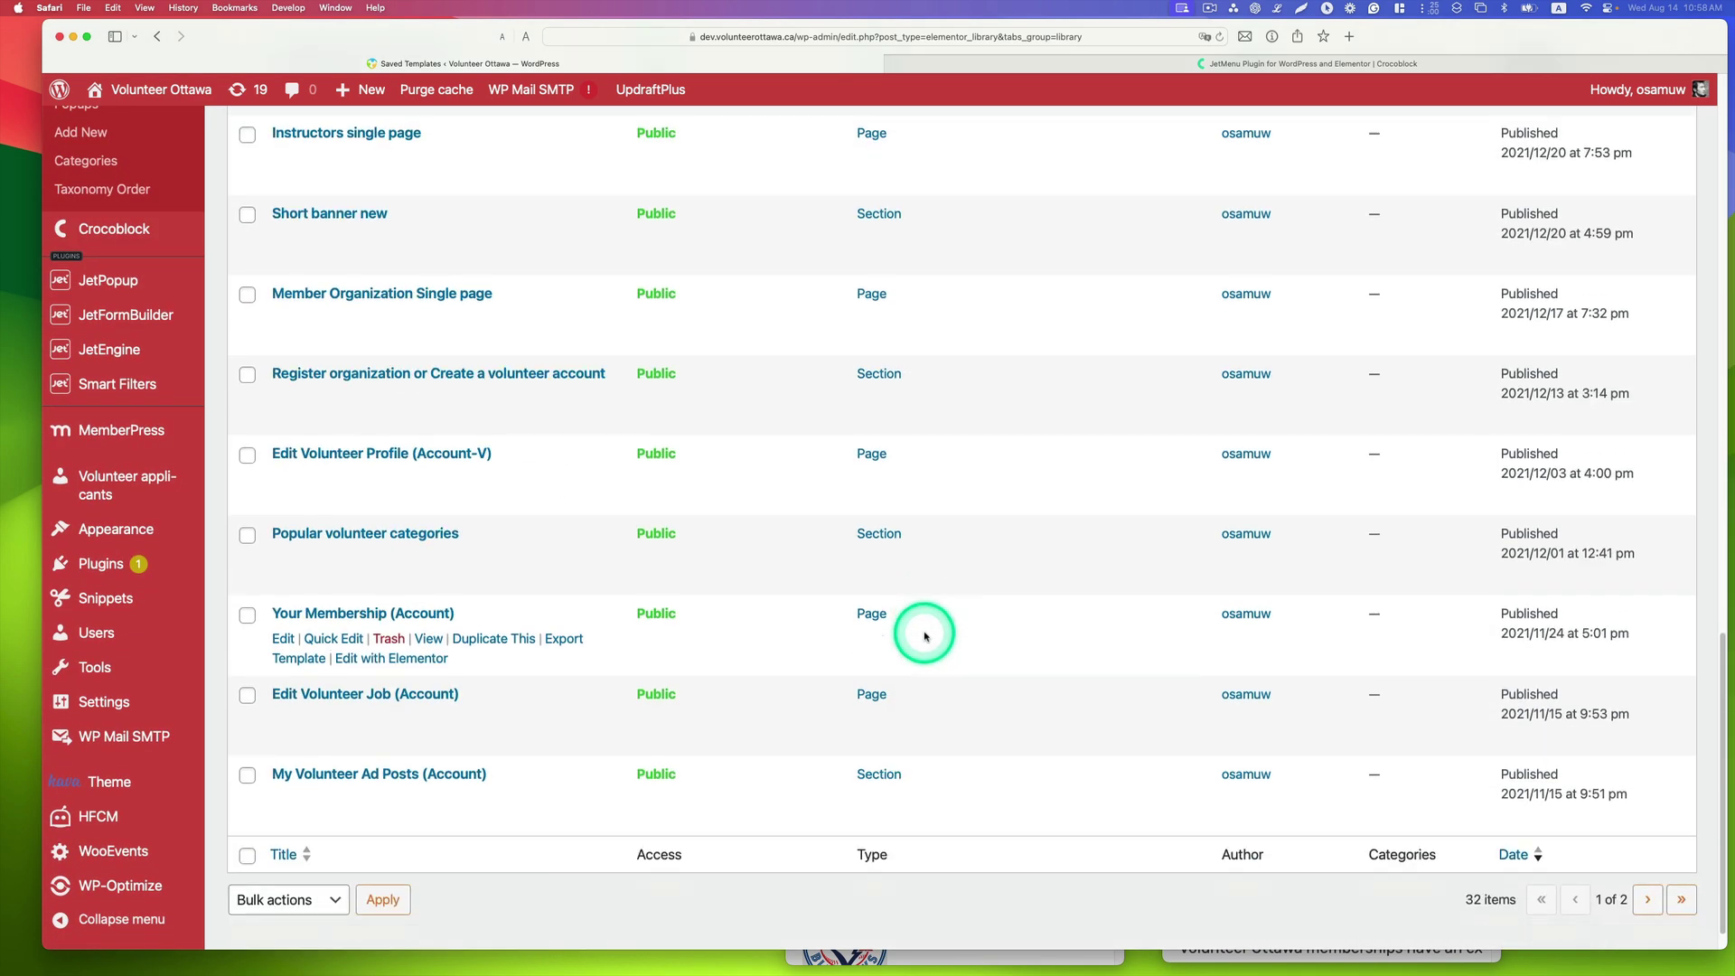
click(1657, 865)
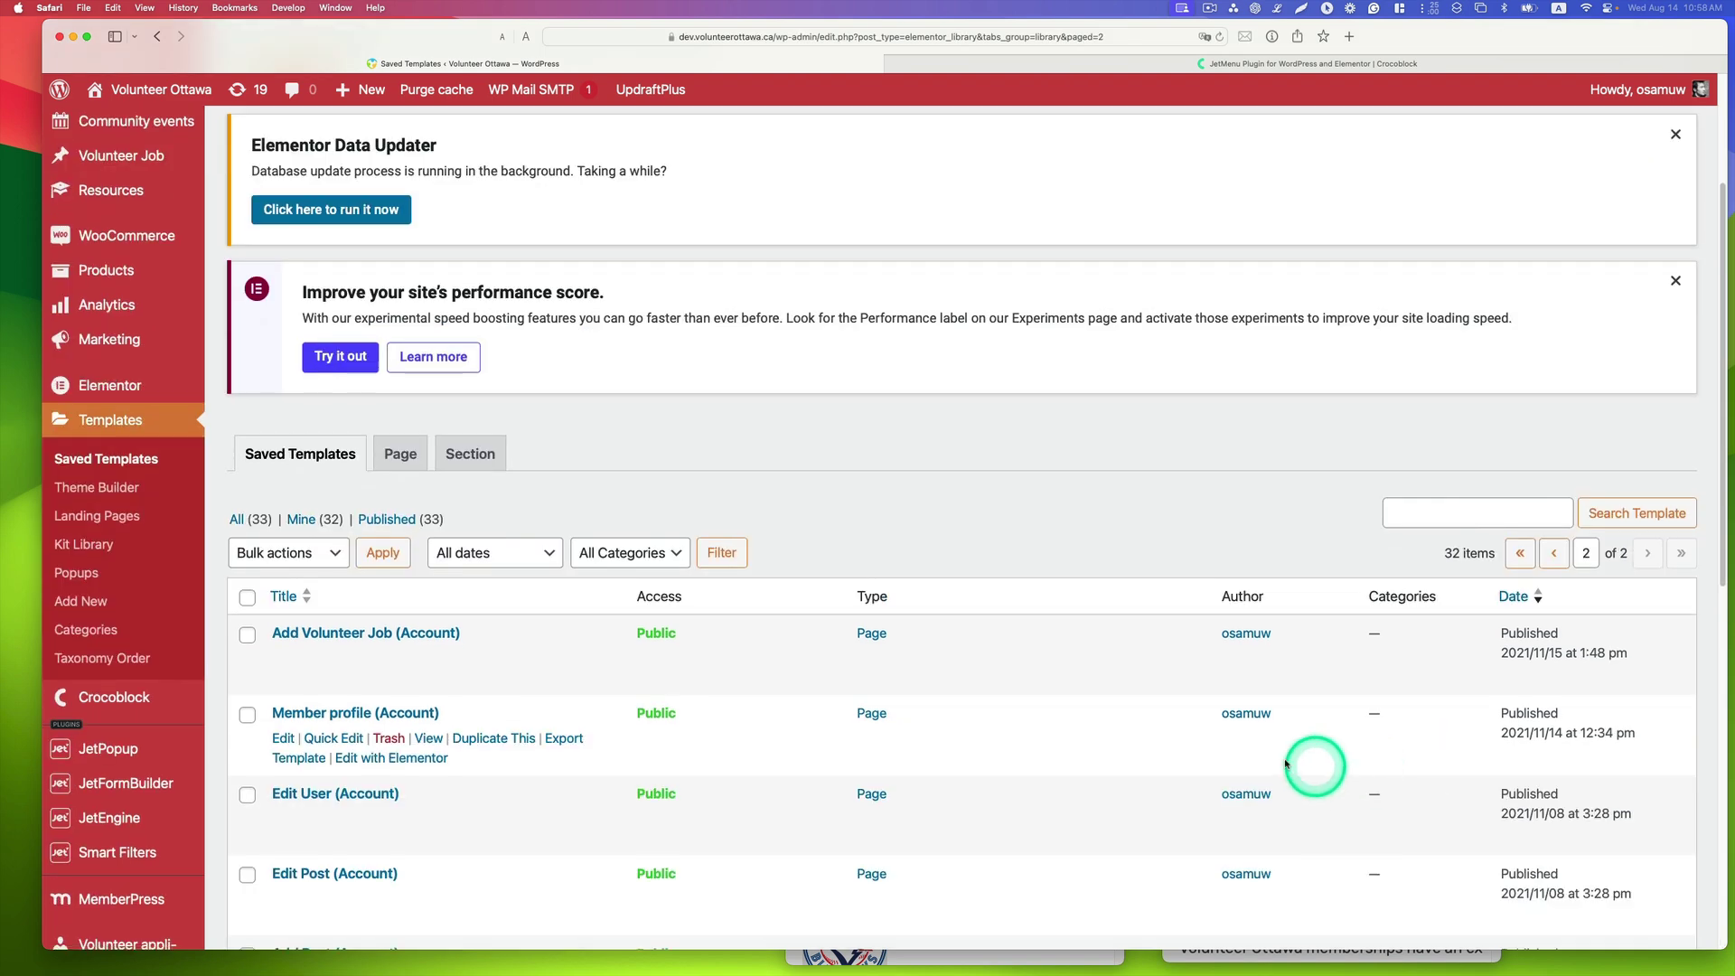
Open Member profile (Account) with Edit with Elementor in a new tab and switch to it
right_click(389, 761)
click(443, 779)
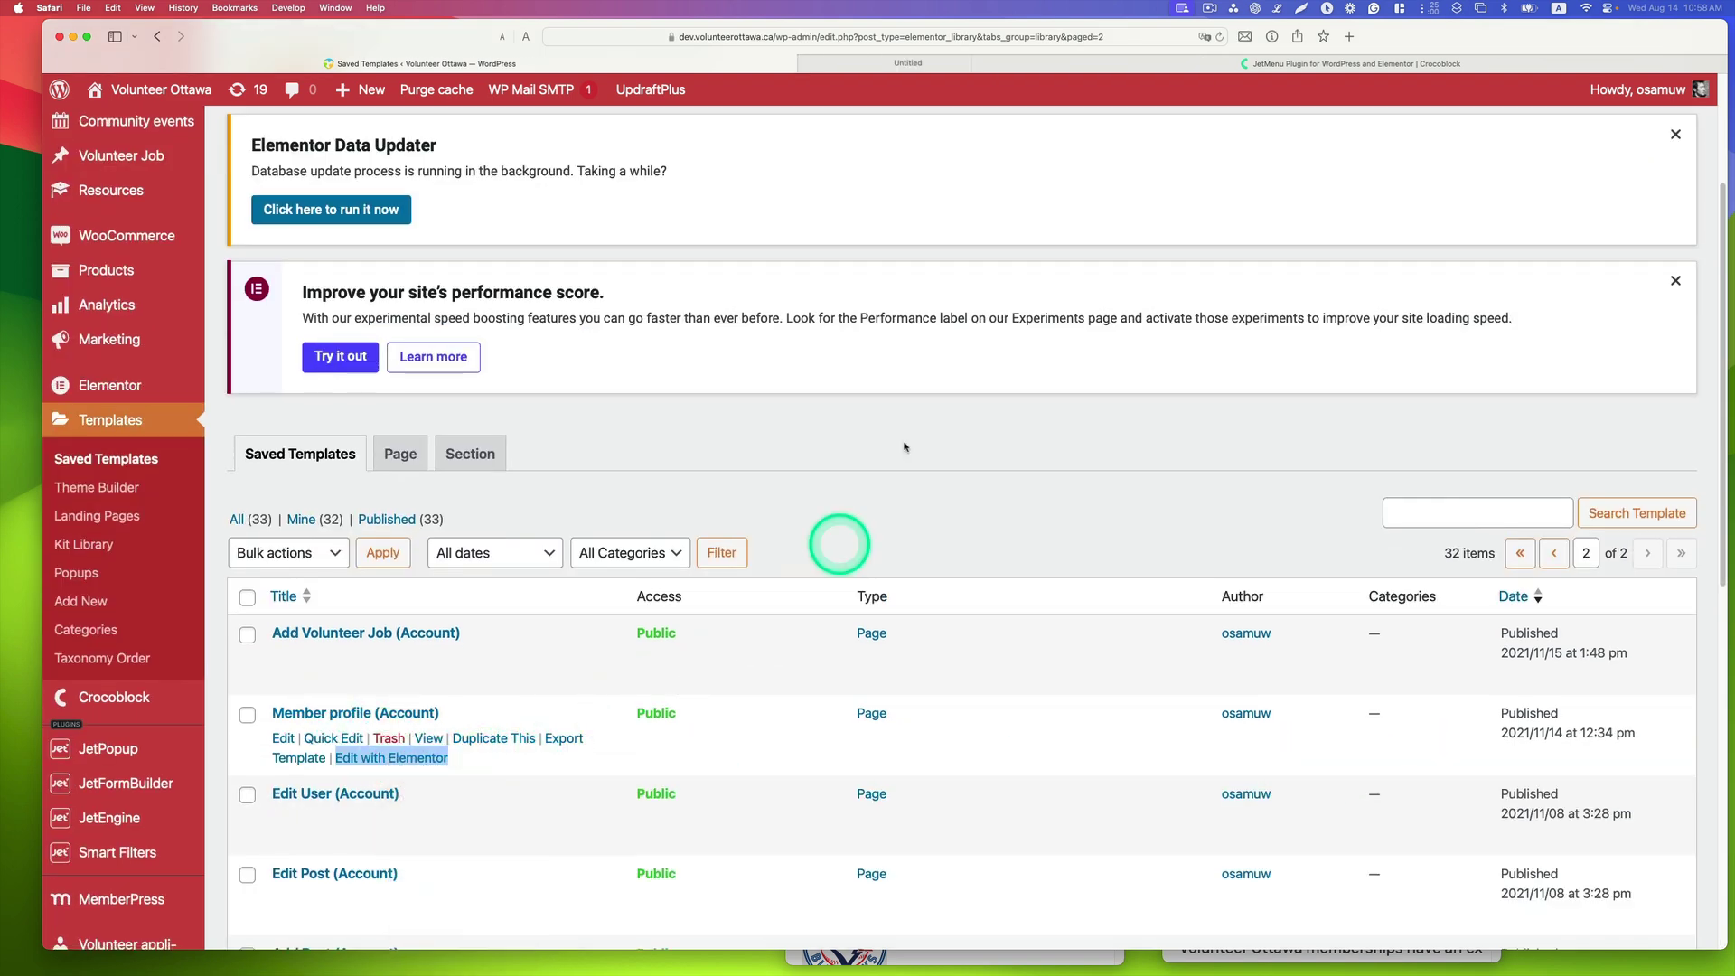
click(929, 65)
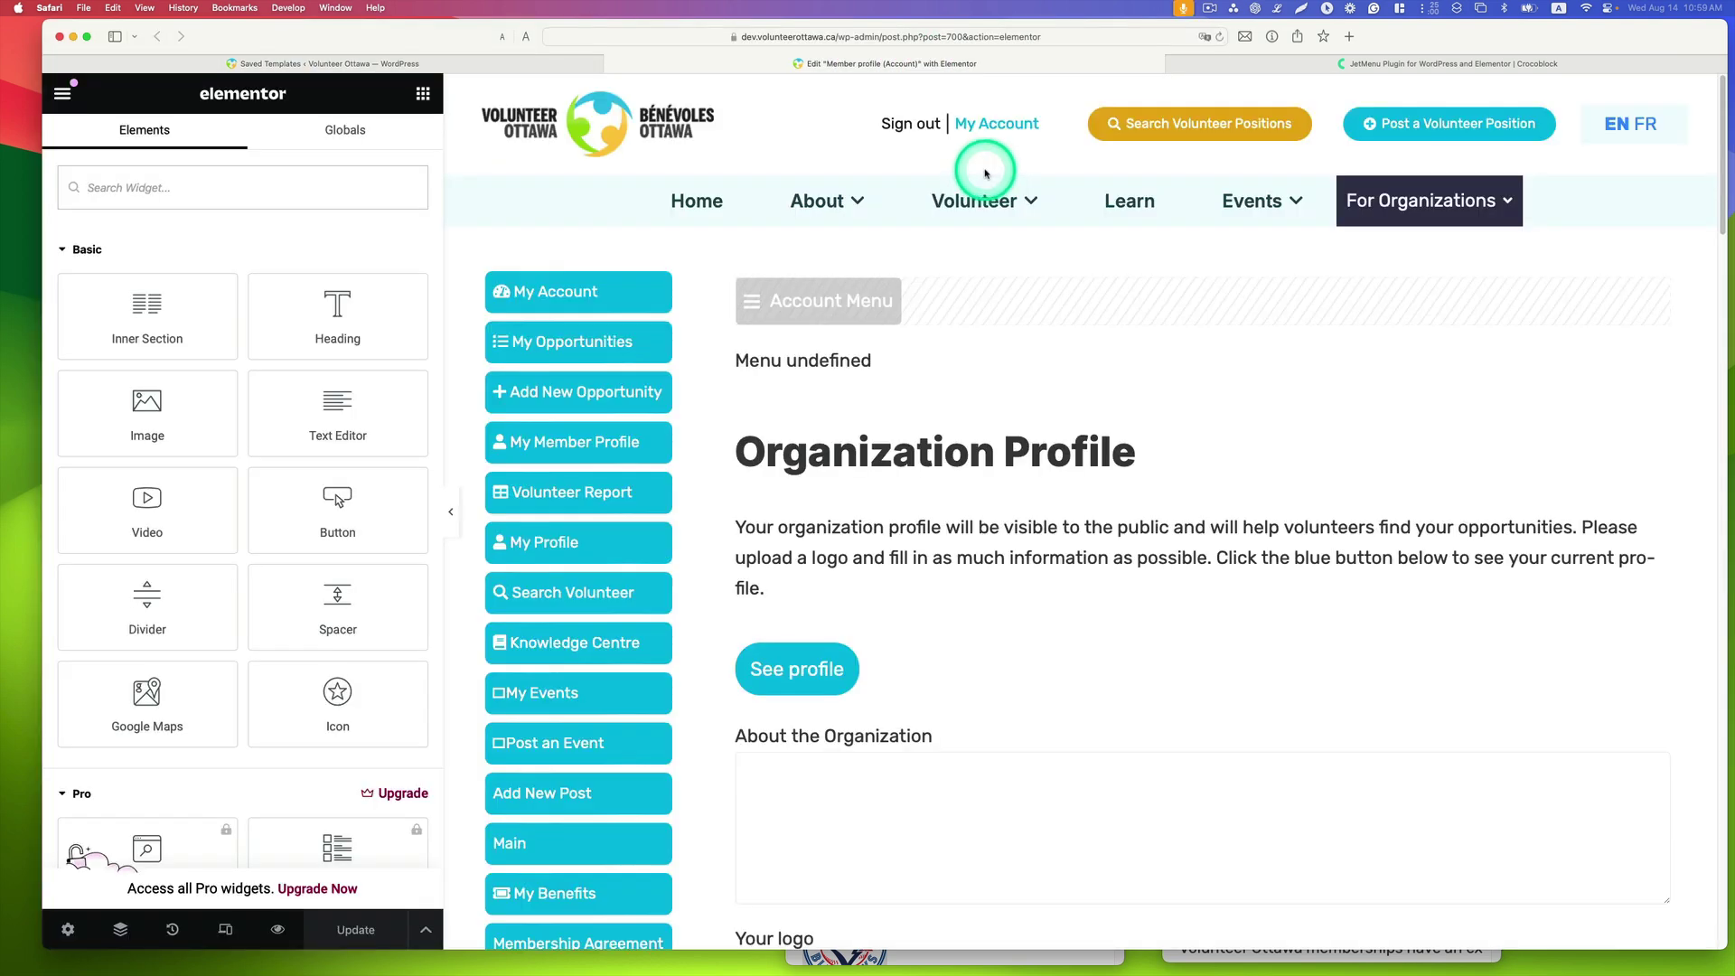
click(1331, 64)
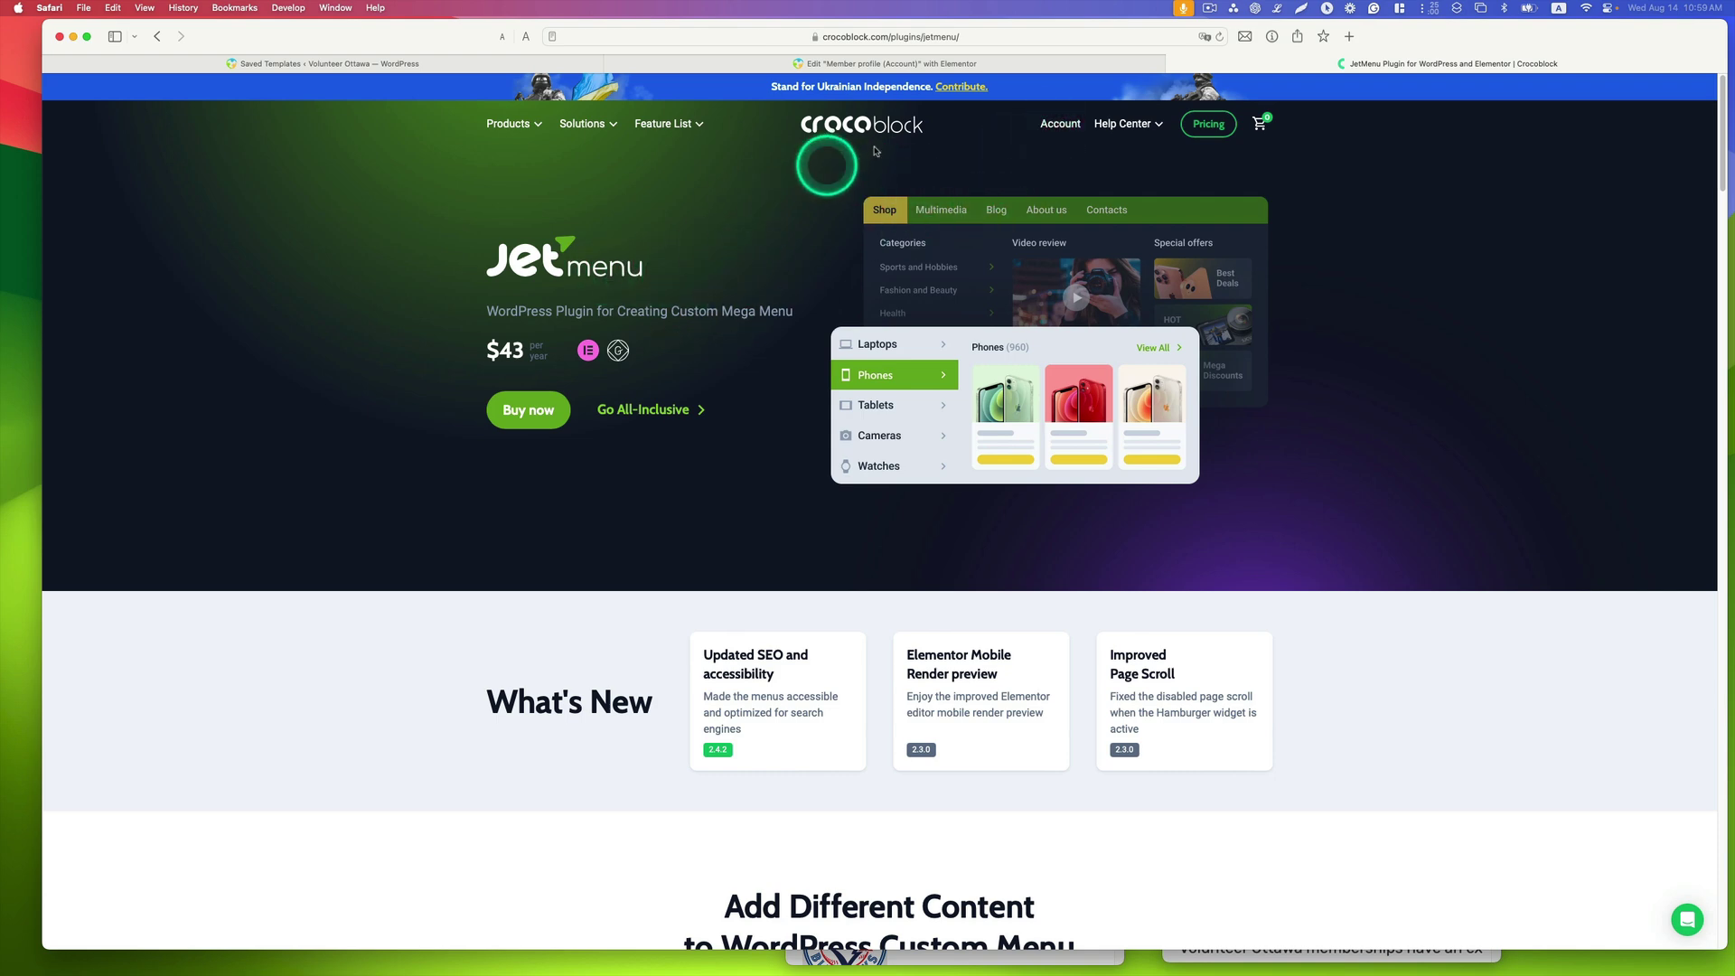
click(1012, 63)
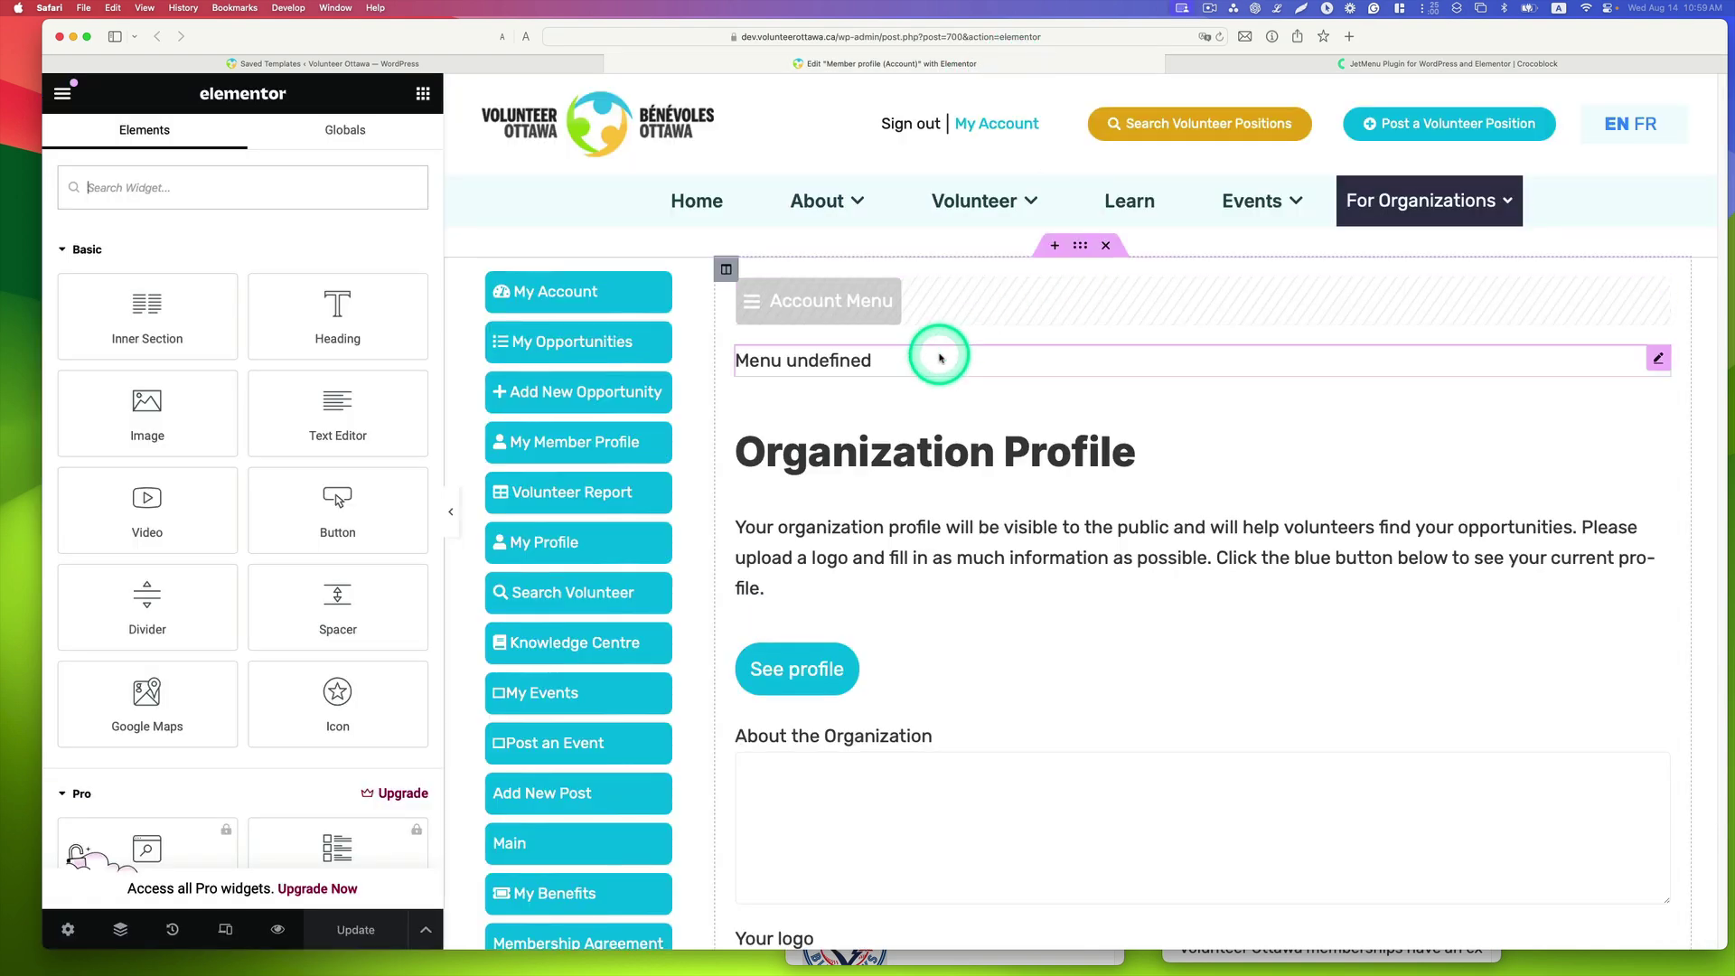
scroll(944, 356, down, 1)
scroll(949, 356, down, 1)
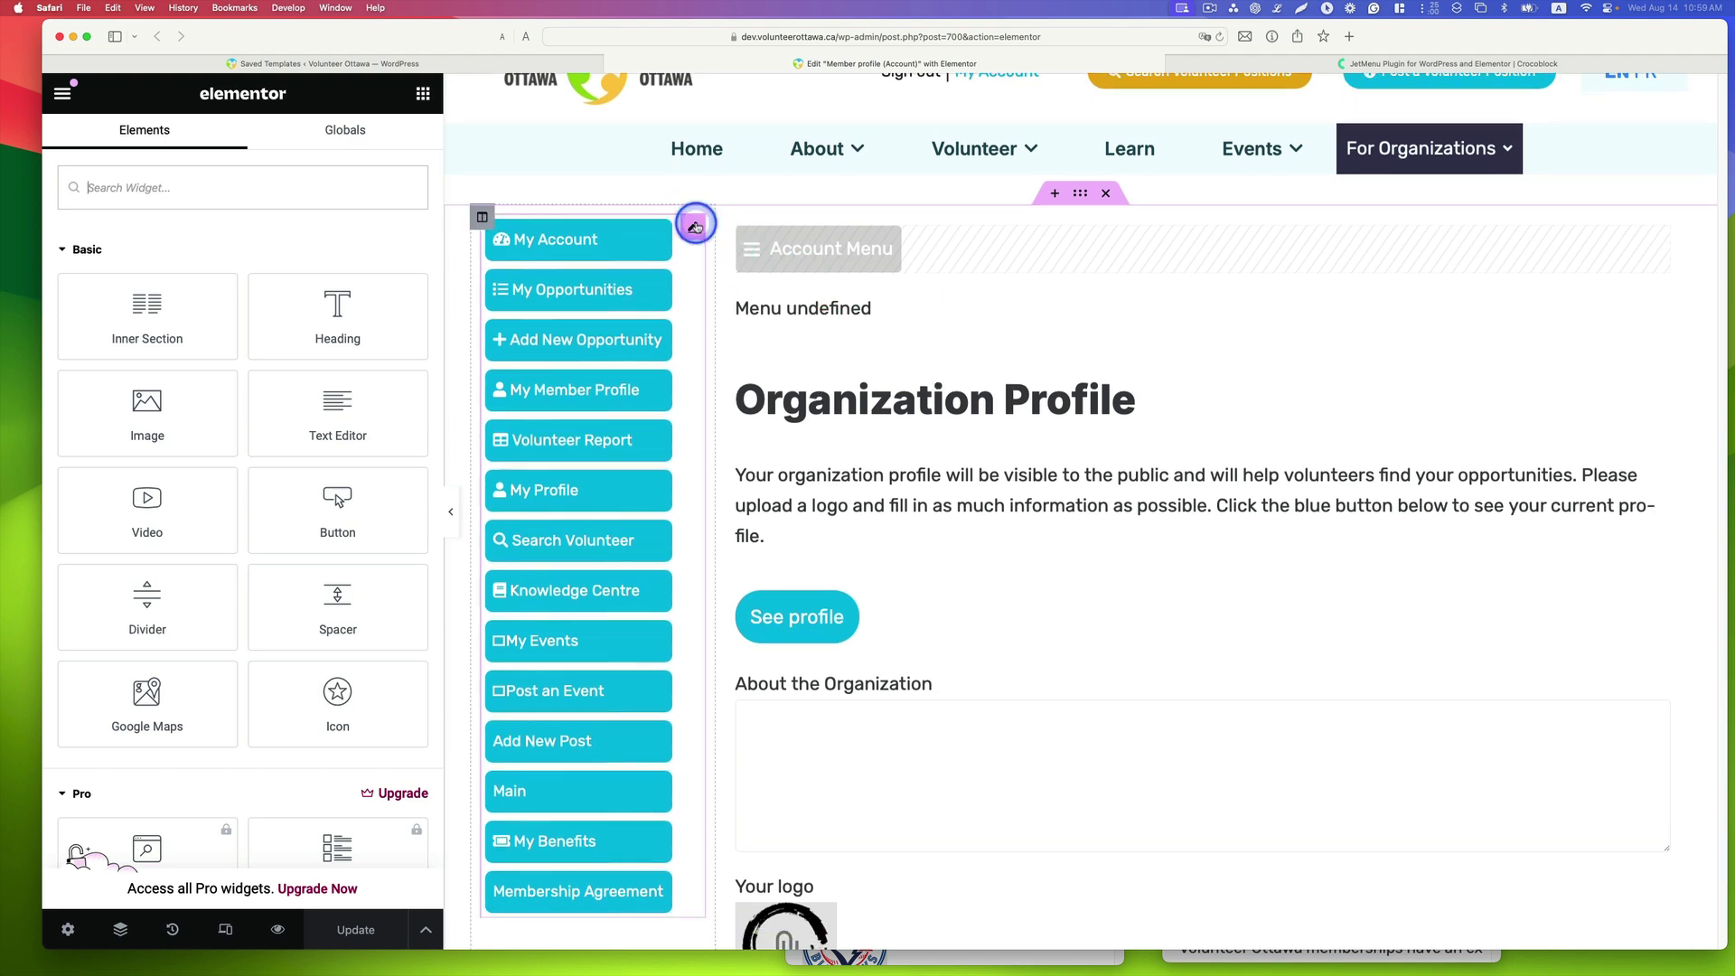
click(695, 225)
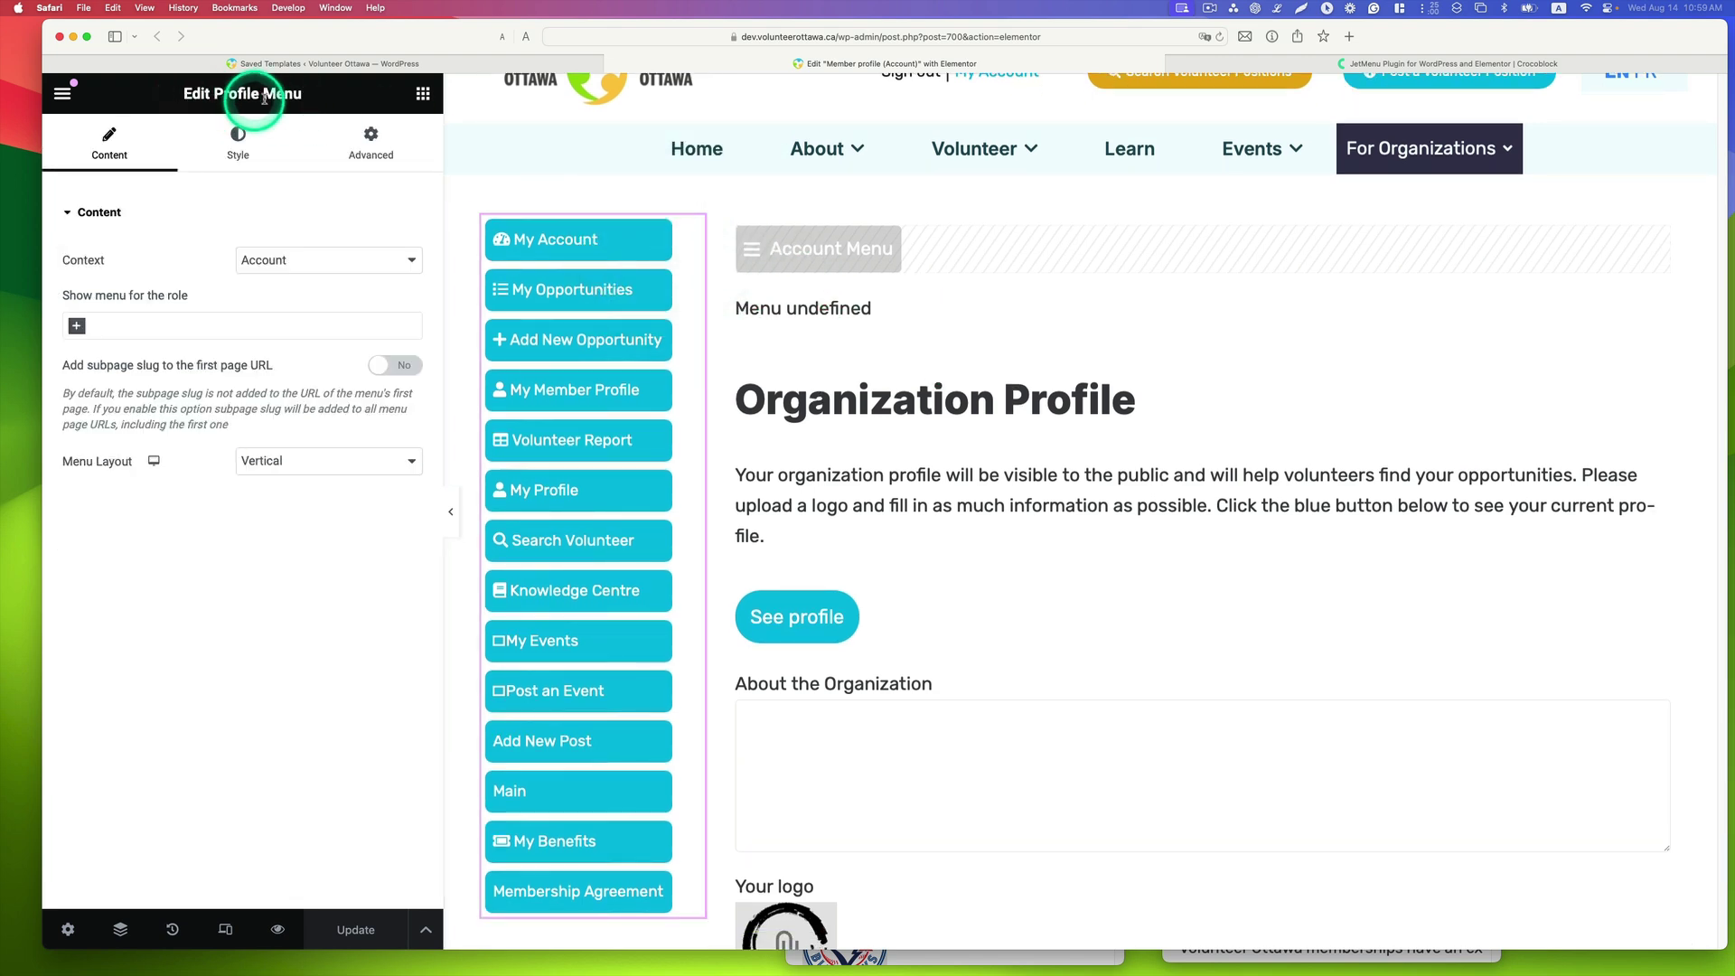
Search widgets for 'menu' and drop a Hamburger Menu onto the Account Menu spot, briefly checking the JetMenu plugin page
click(421, 94)
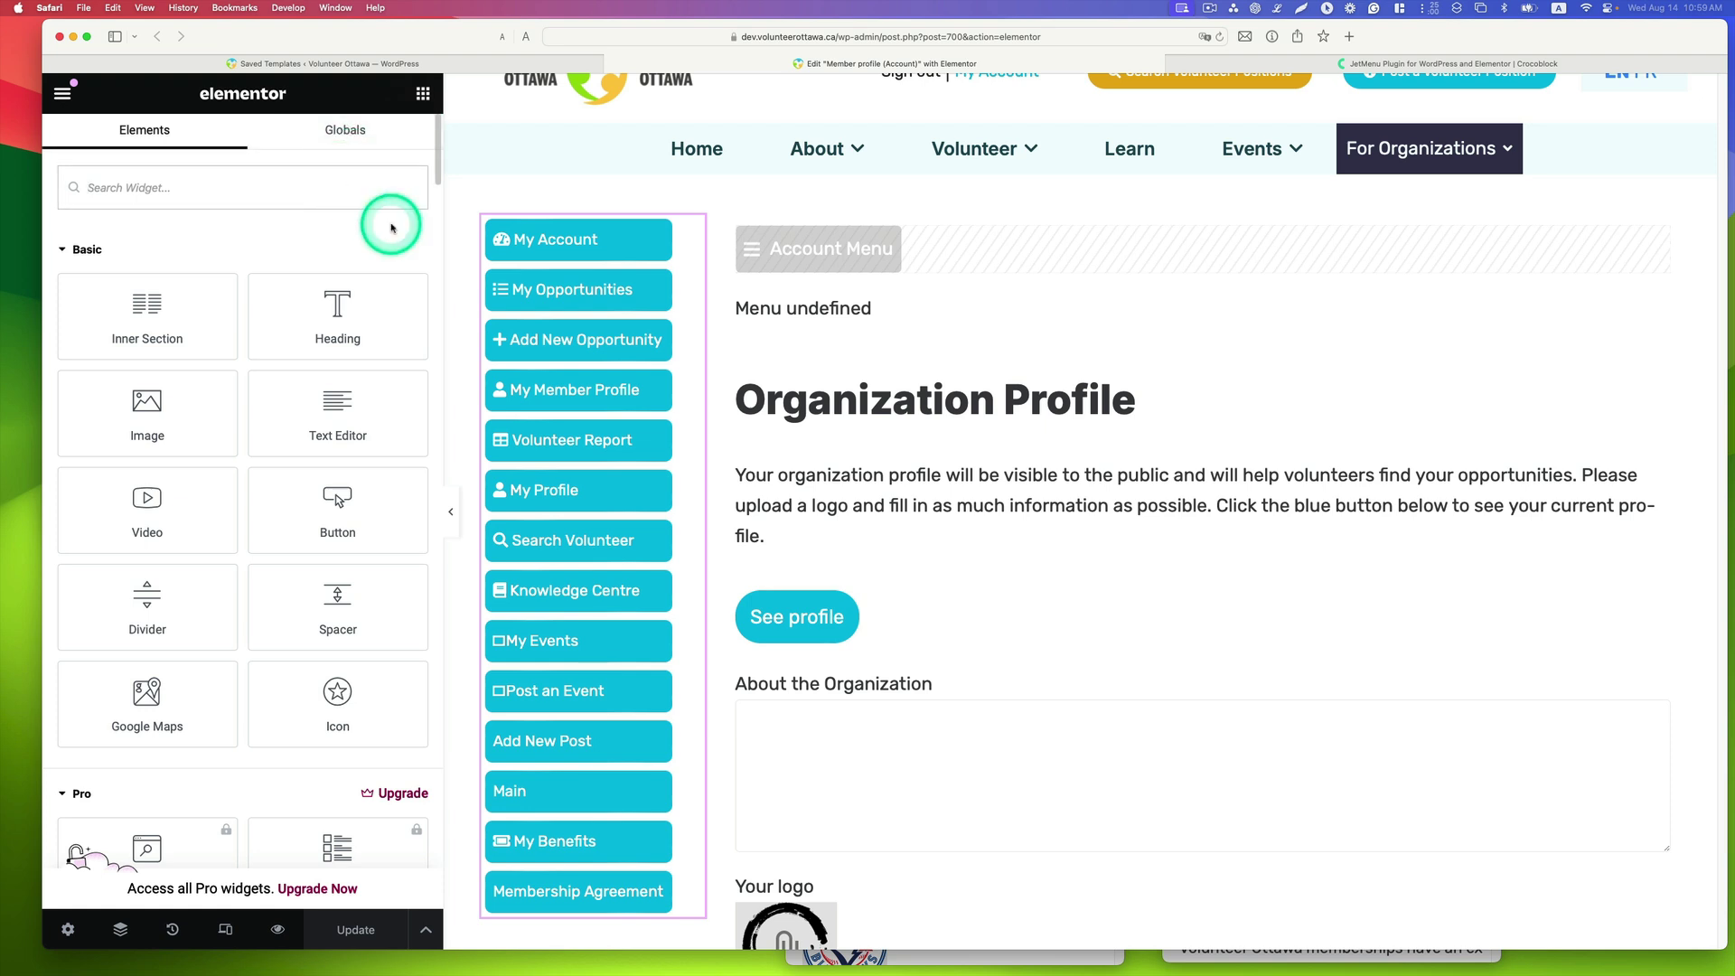
text(menu)
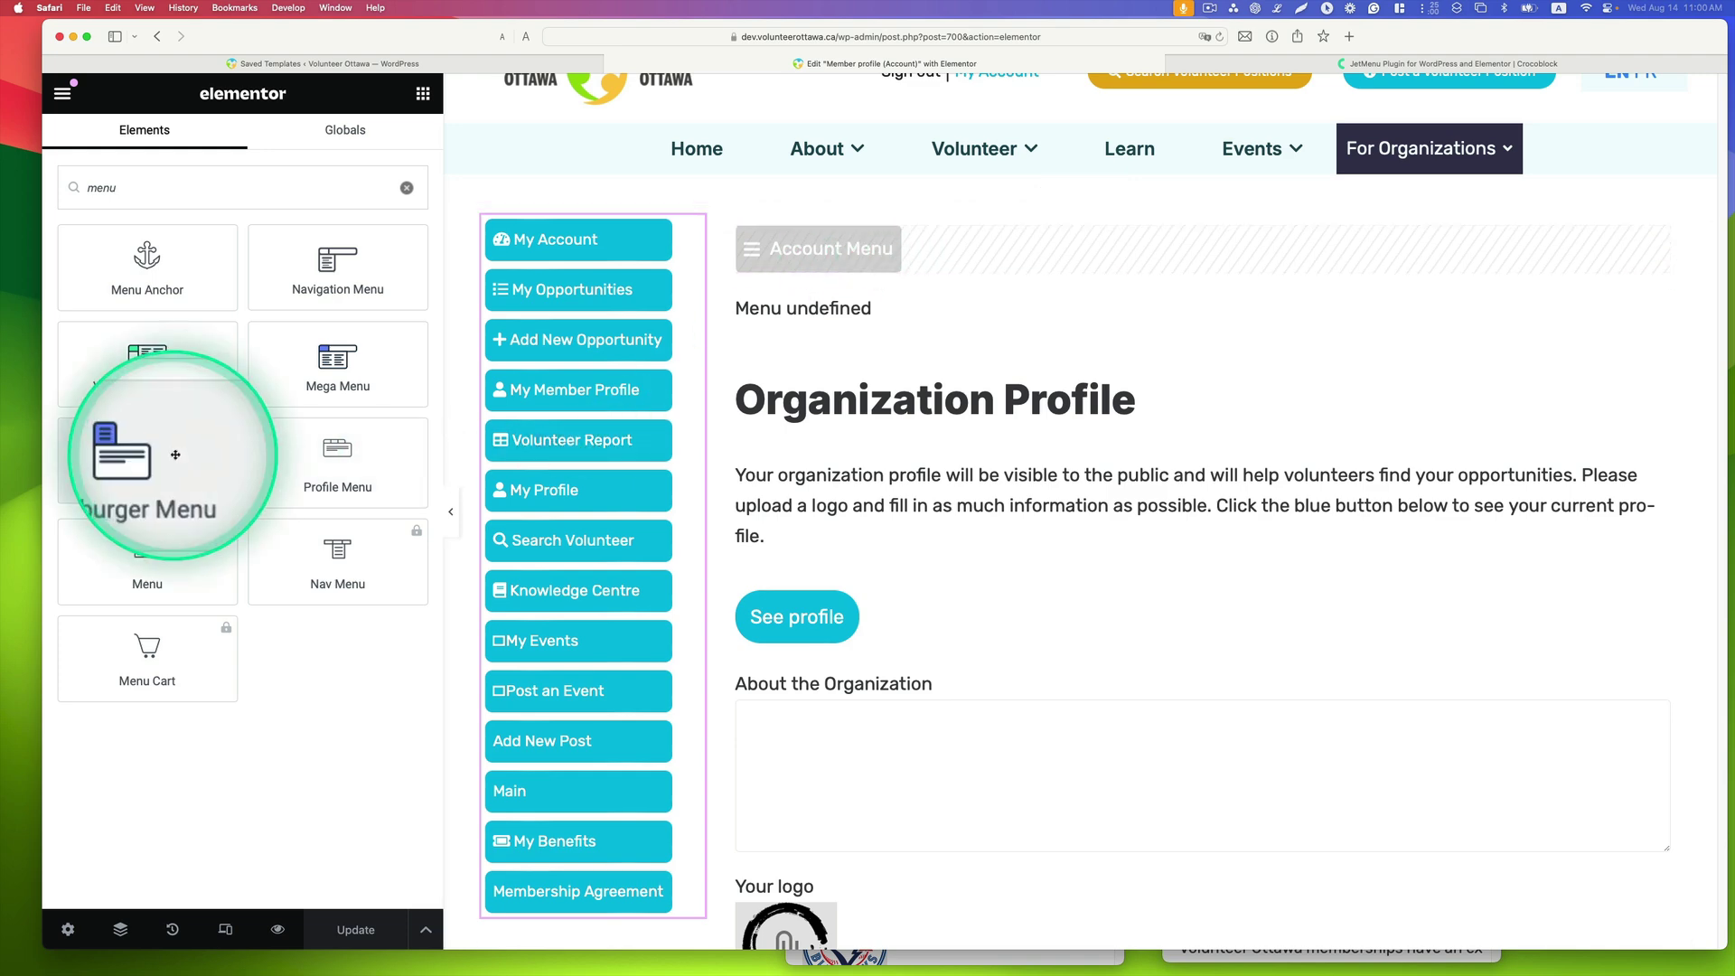
drag(154, 468, 889, 252)
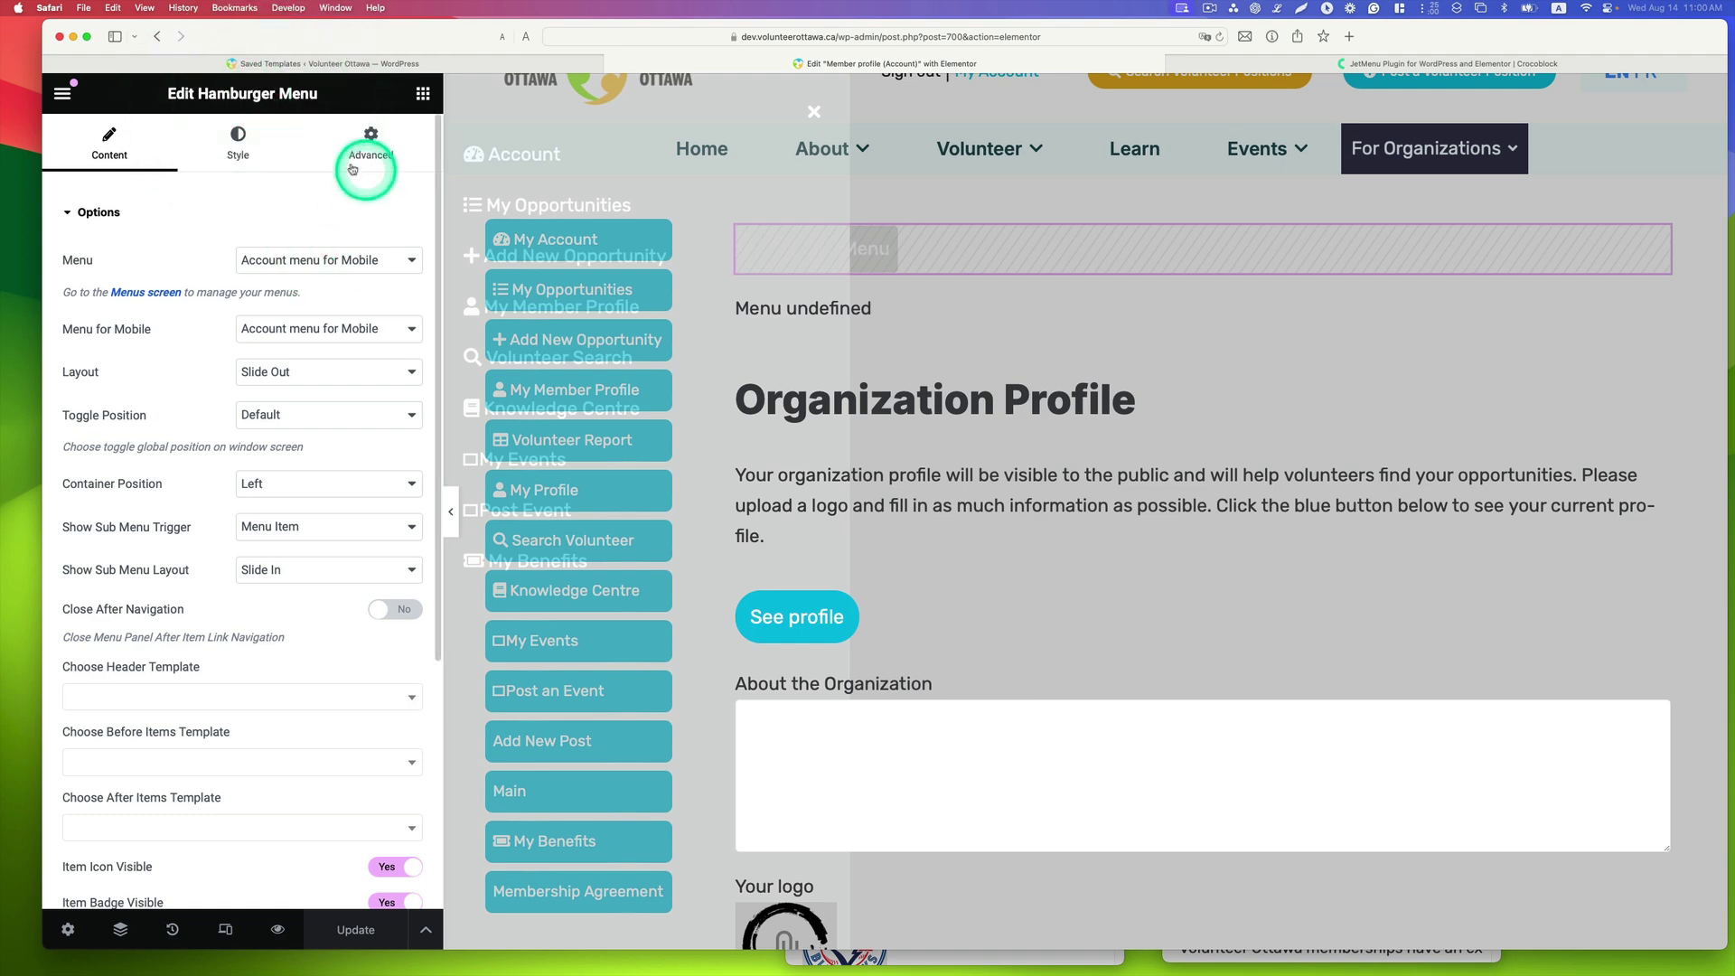
click(1441, 67)
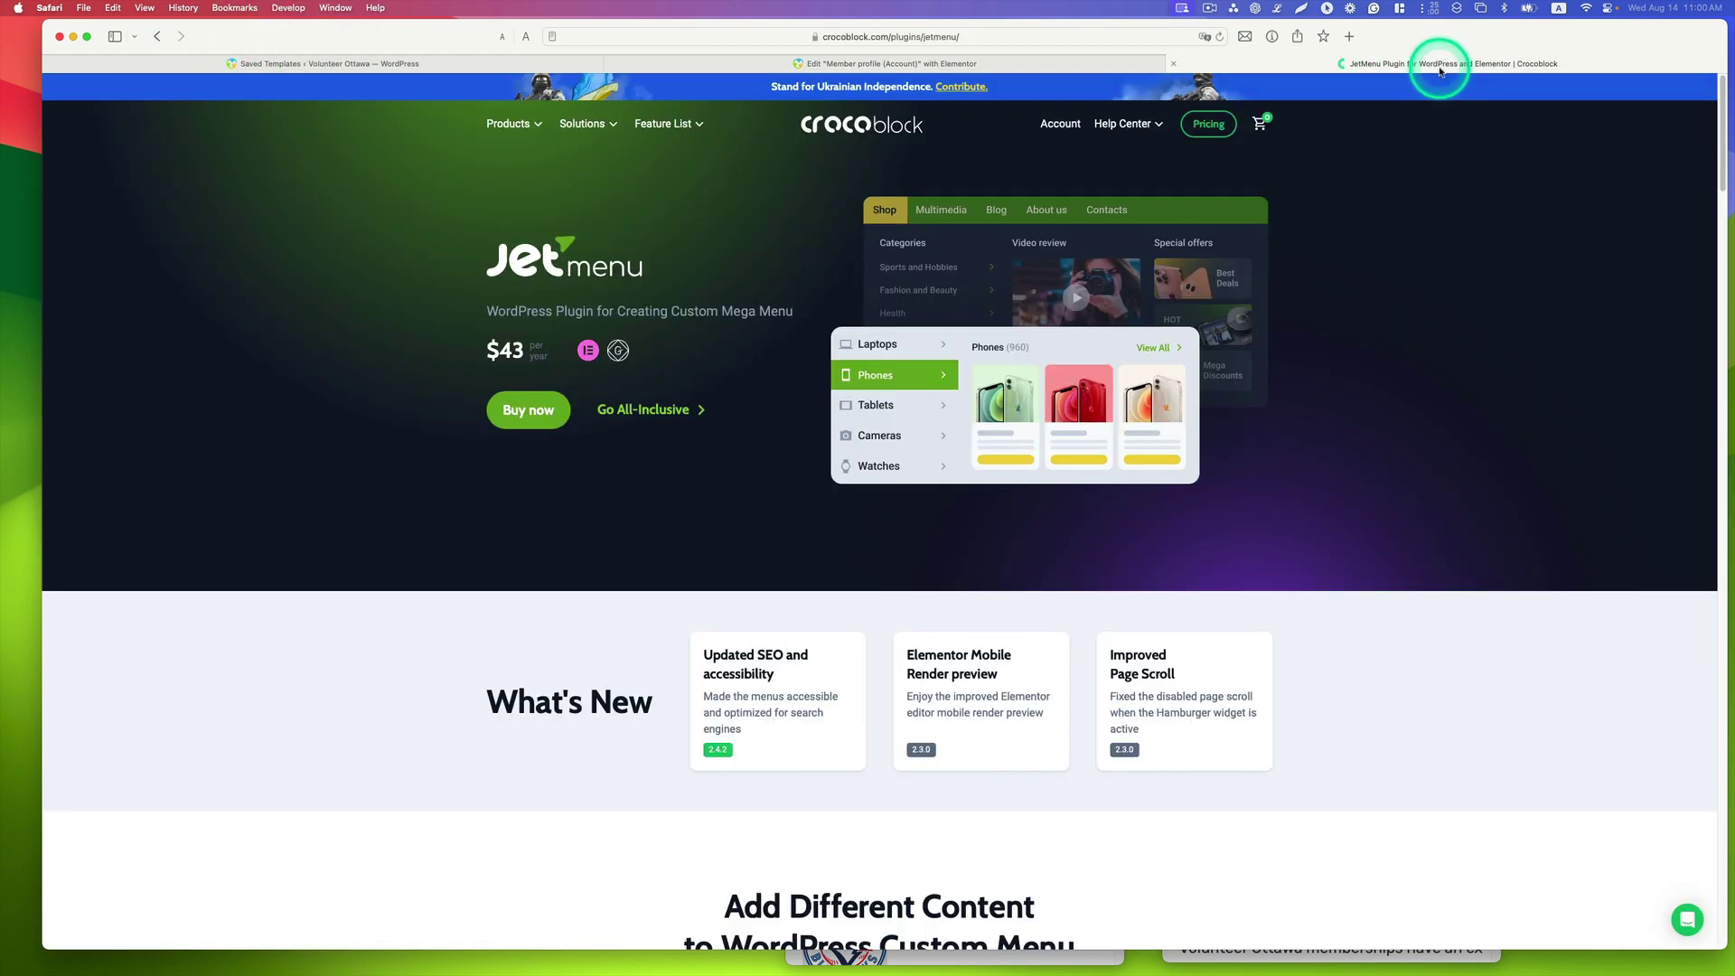
click(969, 65)
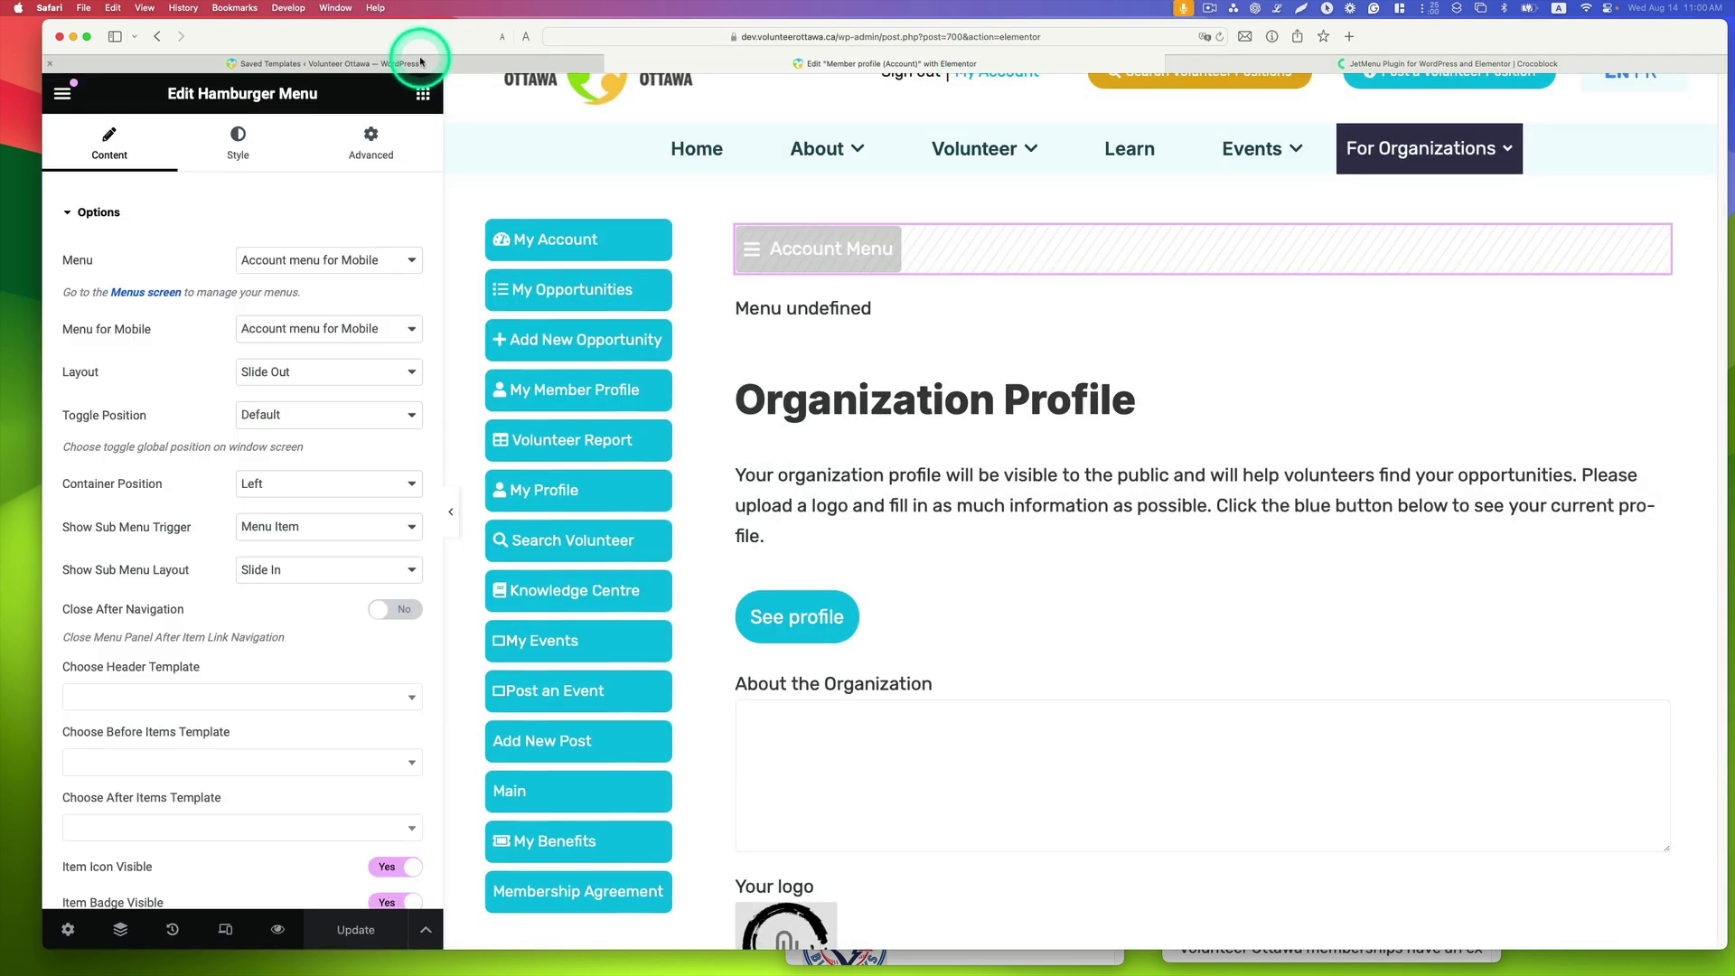
Return to the WordPress admin and go to Appearance > Menus
click(411, 61)
mouse_move(124, 398)
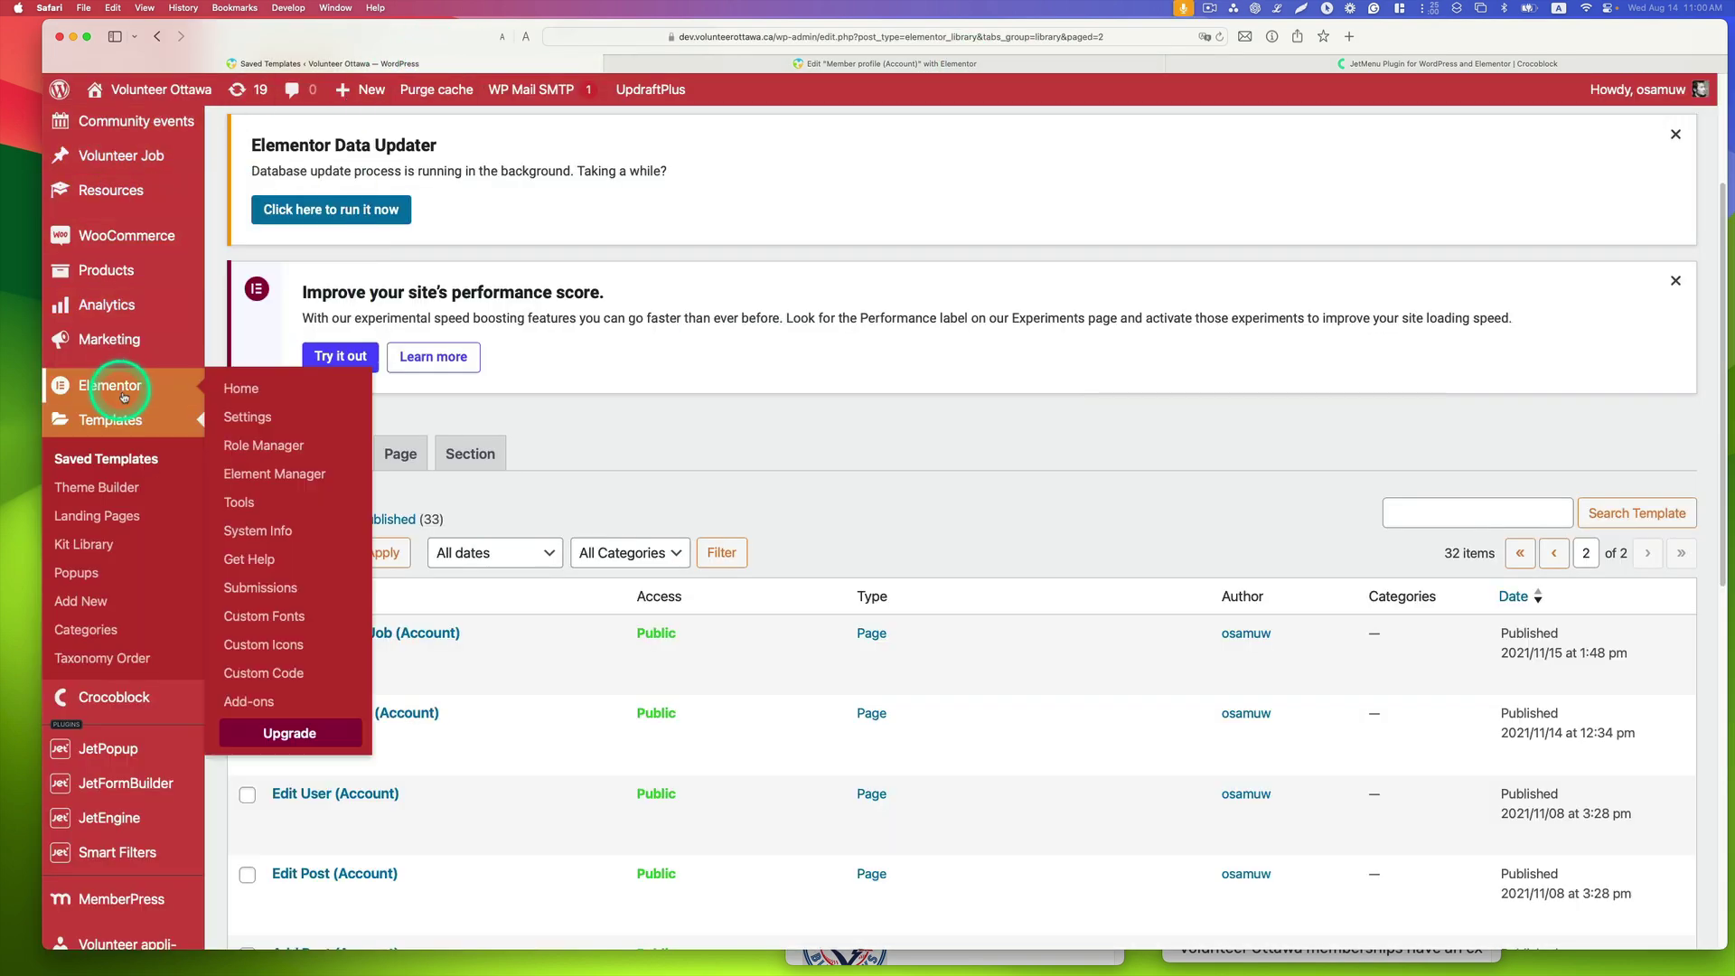
scroll(210, 439, down, 5)
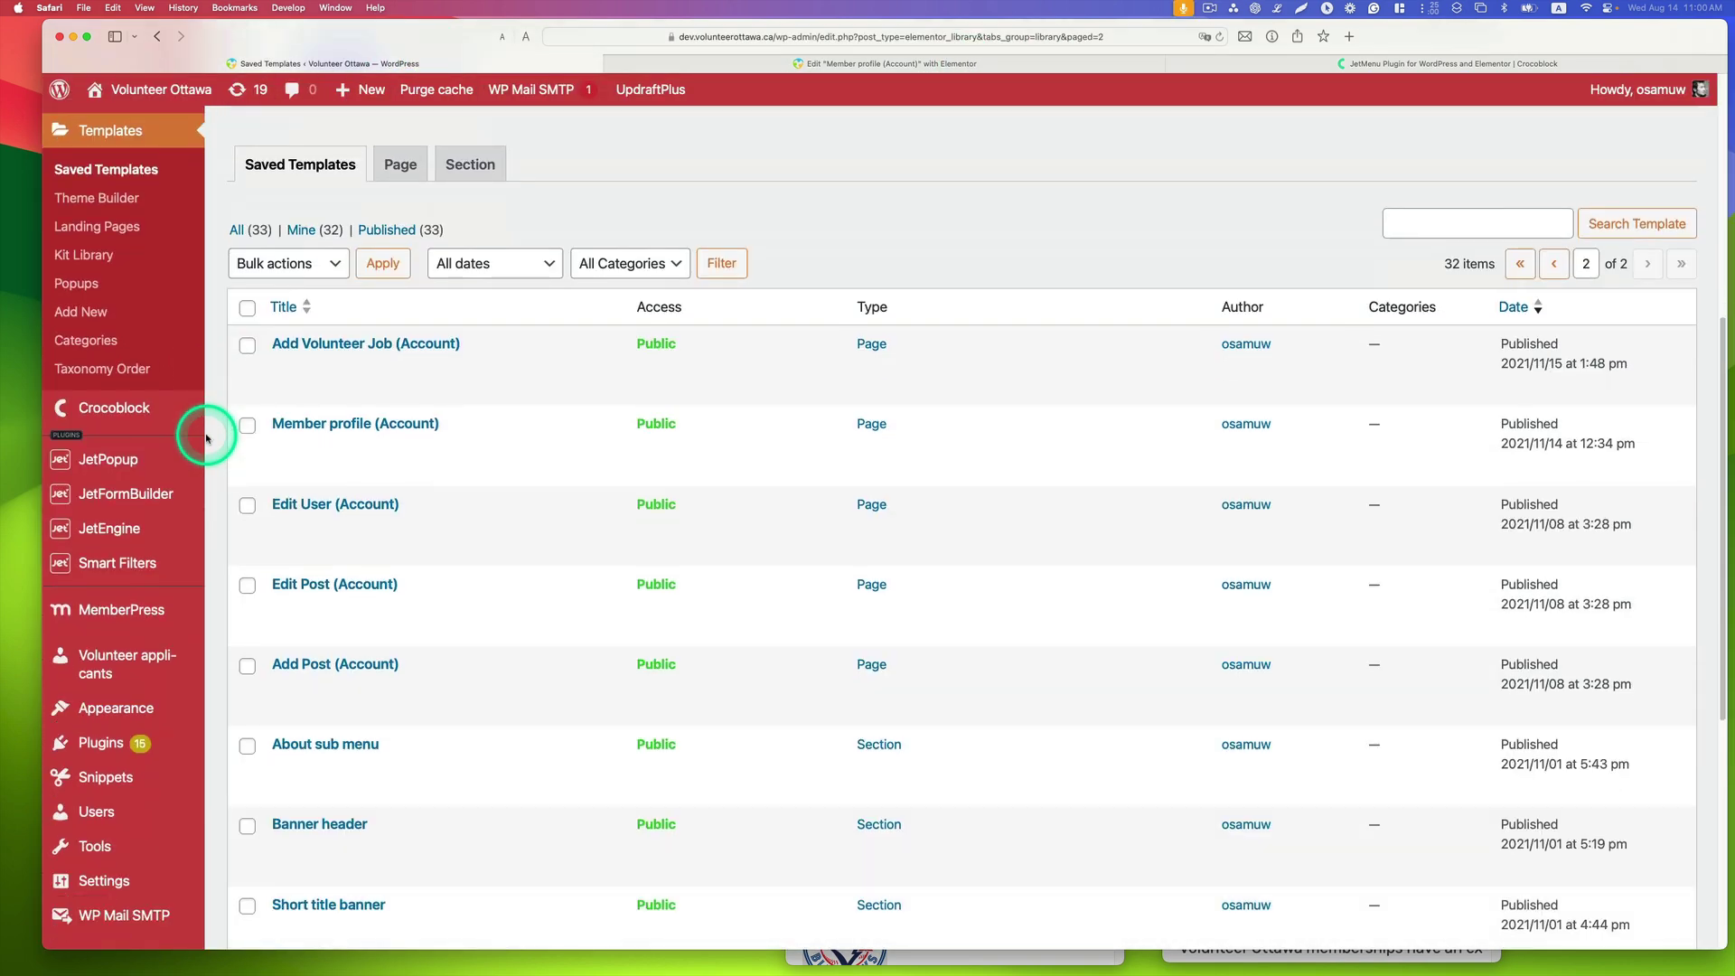
scroll(206, 438, down, 2)
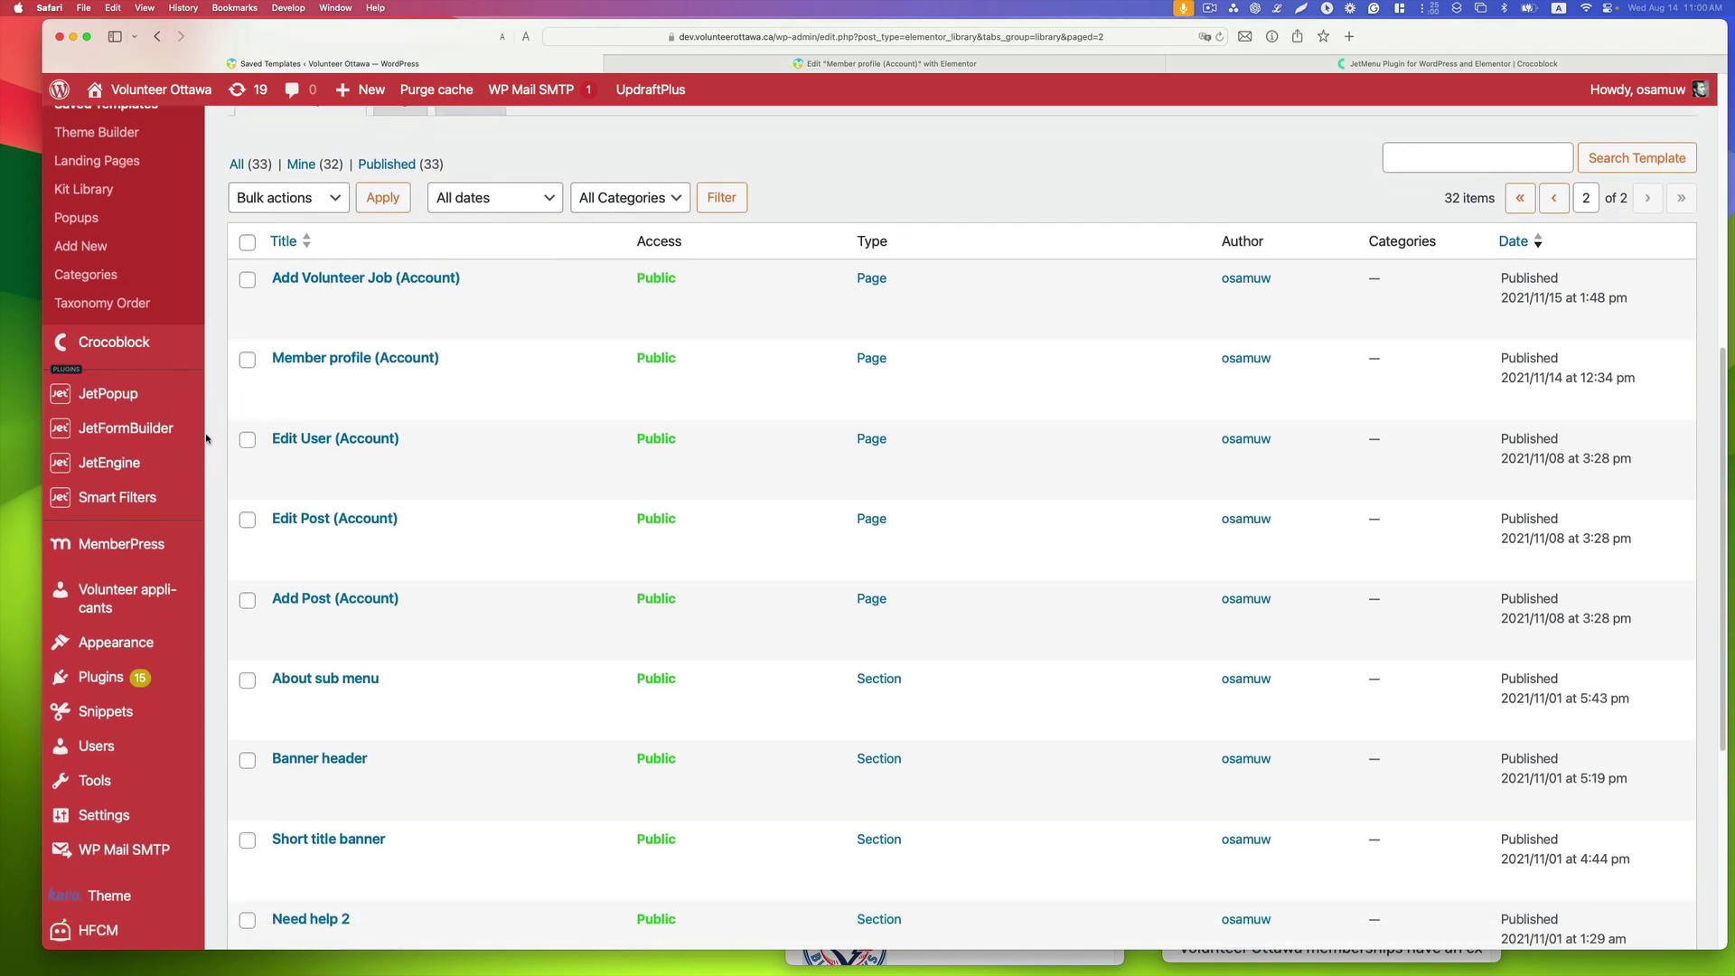
scroll(206, 438, up, 3)
scroll(206, 439, down, 8)
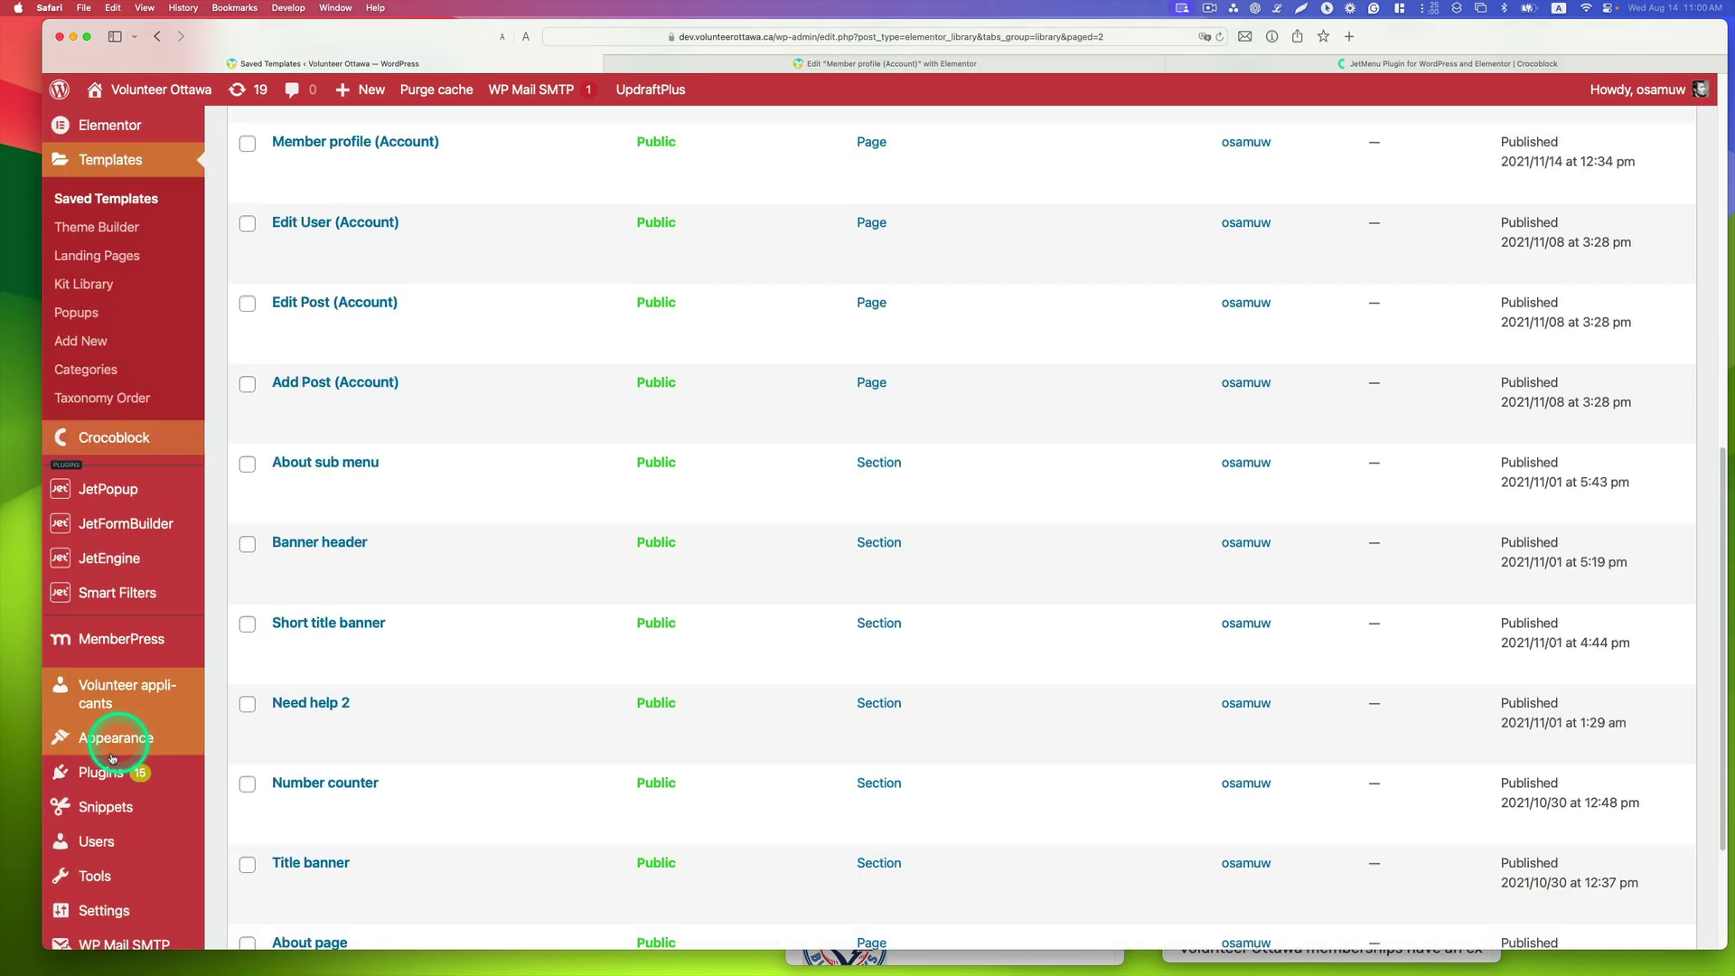
click(104, 739)
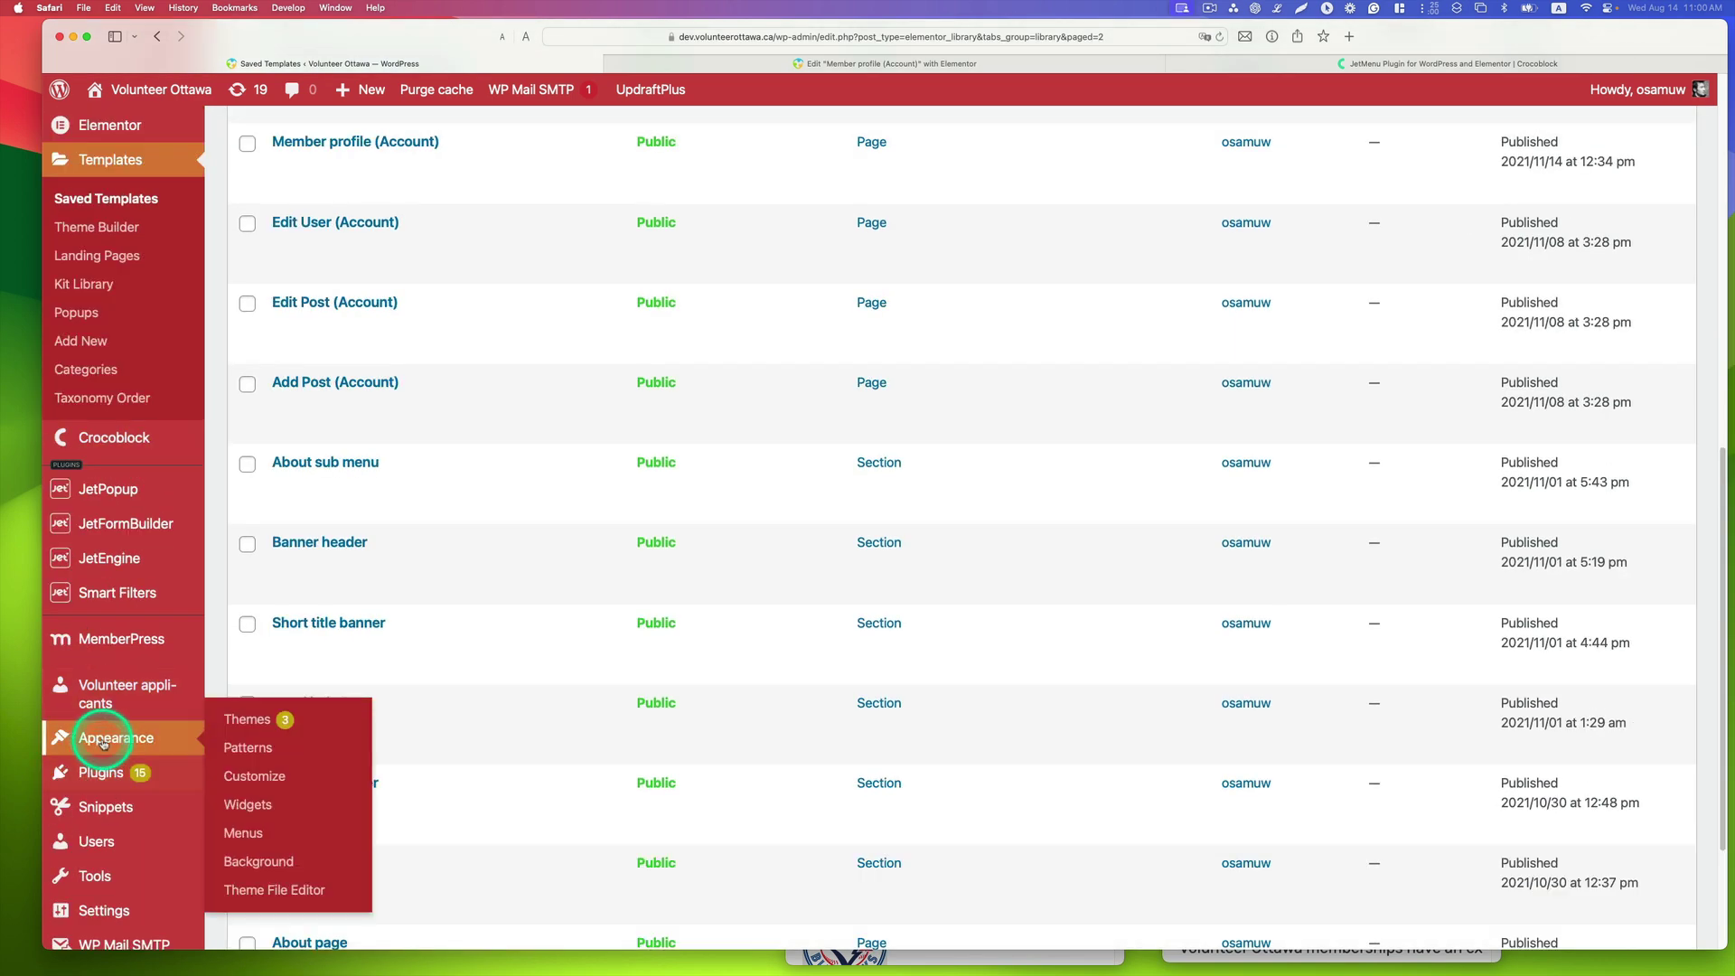
click(242, 831)
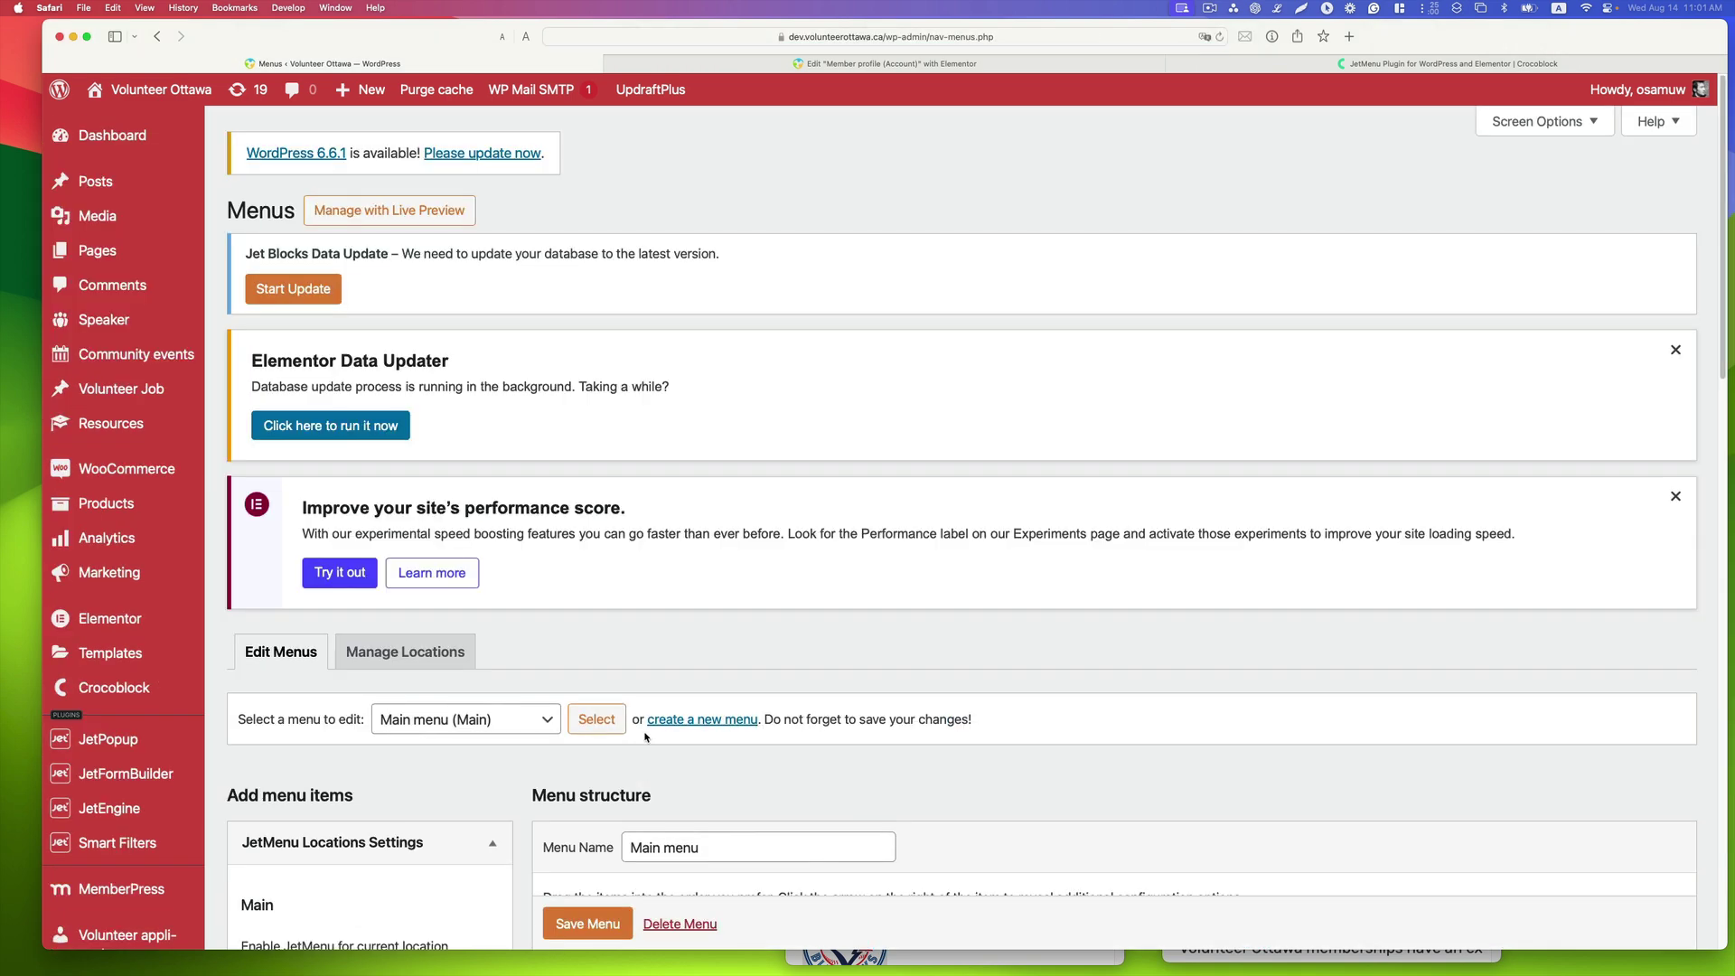
Load 'Account menu for Mobile' in the menu editor and bring up all open windows
scroll(723, 681, down, 2)
click(540, 485)
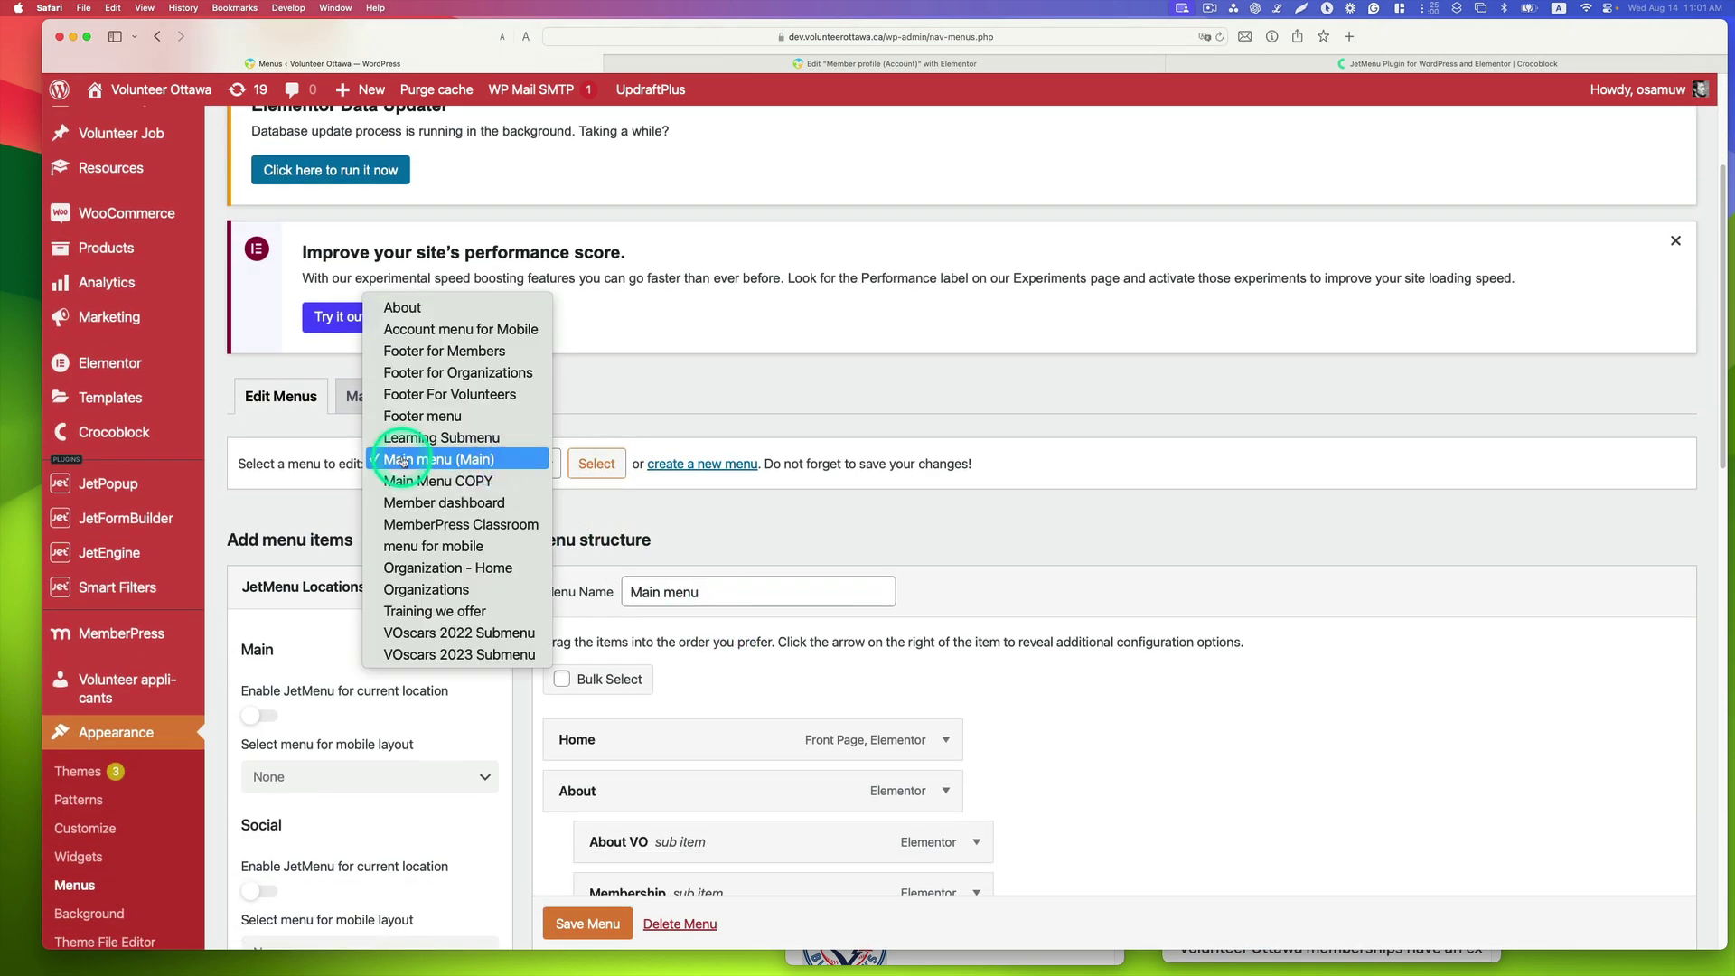
click(474, 331)
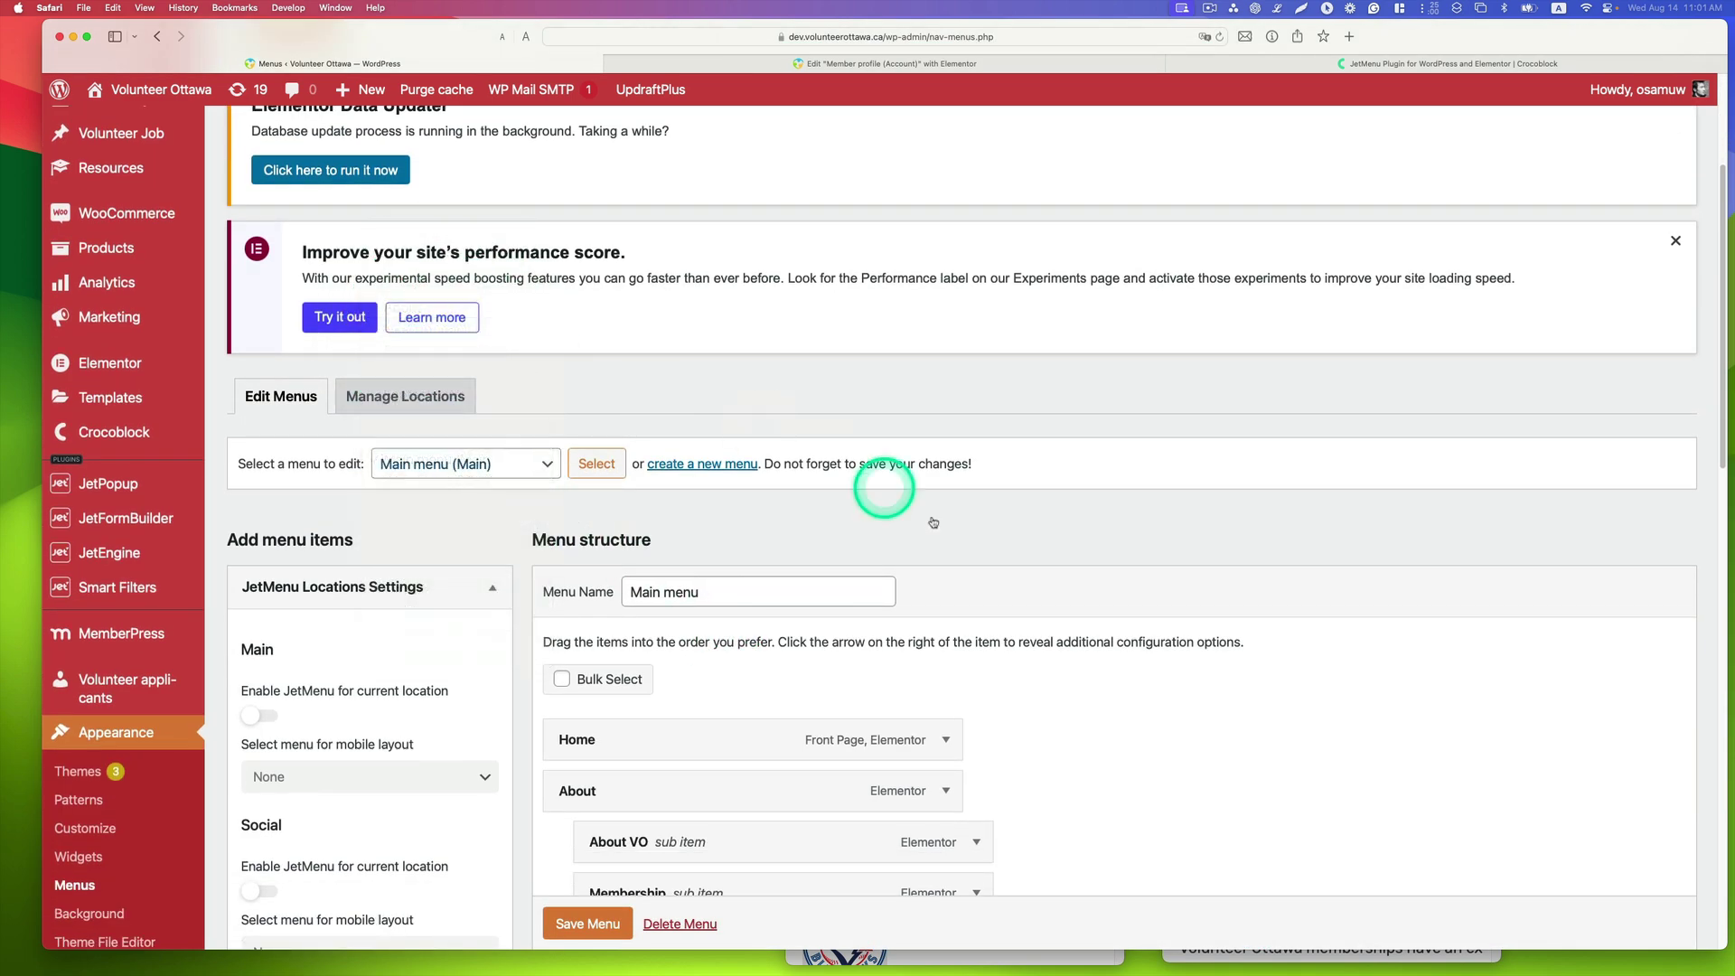
click(596, 463)
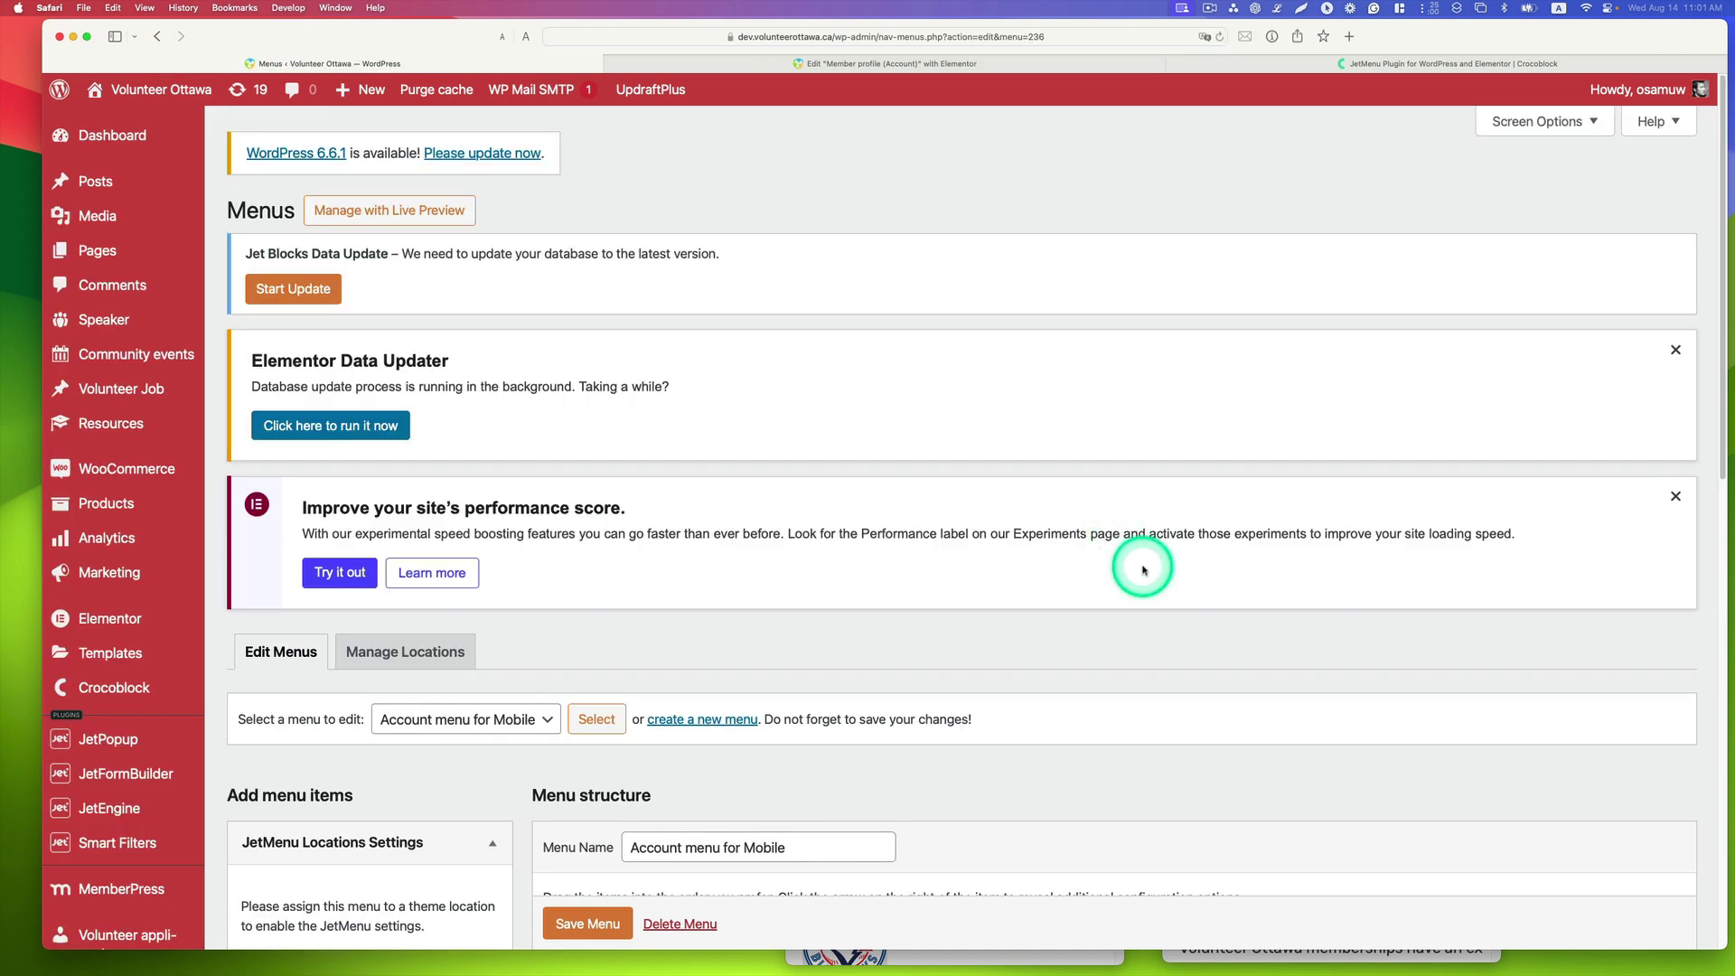
scroll(1038, 566, down, 5)
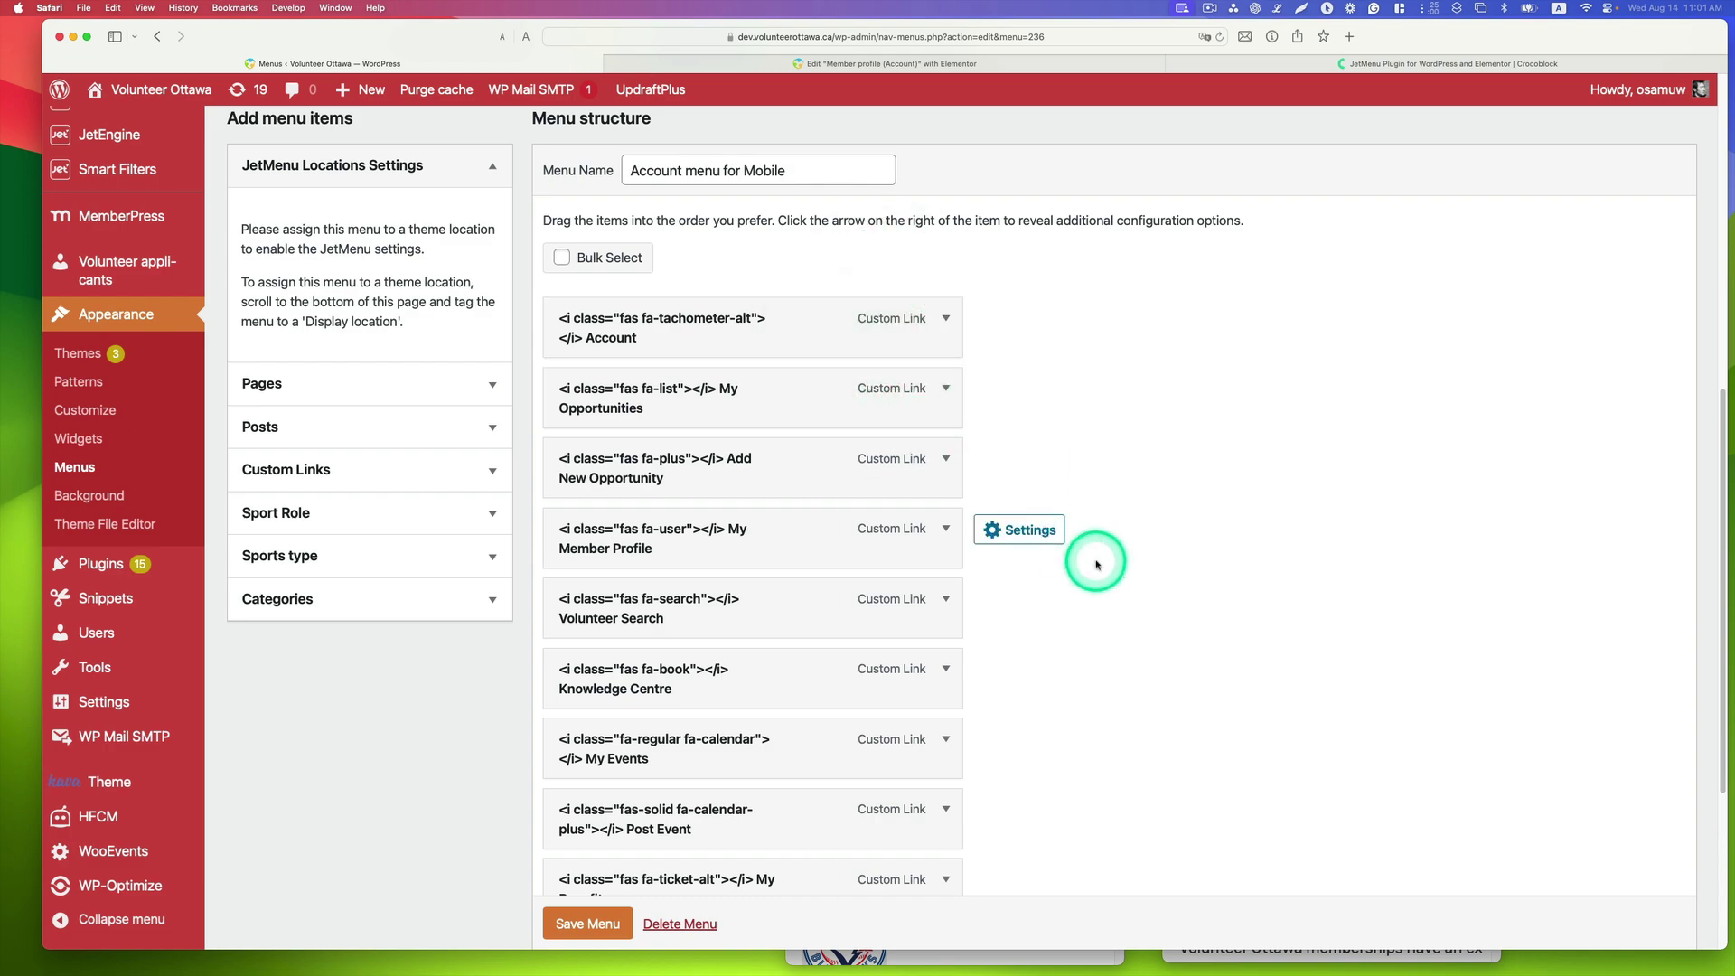
key(ctrl+Up)
Widen the Chrome window to desktop width, open My Account from the side menu, then return to WordPress
click(1274, 461)
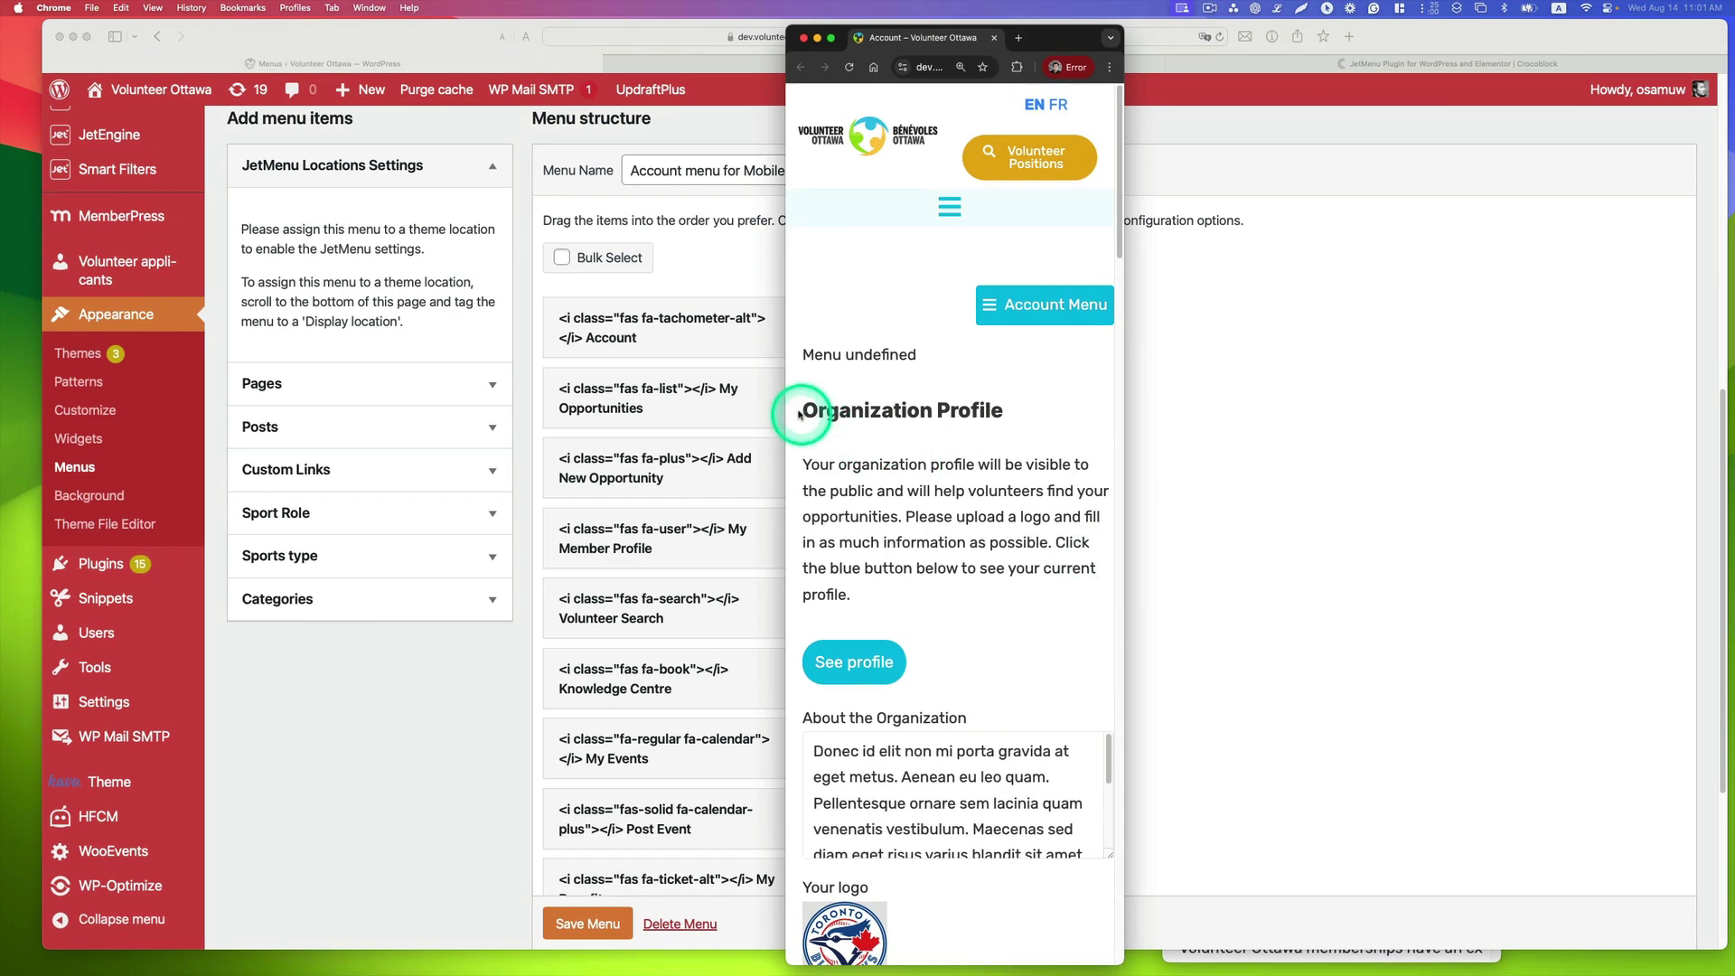
drag(785, 394, 153, 425)
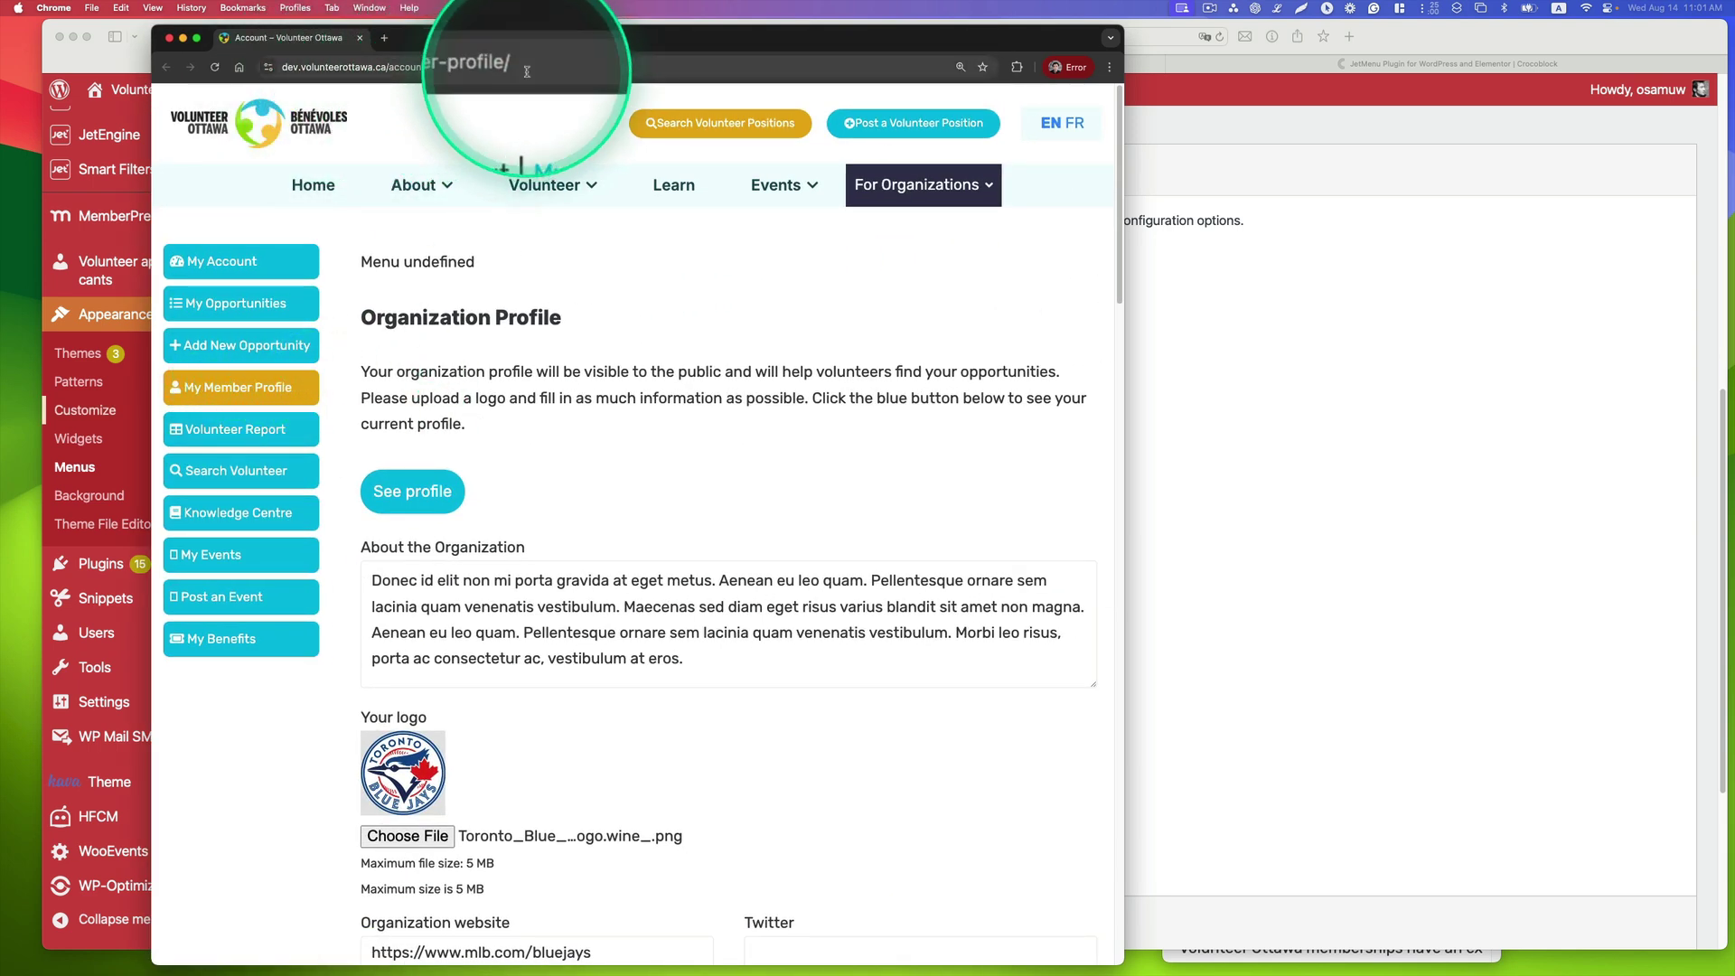
click(244, 261)
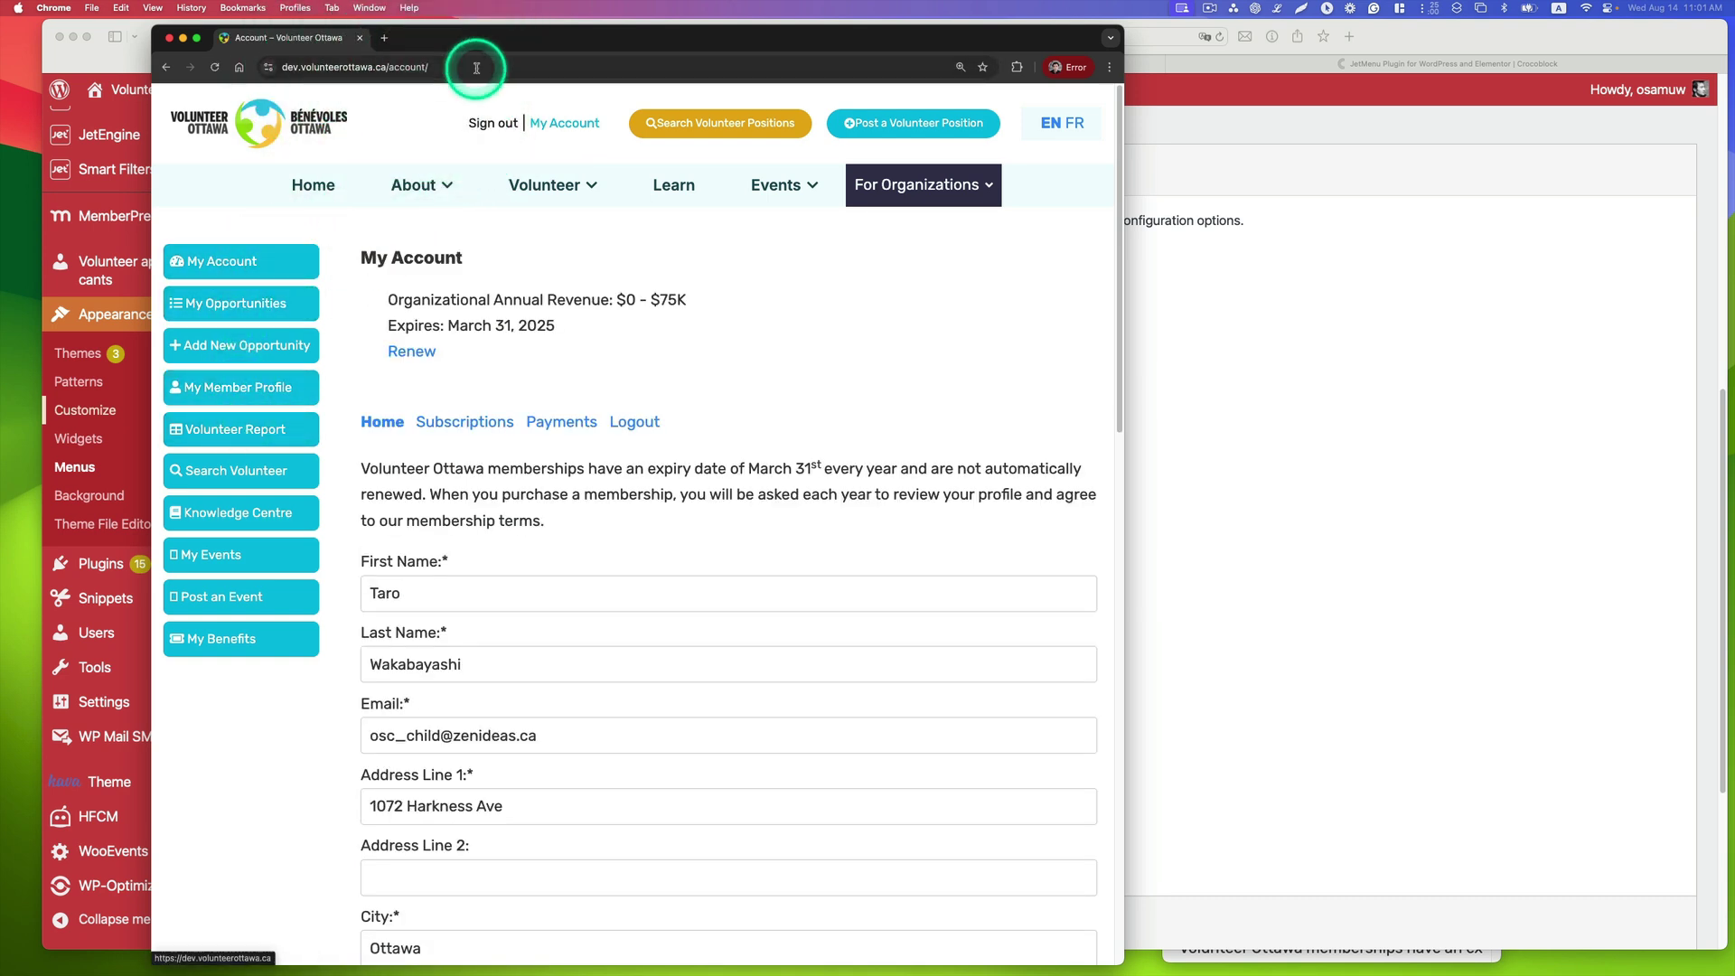
click(107, 330)
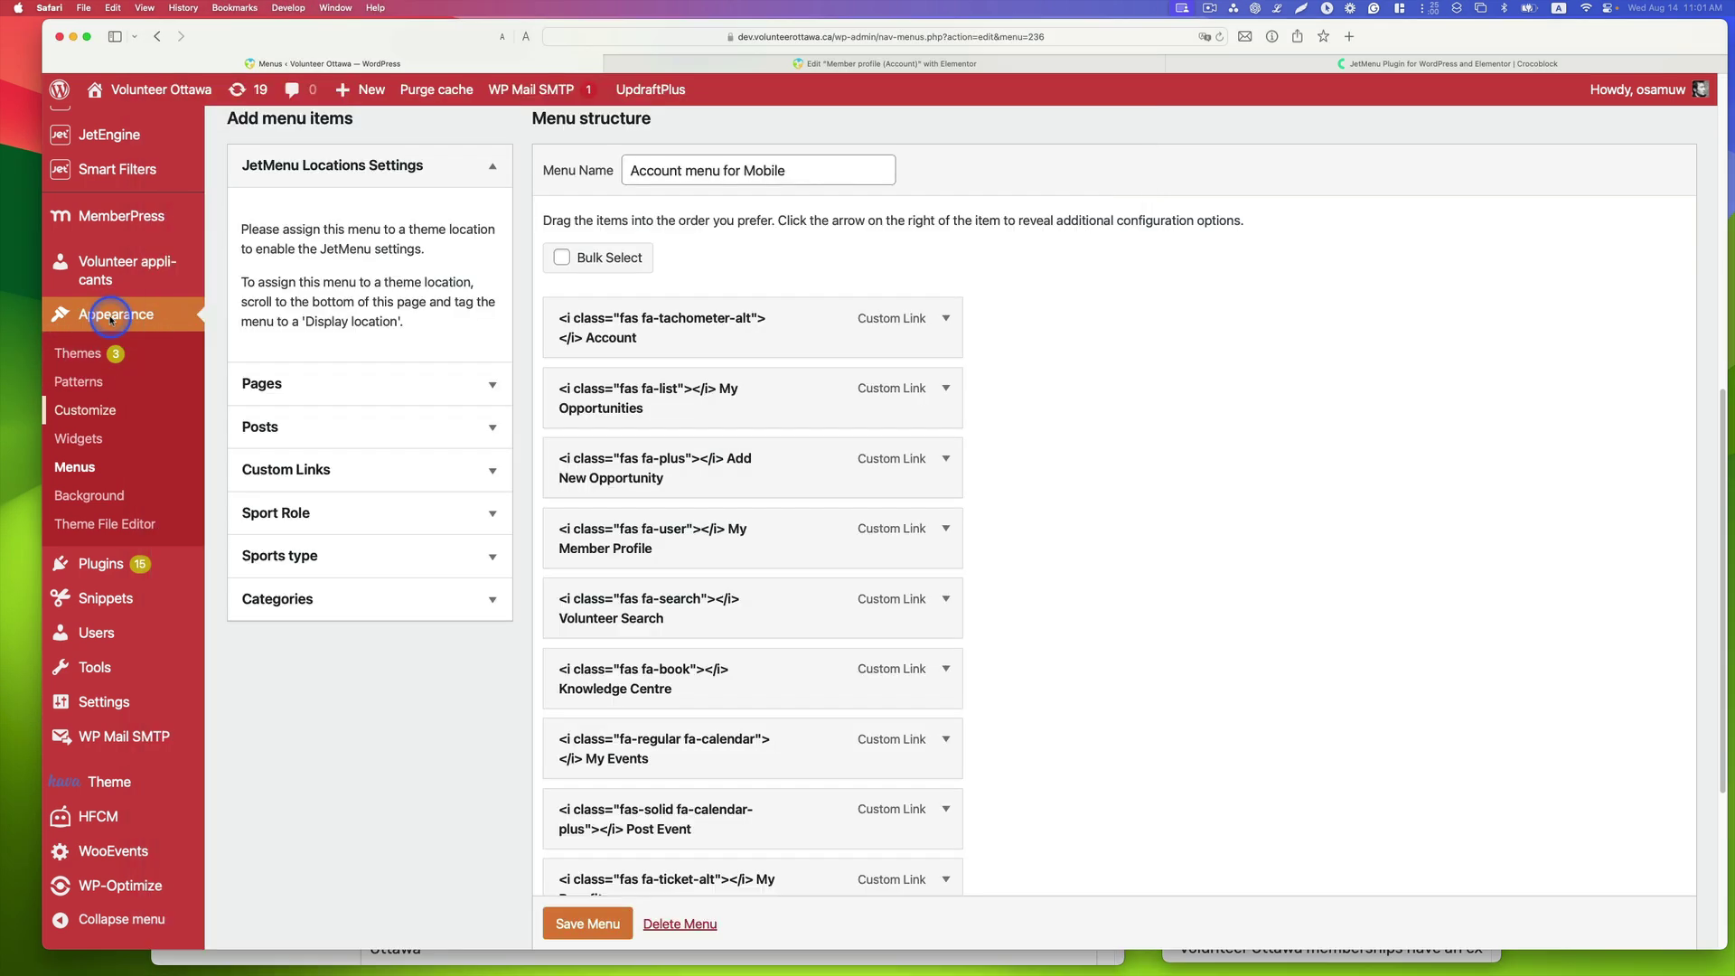
Expand the Account menu item and inspect its /account/ URL and icon class in the navigation label
click(944, 319)
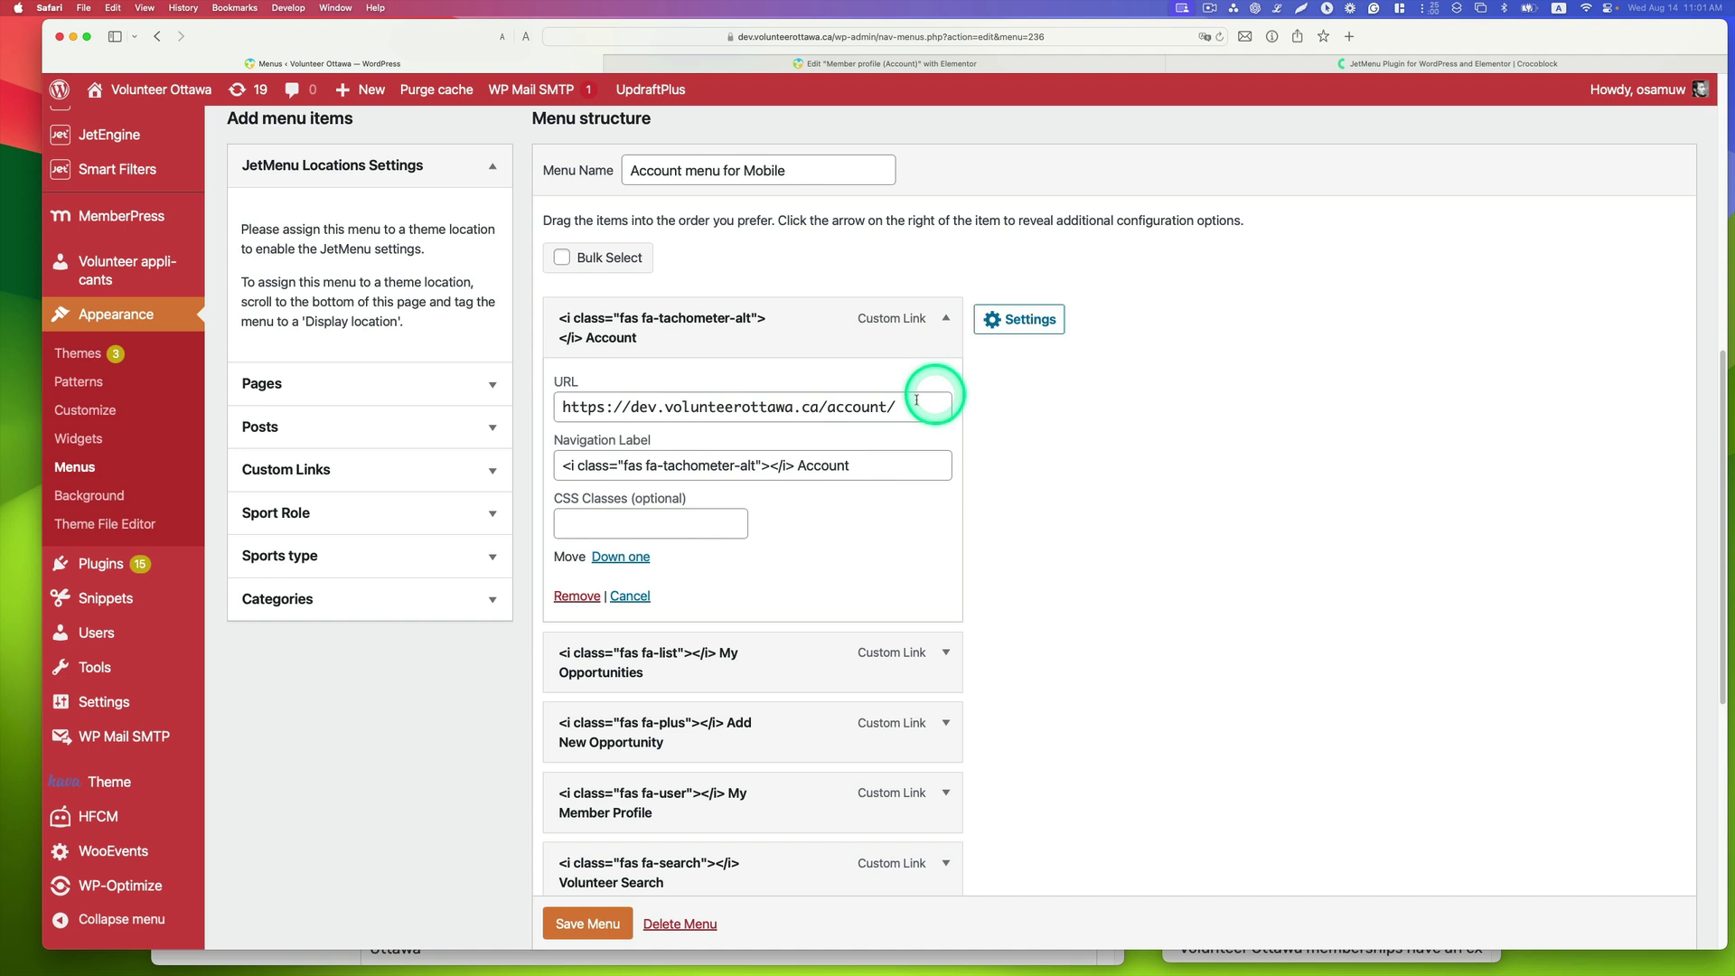
drag(916, 399, 598, 406)
click(586, 407)
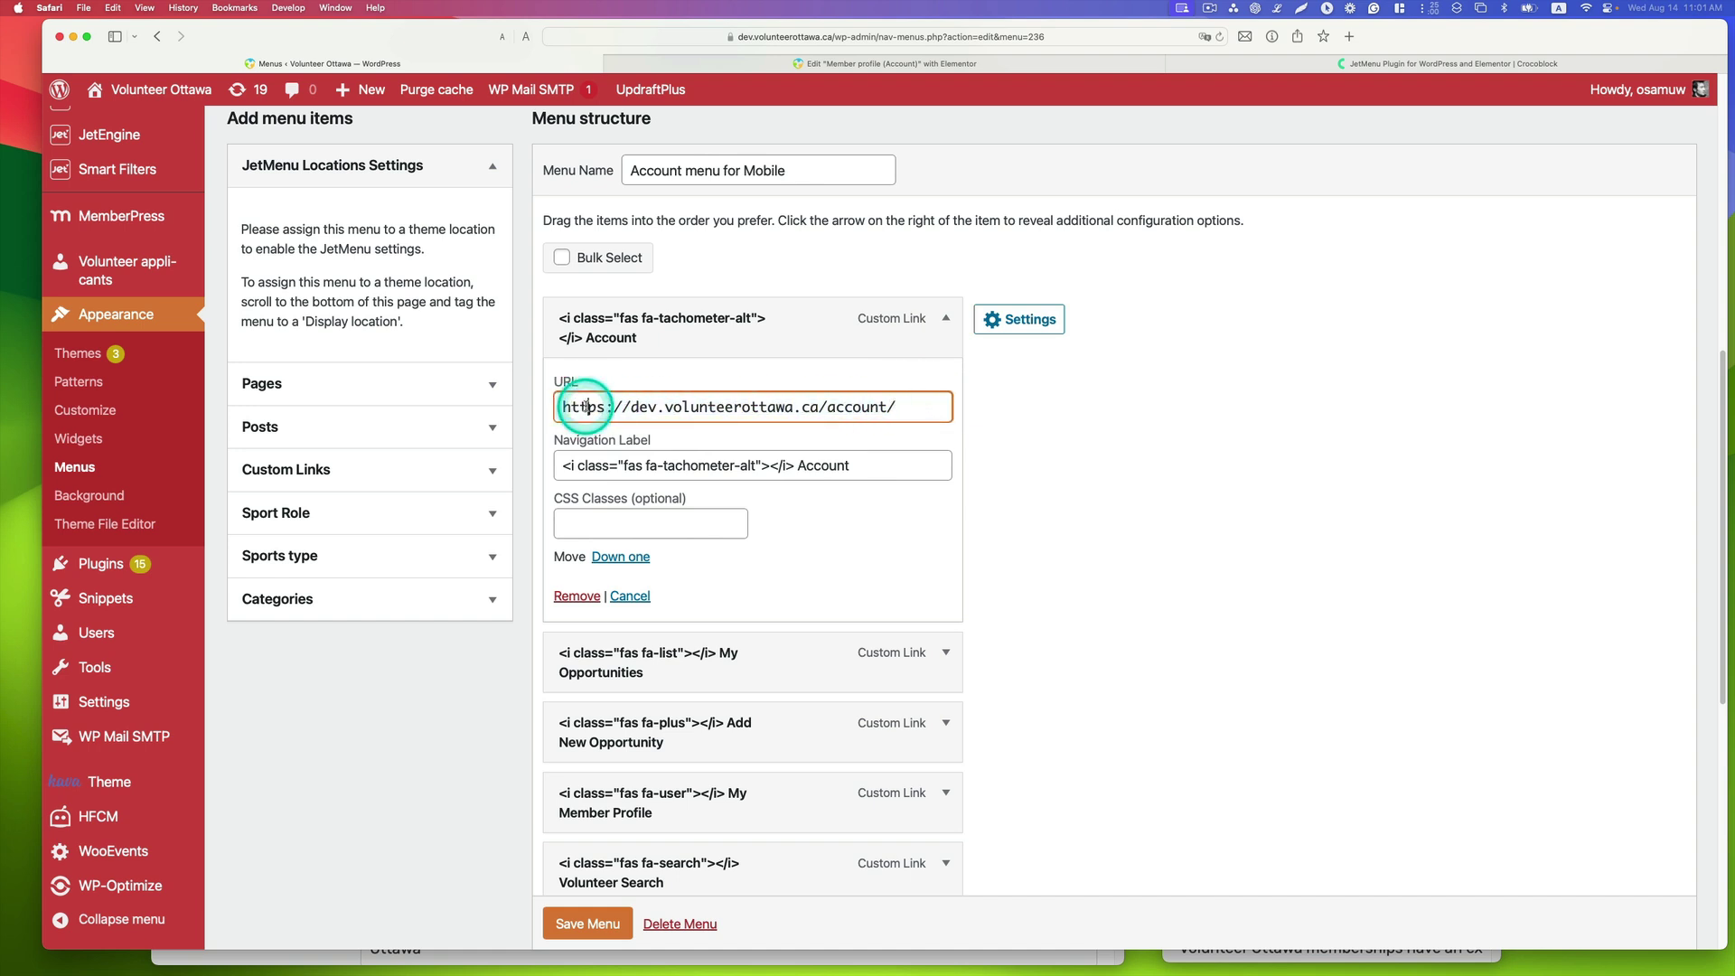
click(763, 465)
drag(763, 465, 607, 465)
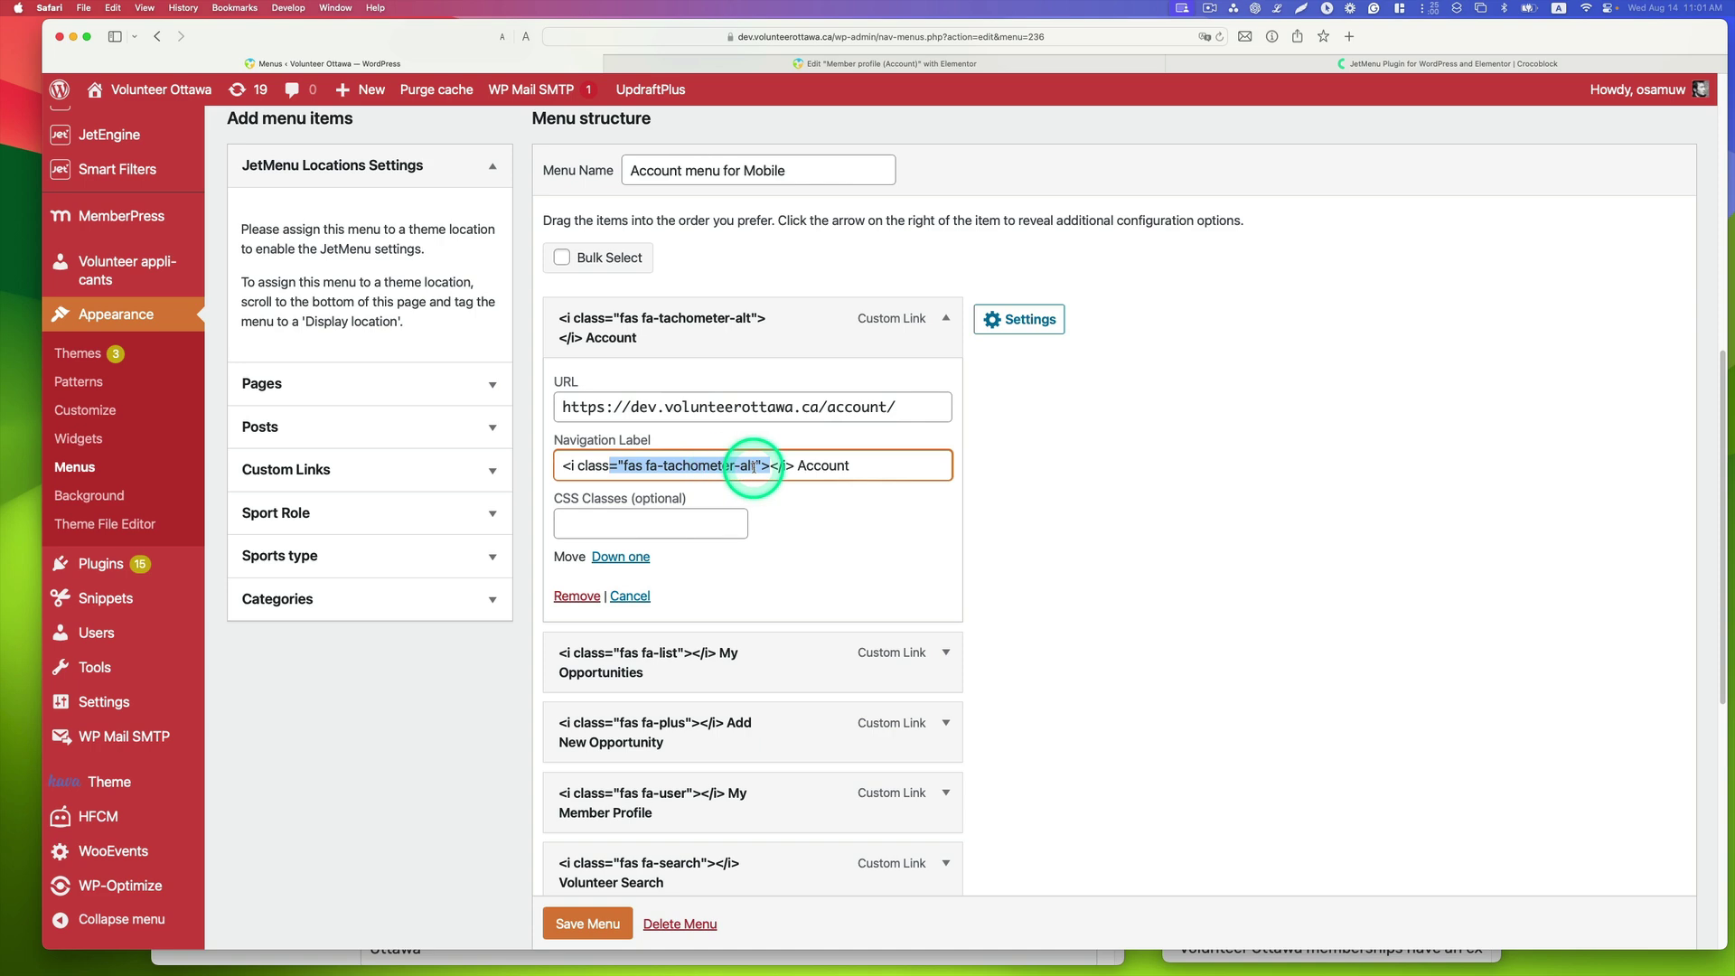
Switch to the Member profile (Account) template in Elementor and preview it at mobile size
click(824, 64)
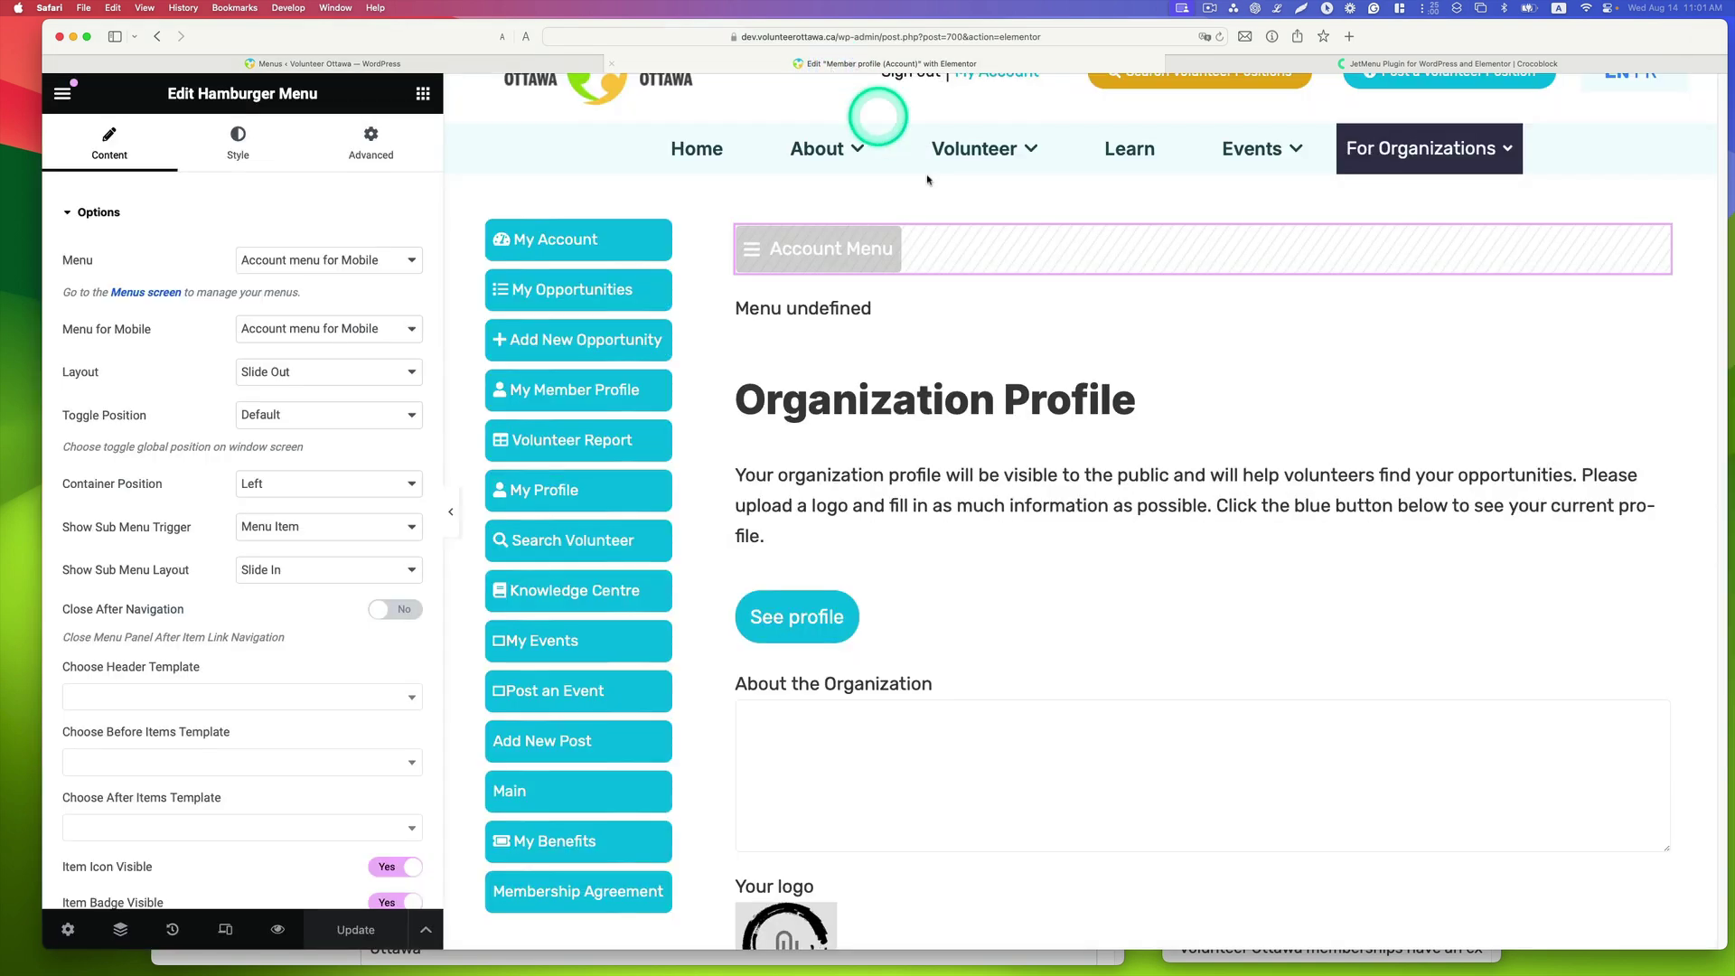
scroll(852, 391, down, 1)
scroll(883, 370, up, 3)
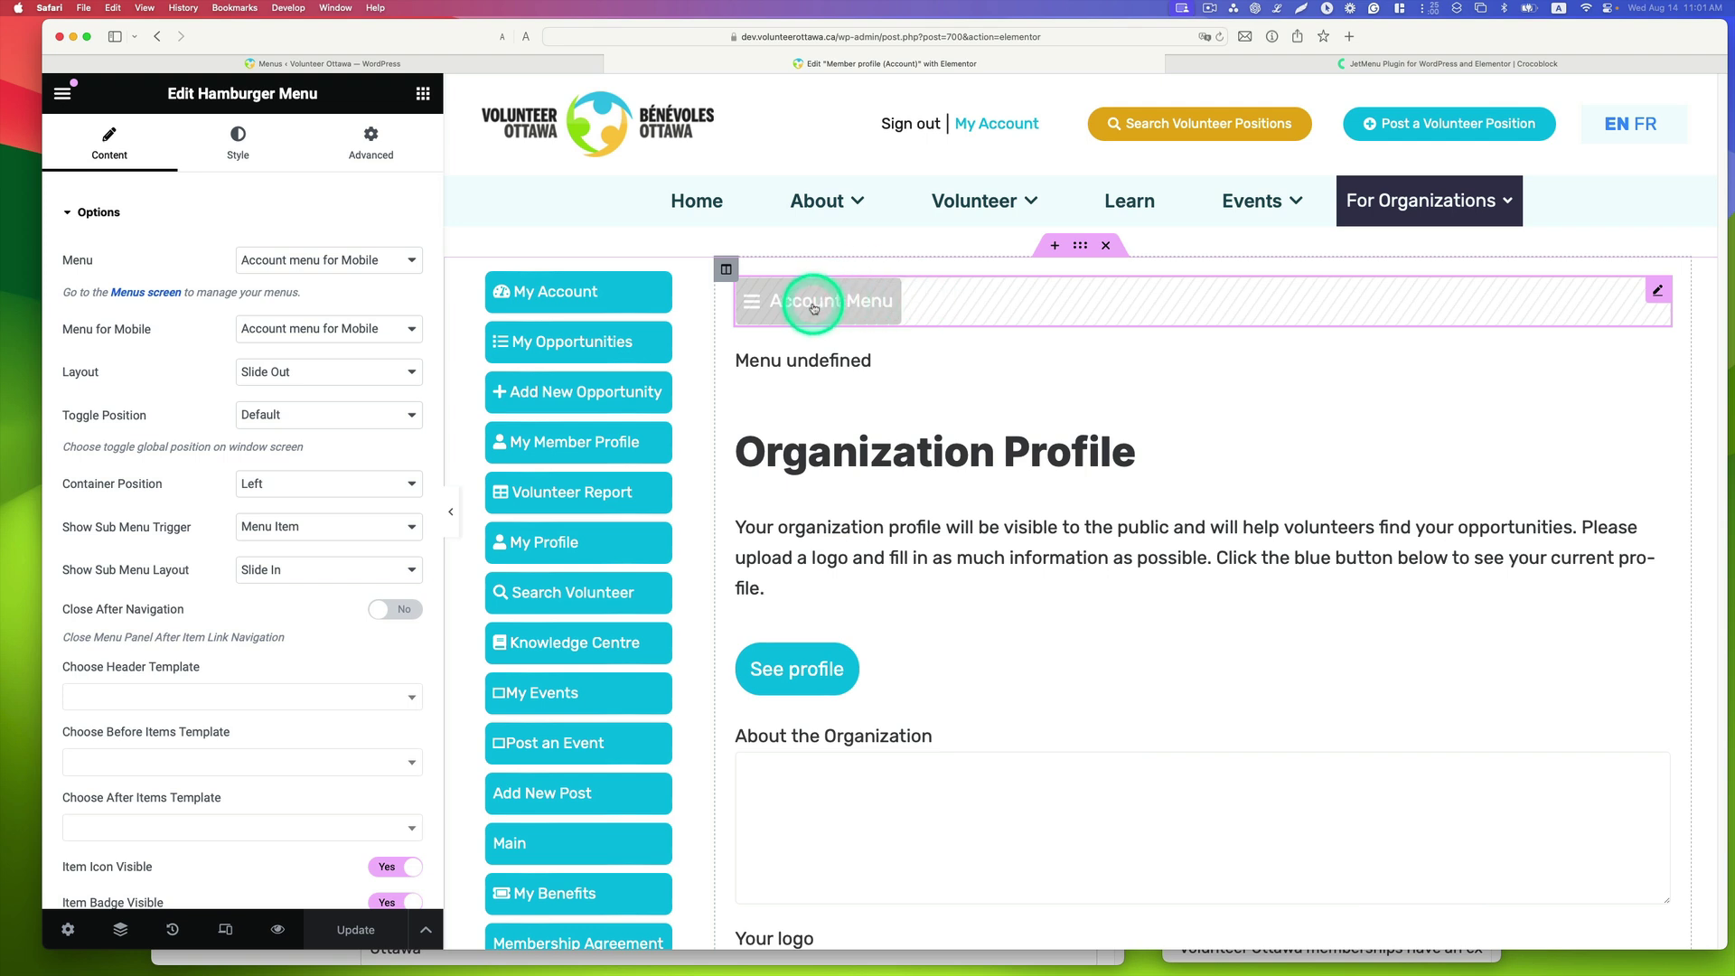
click(225, 929)
click(1028, 94)
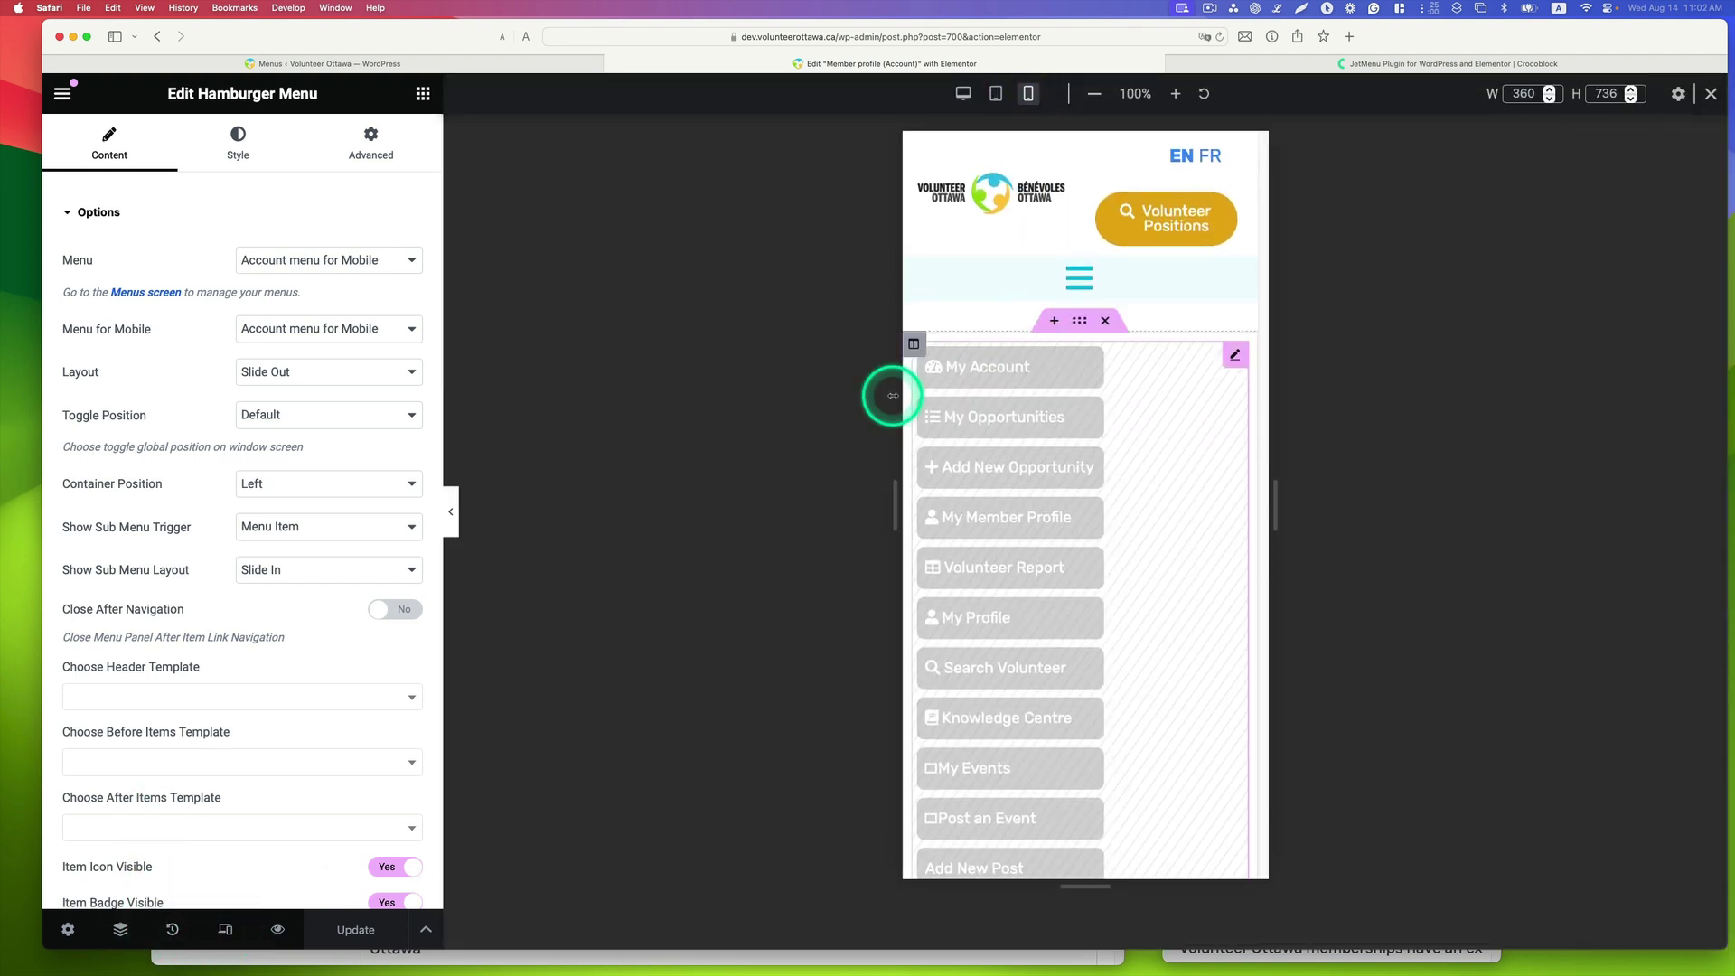
scroll(1118, 396, down, 5)
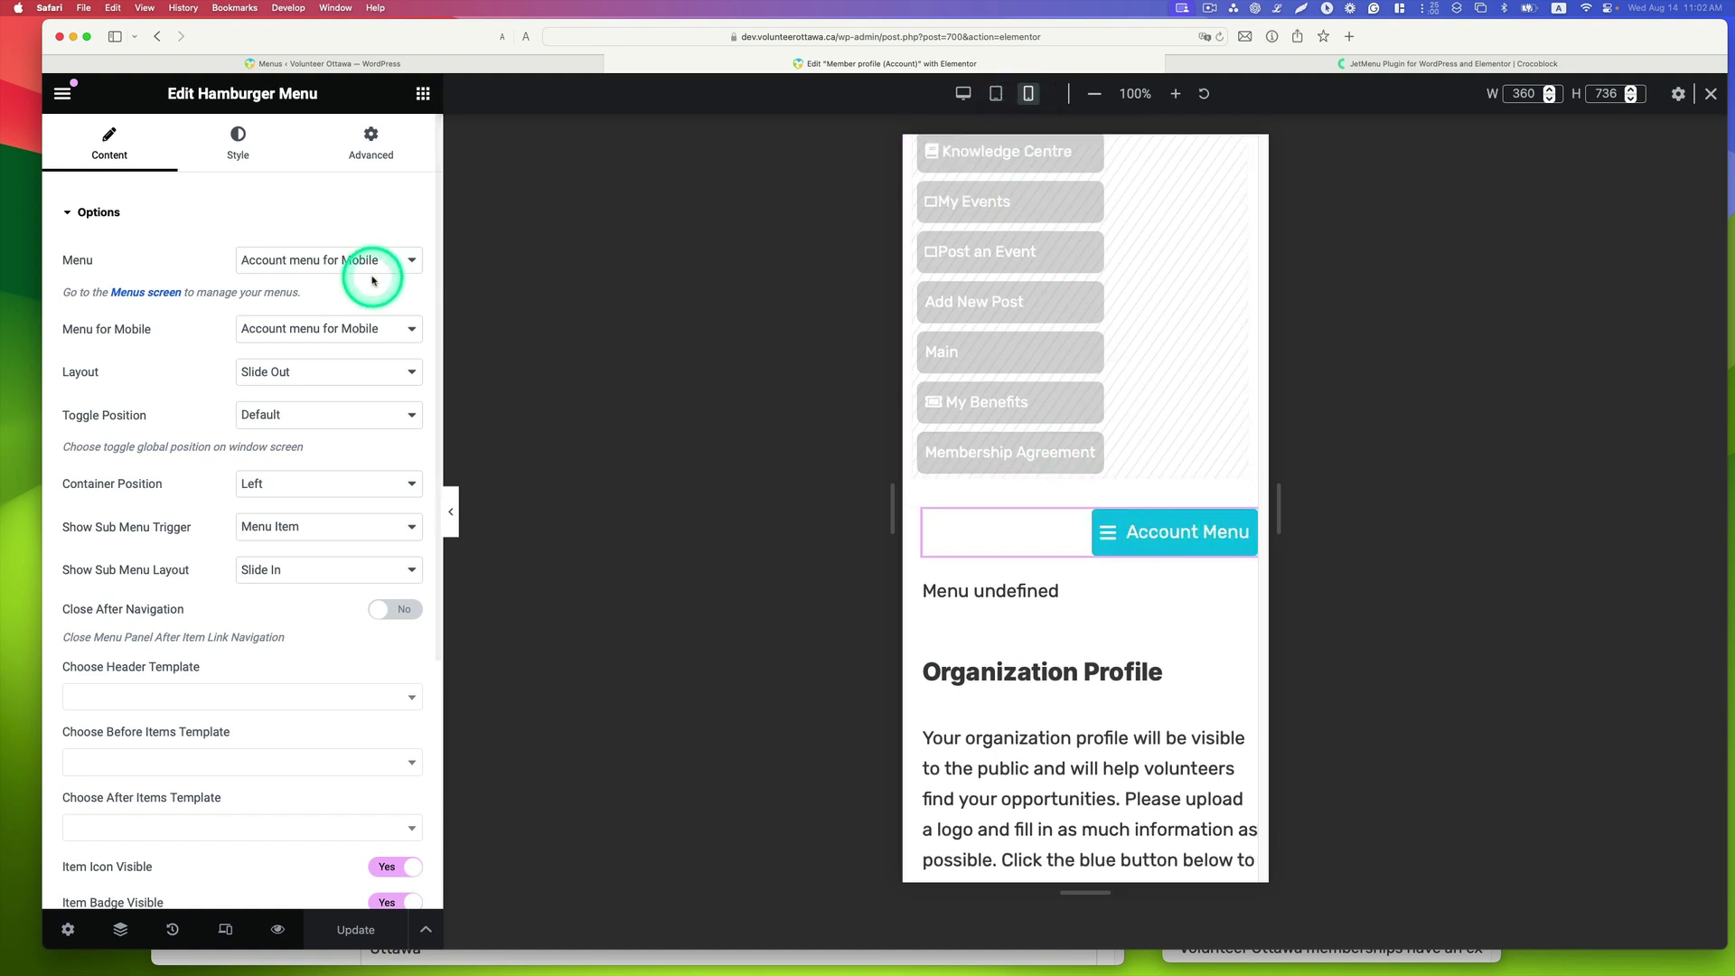
Keep 'Account menu for Mobile' as menu and mobile menu with Slide Out layout, then try the hamburger
click(305, 259)
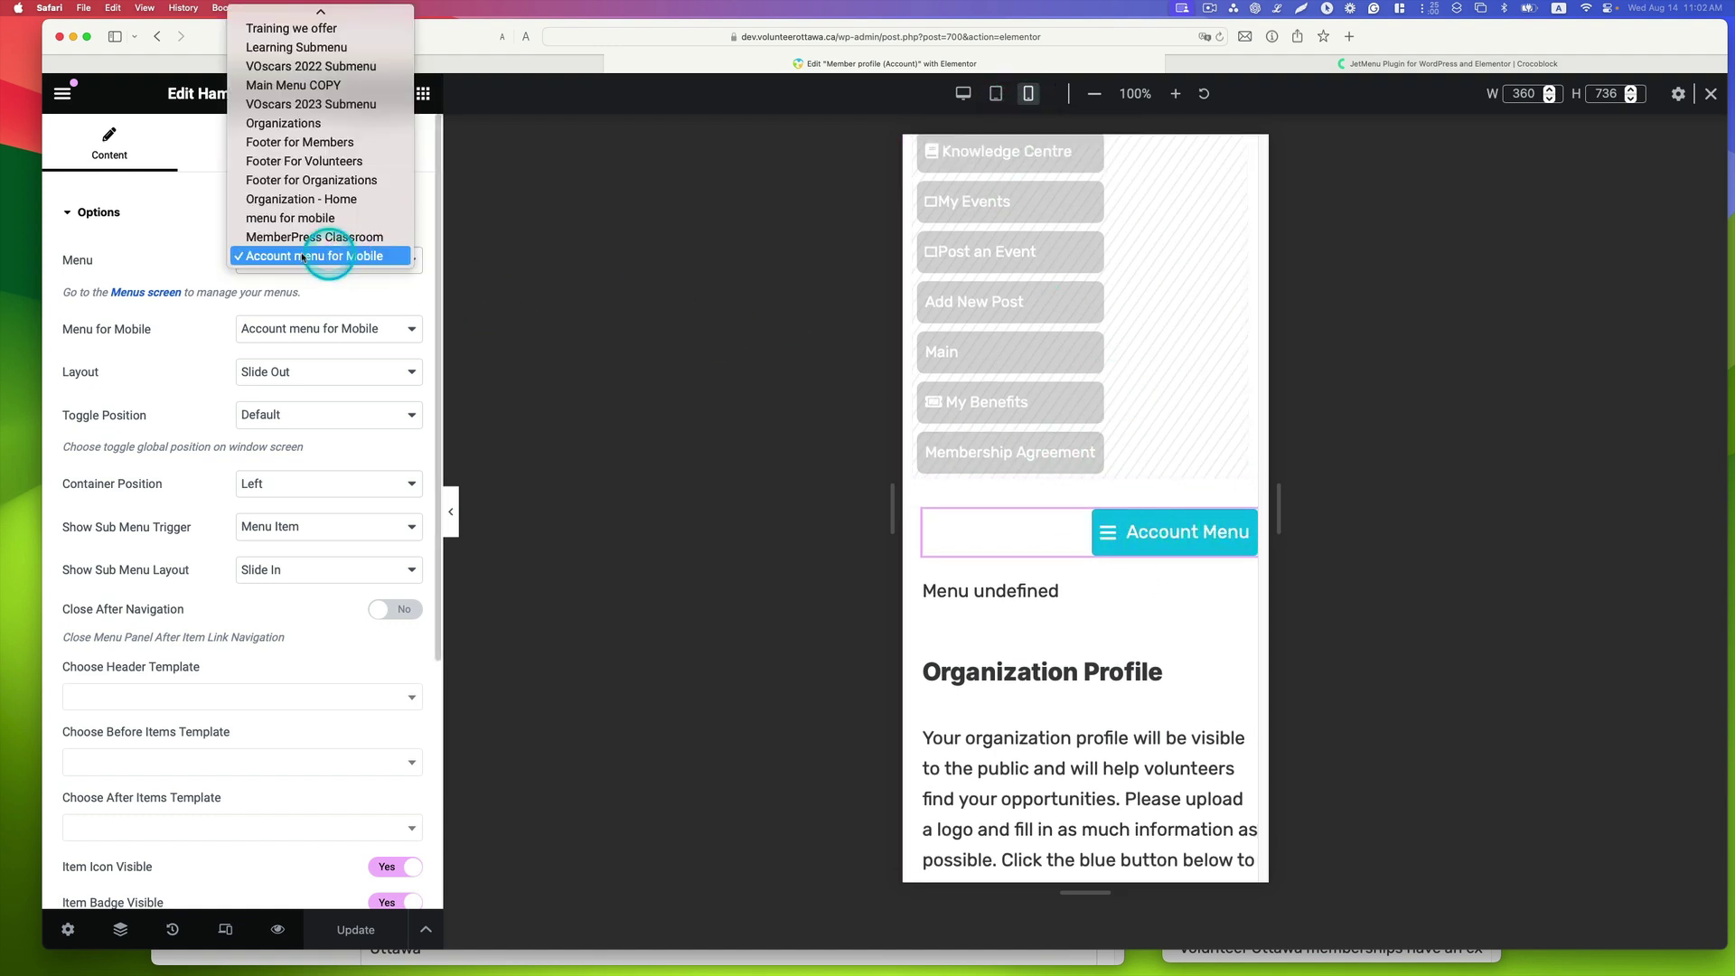
click(358, 260)
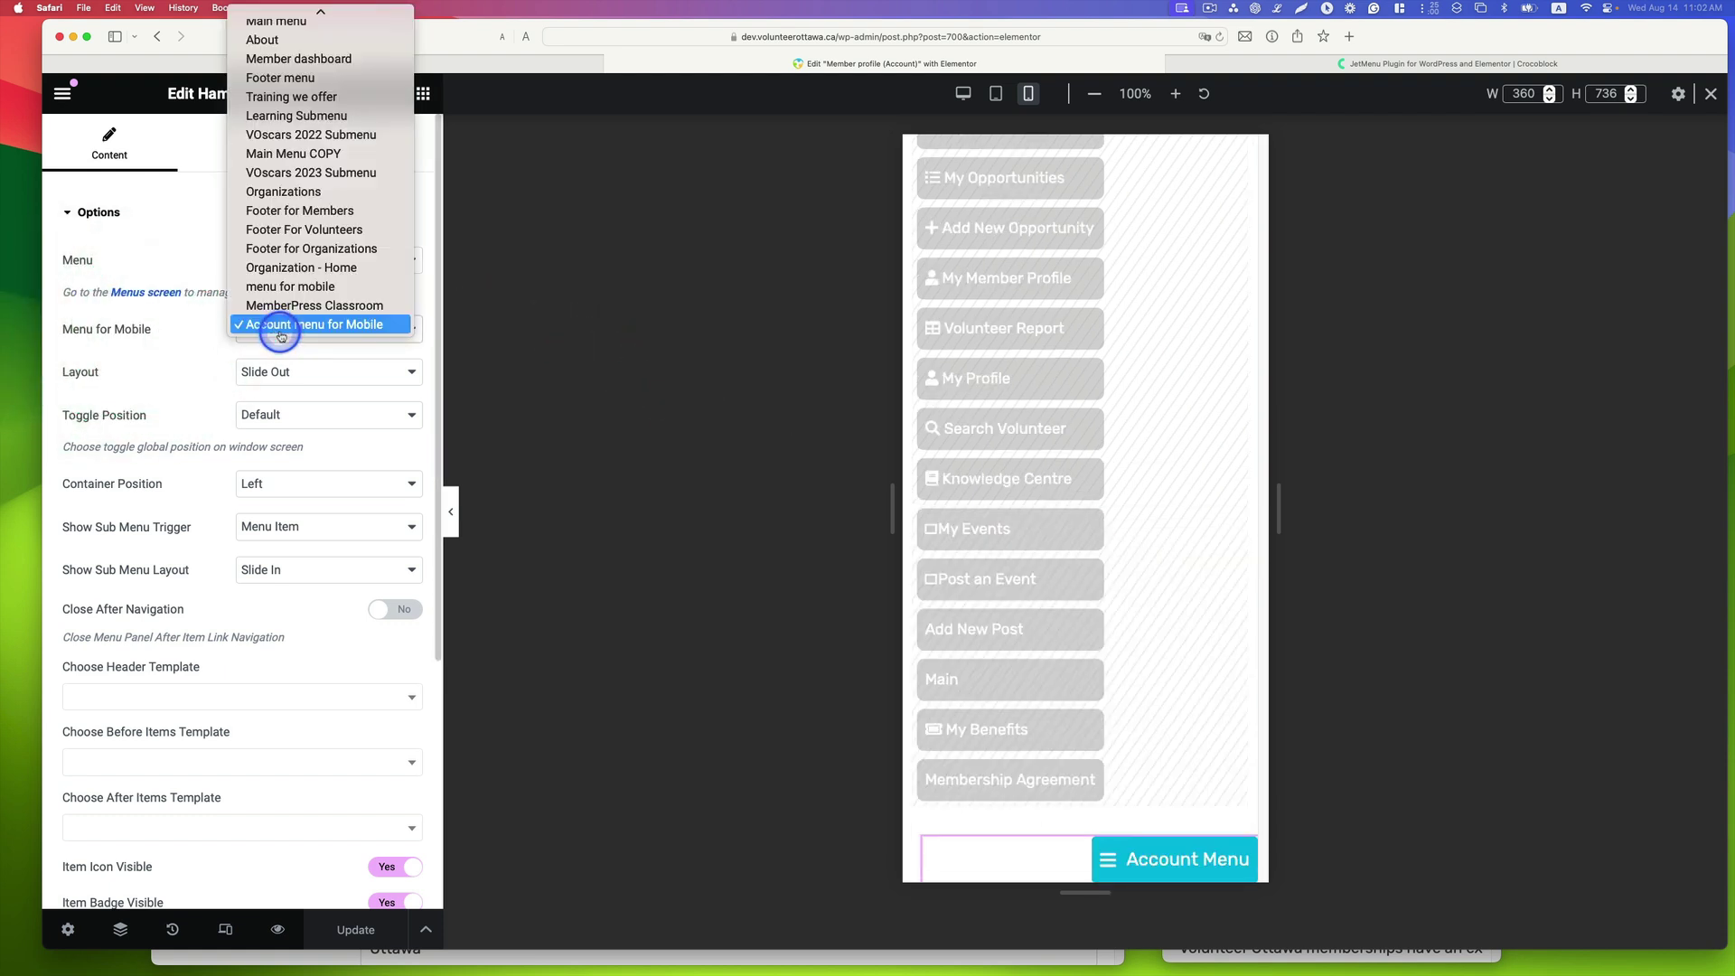
click(336, 325)
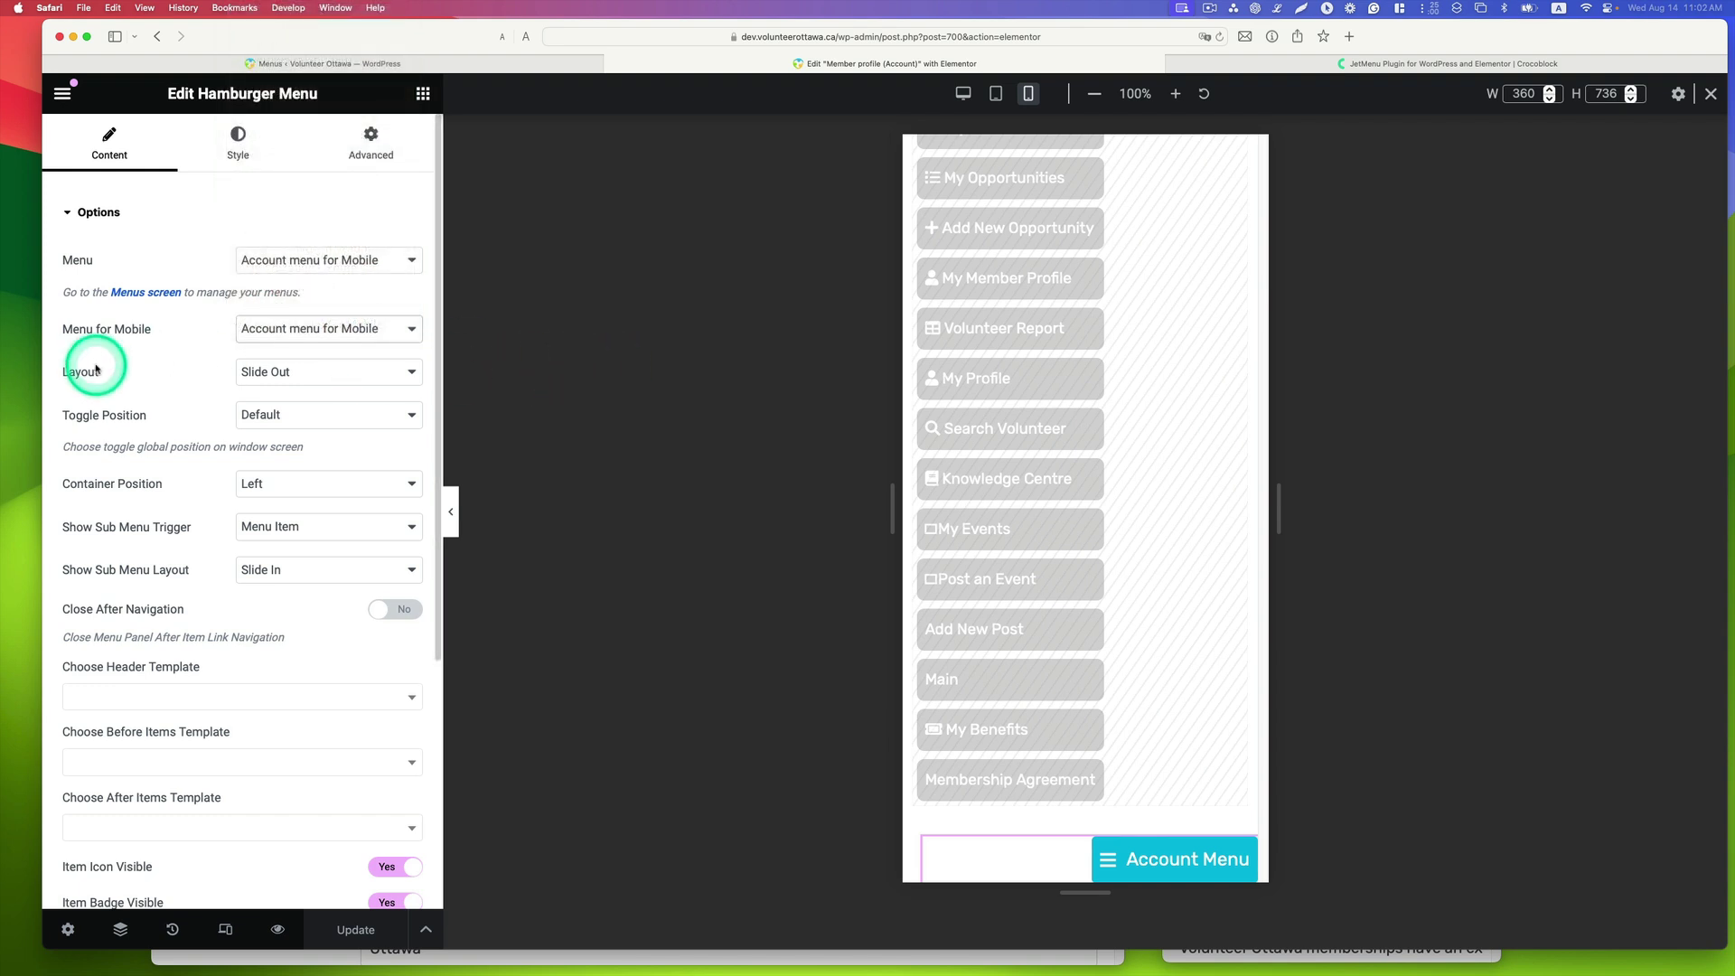
click(263, 373)
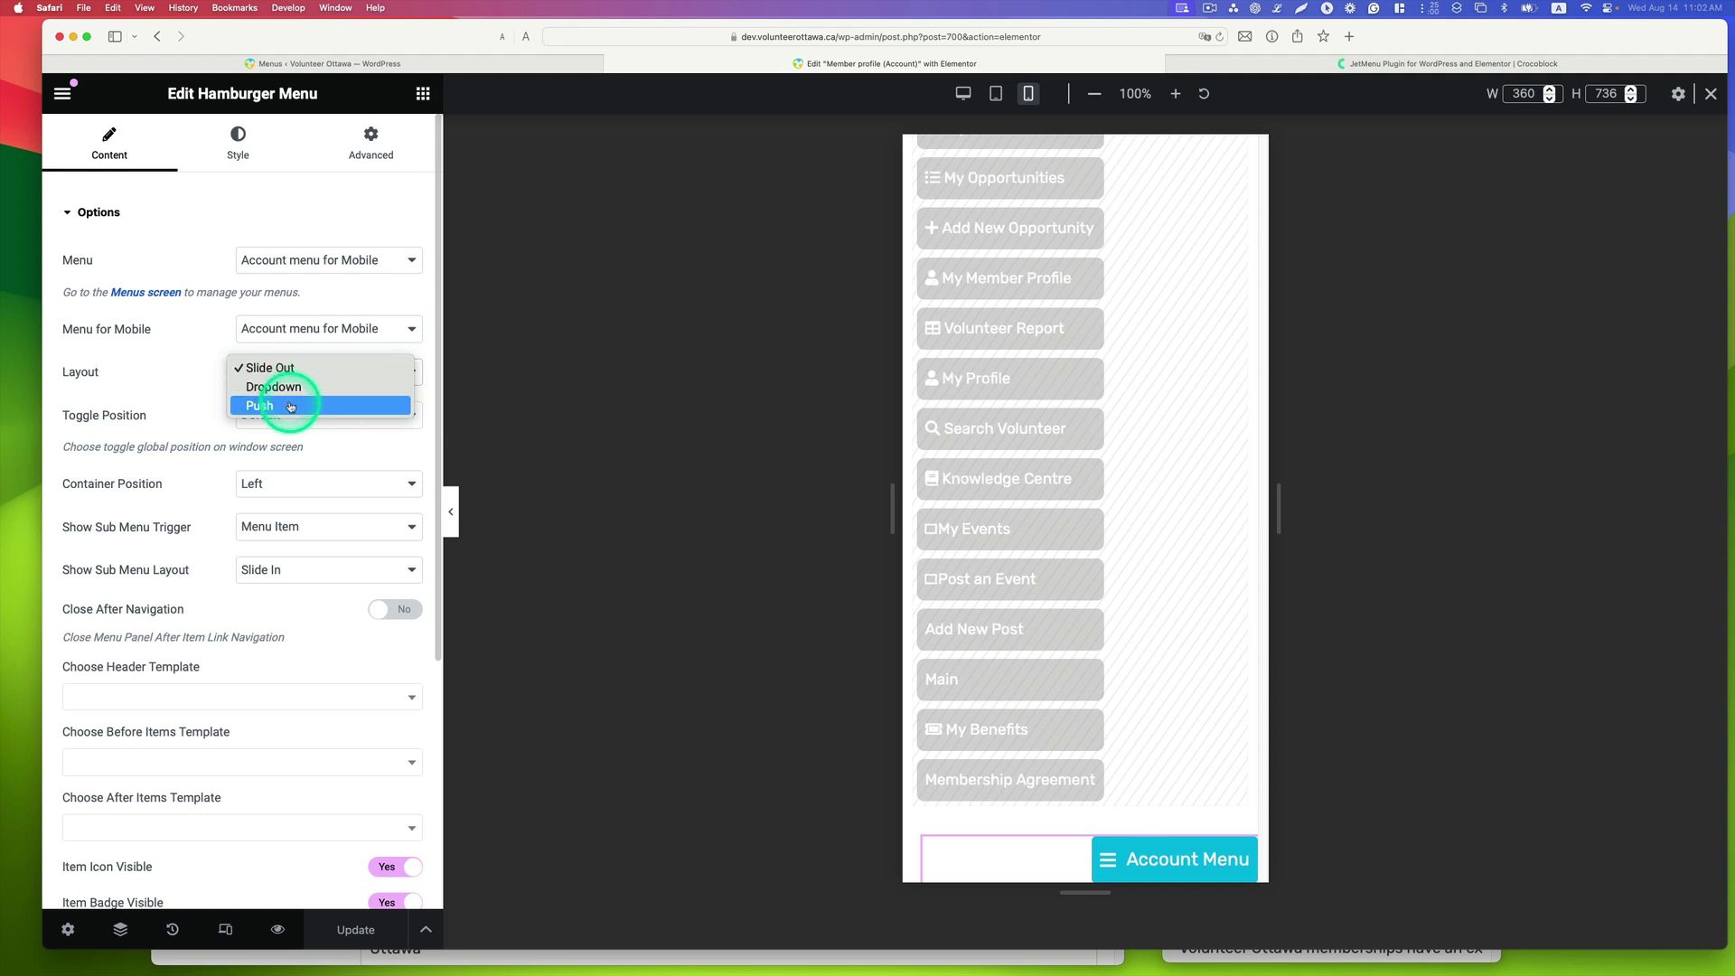
click(277, 368)
scroll(1023, 340, down, 5)
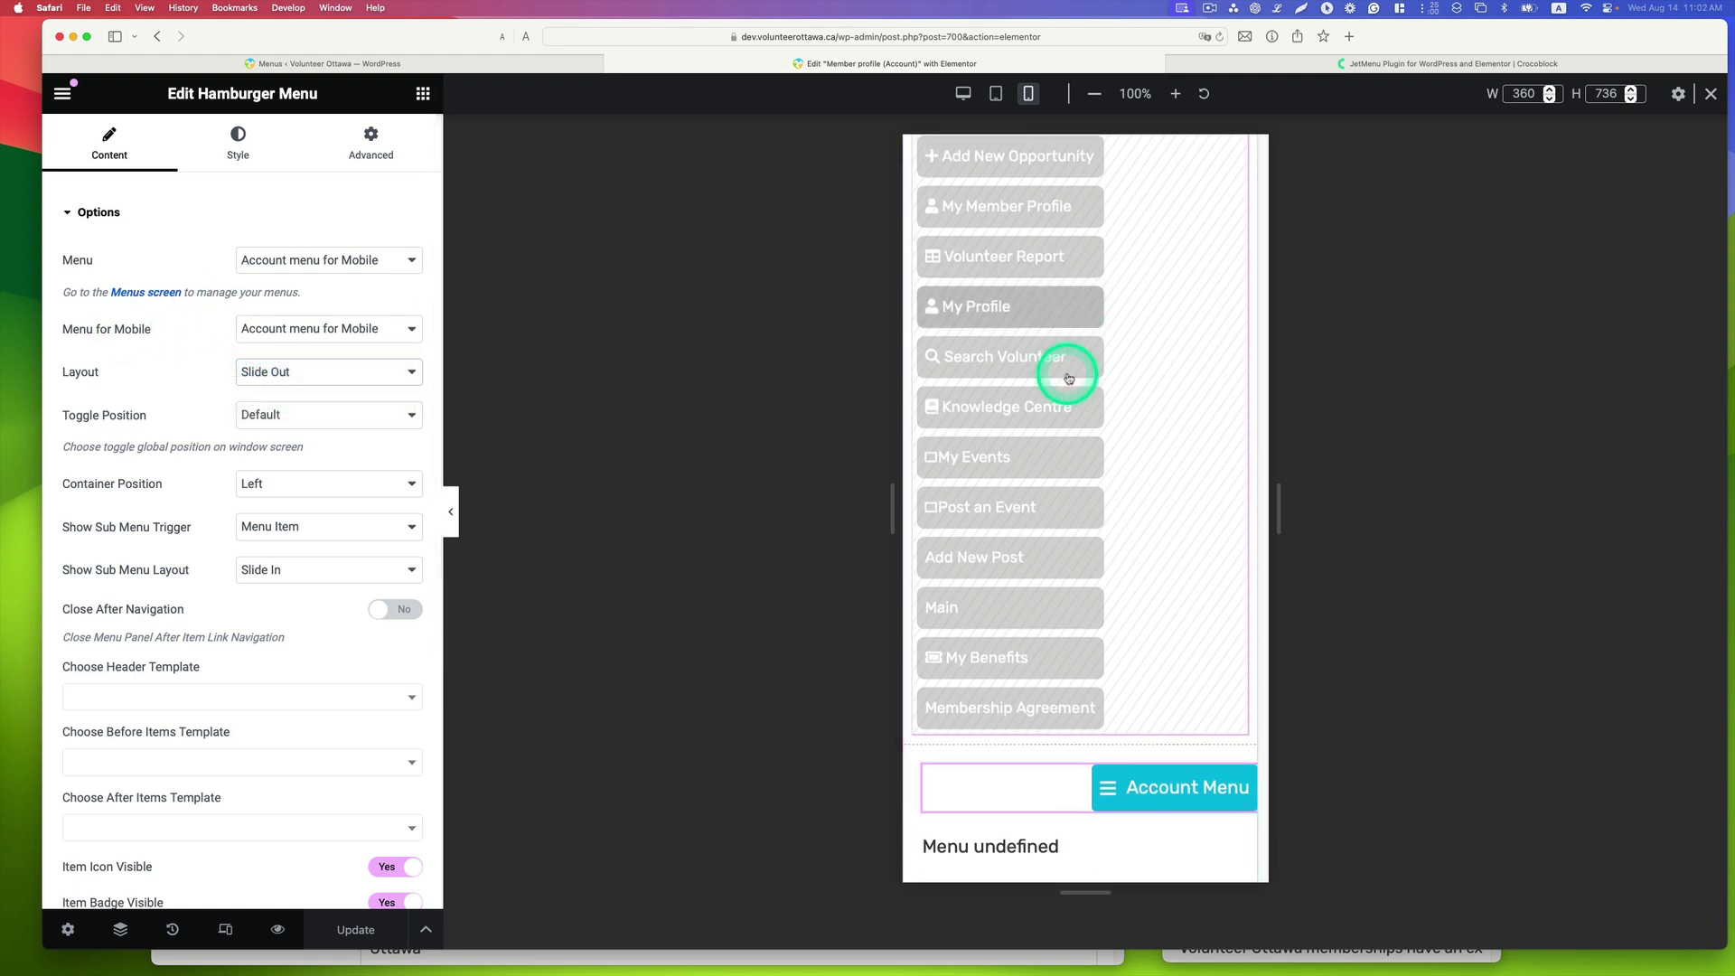
click(1147, 601)
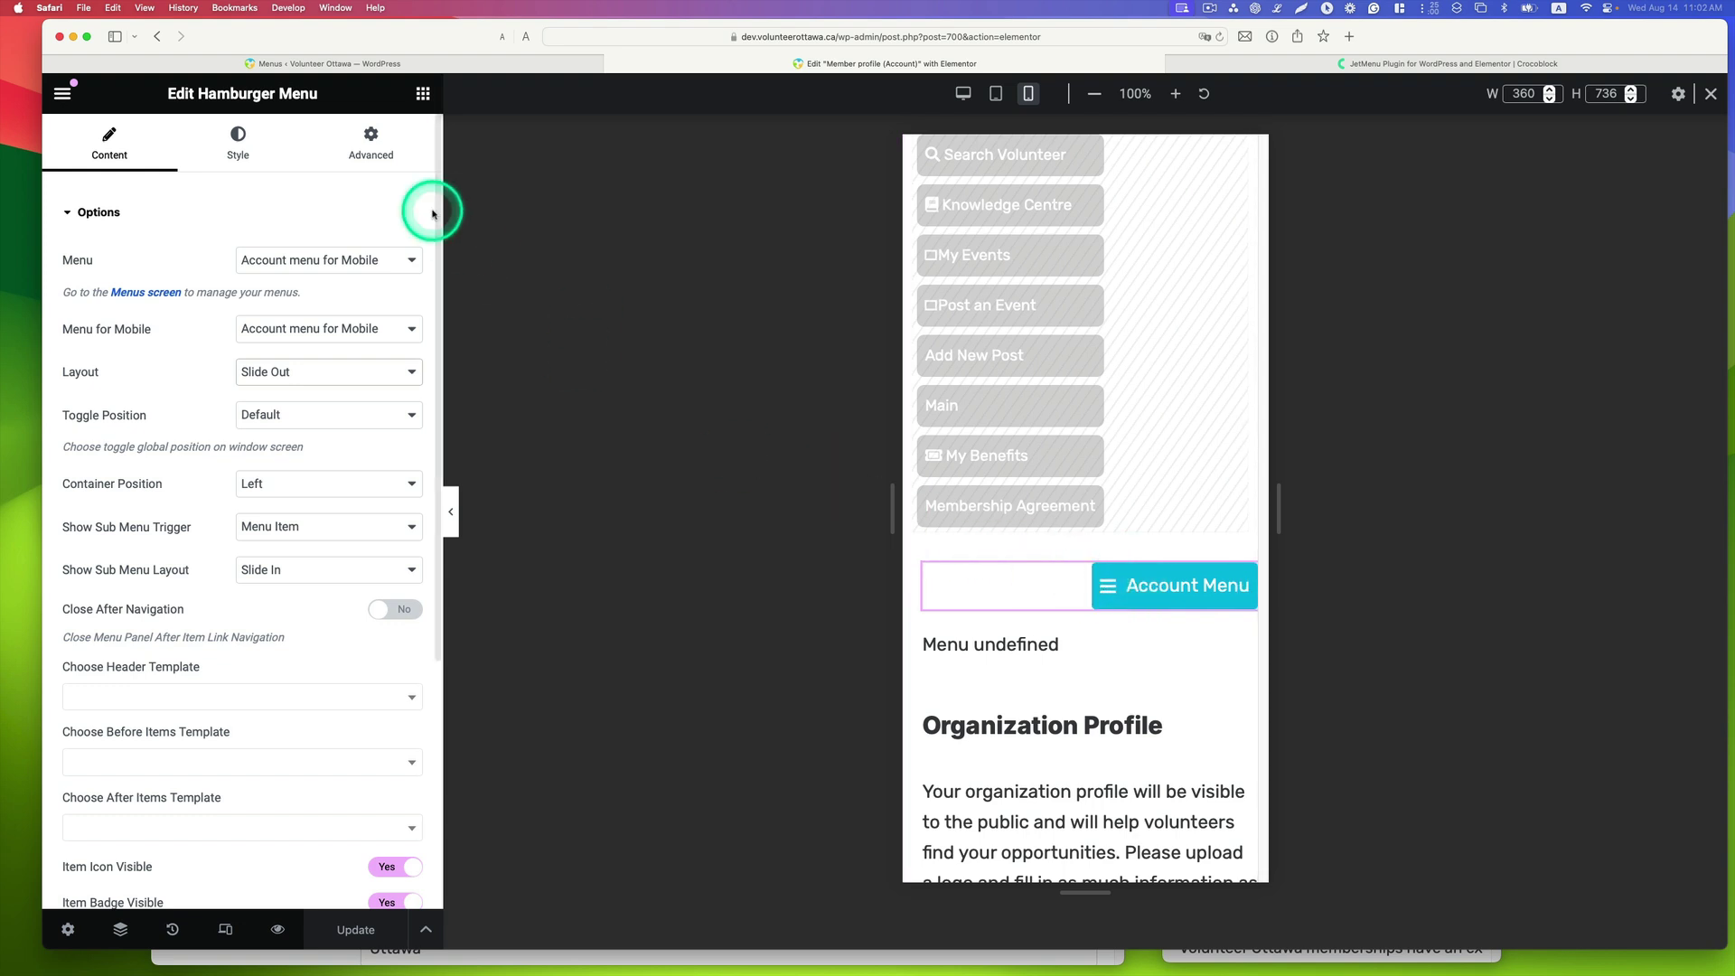
Review the hamburger widget's Style Toggle settings: 8 px padding and 4 px border radius
click(237, 142)
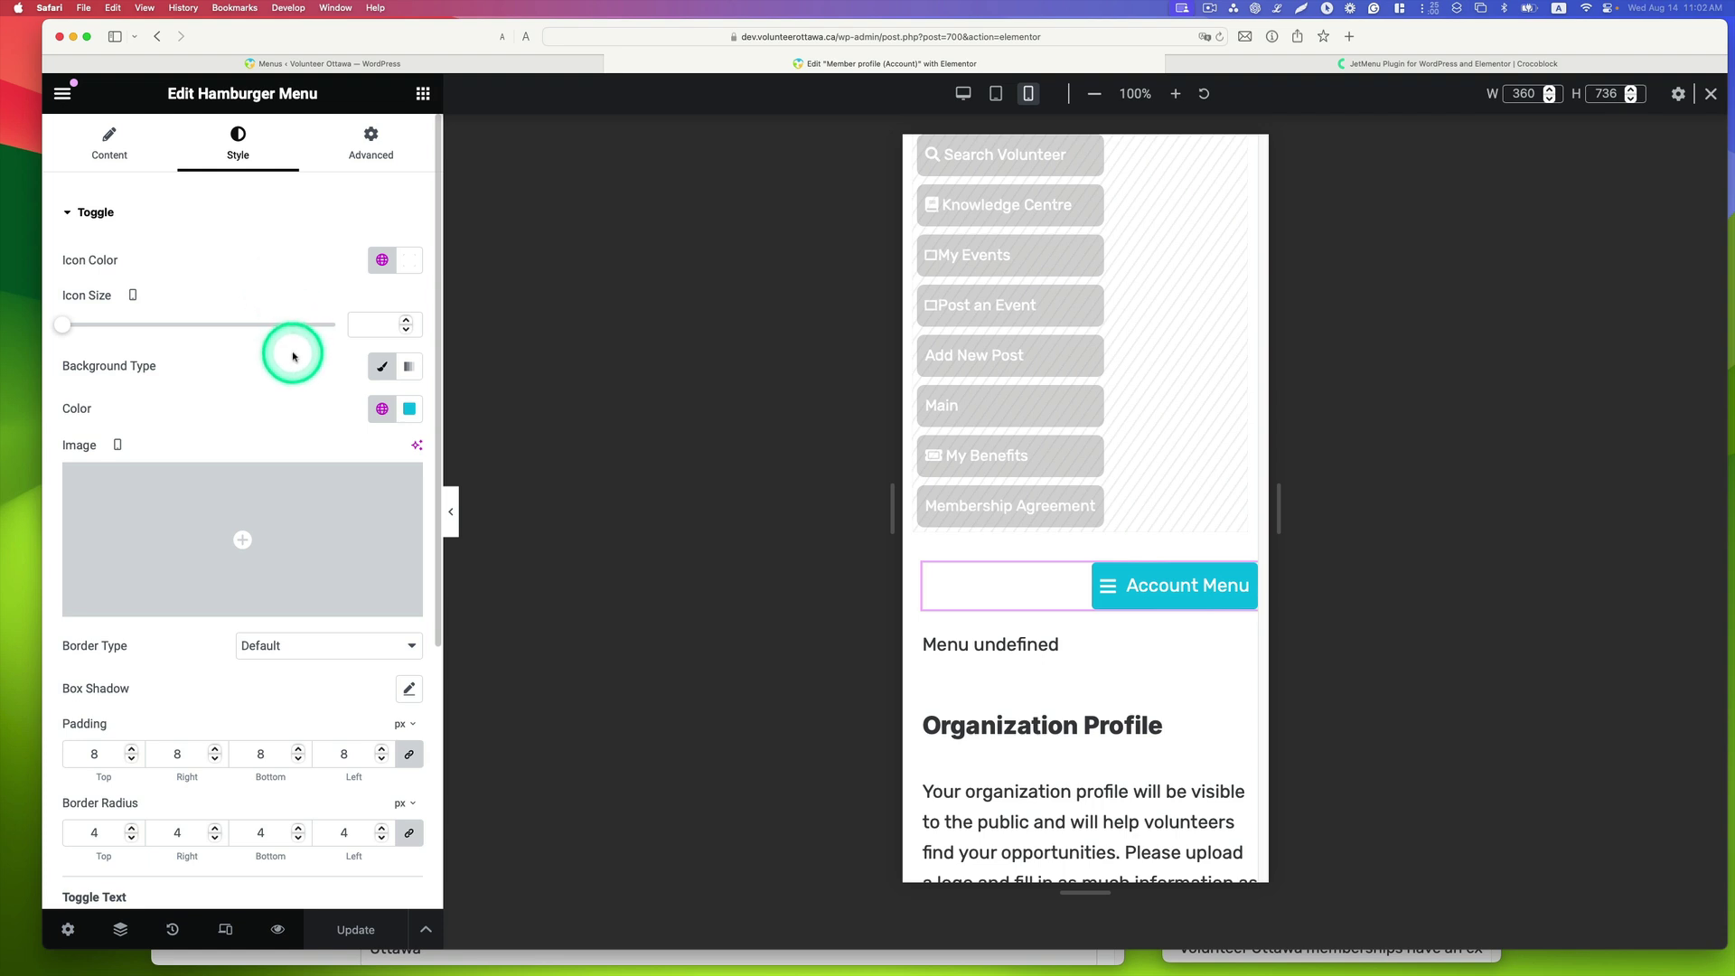
scroll(291, 348, down, 5)
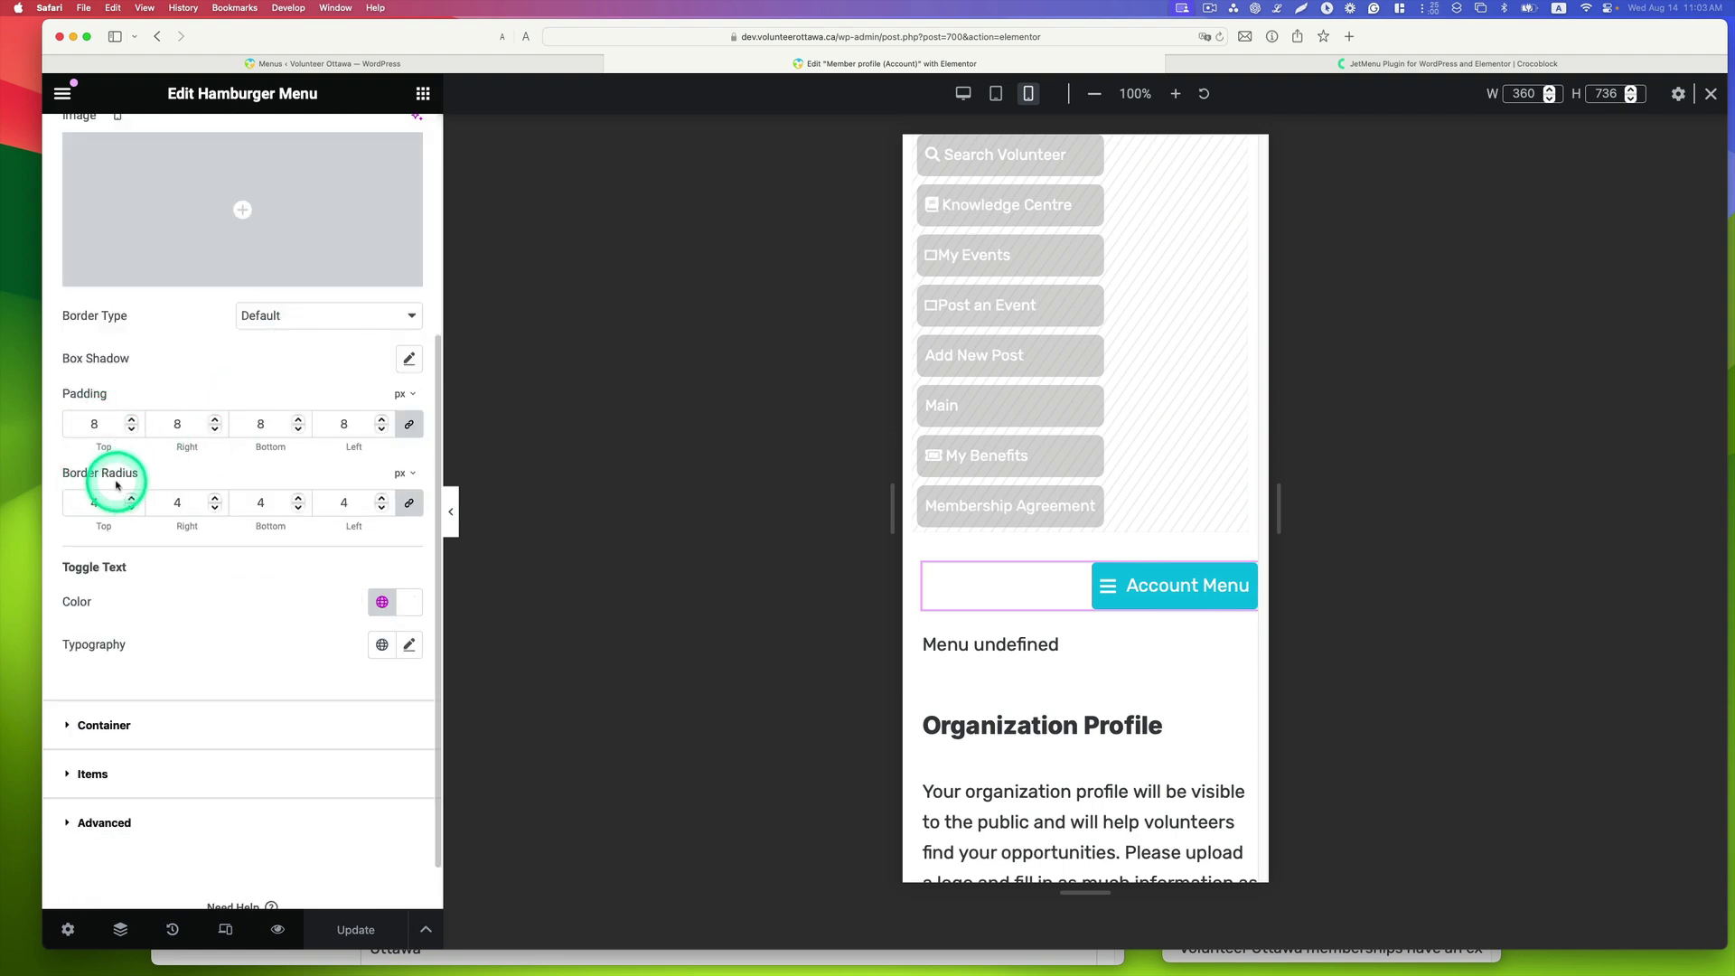
scroll(189, 470, down, 1)
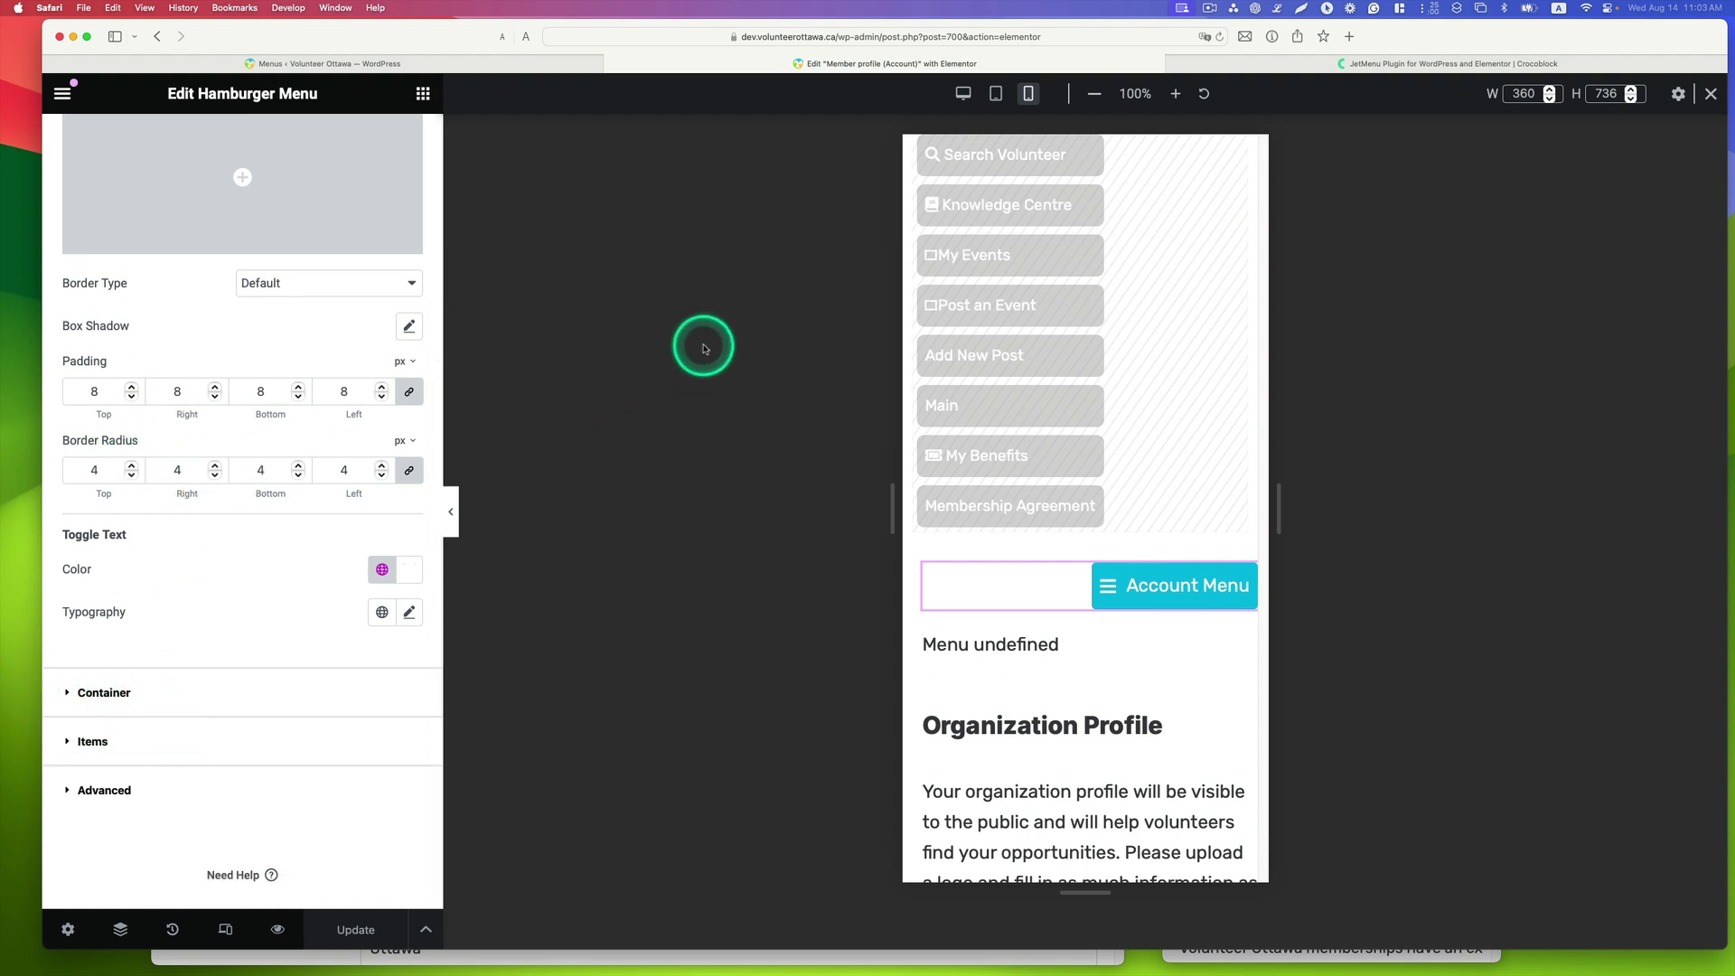
scroll(1106, 424, down, 1)
scroll(1106, 424, down, 2)
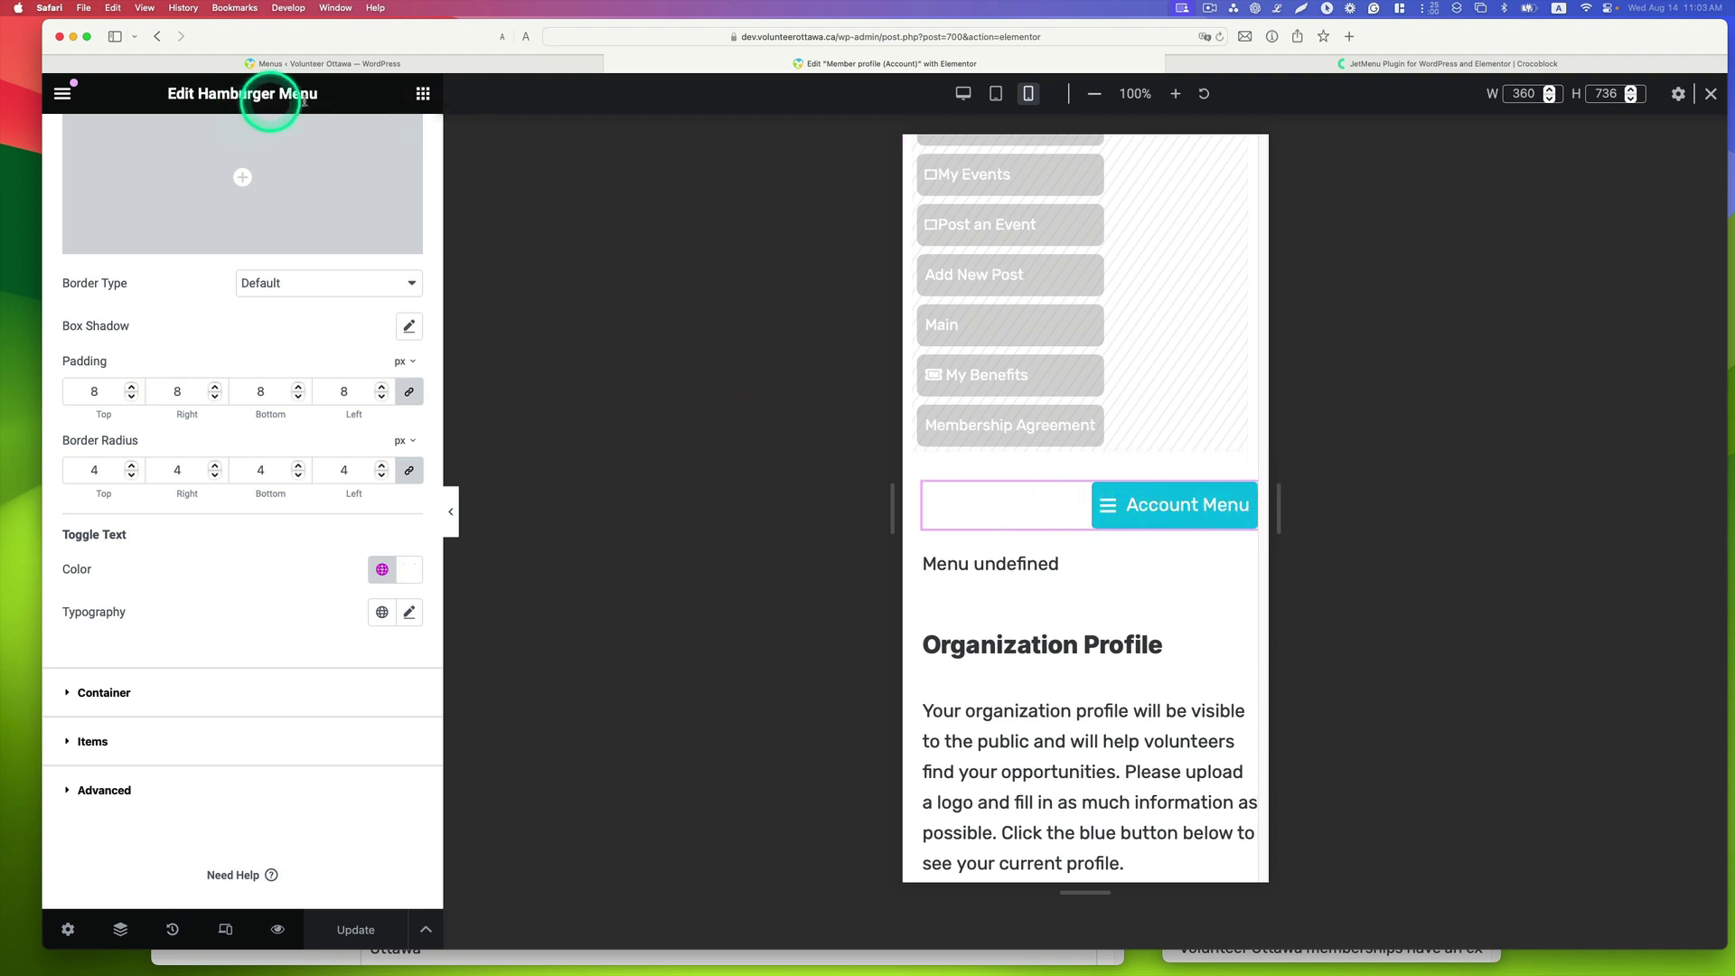
scroll(362, 219, up, 5)
Confirm Hide On Desktop under the hamburger's Advanced Responsive options, then select the vertical Profile Menu widget
click(371, 142)
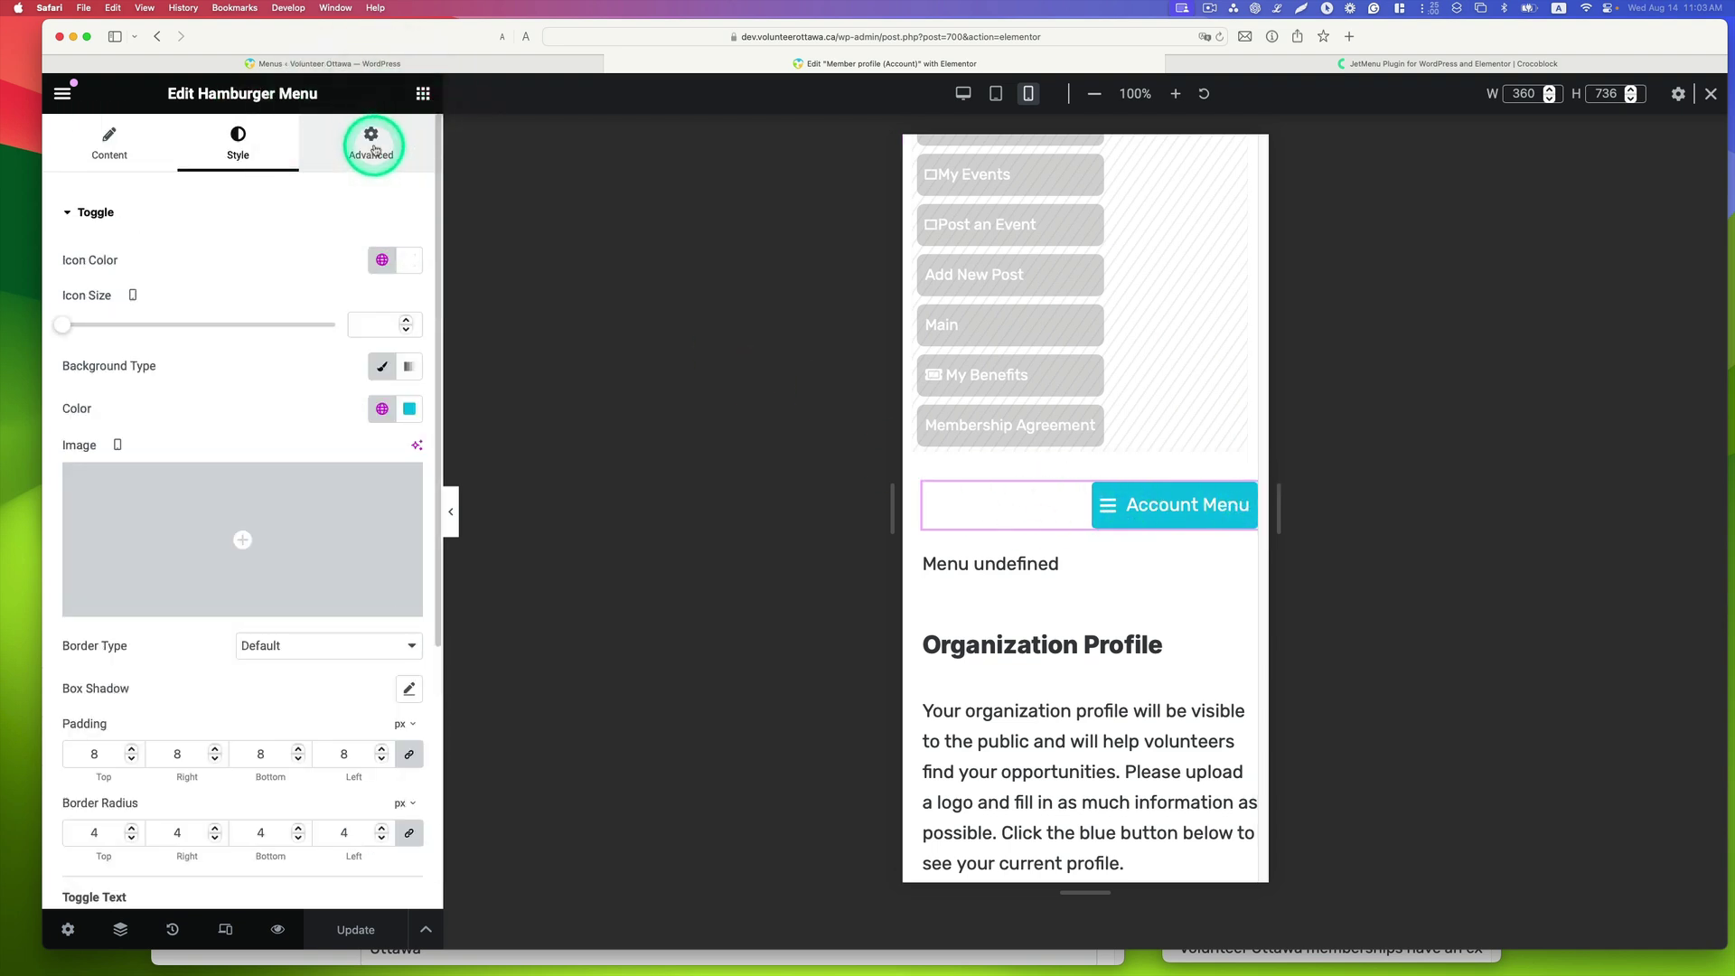
scroll(290, 398, down, 5)
click(93, 658)
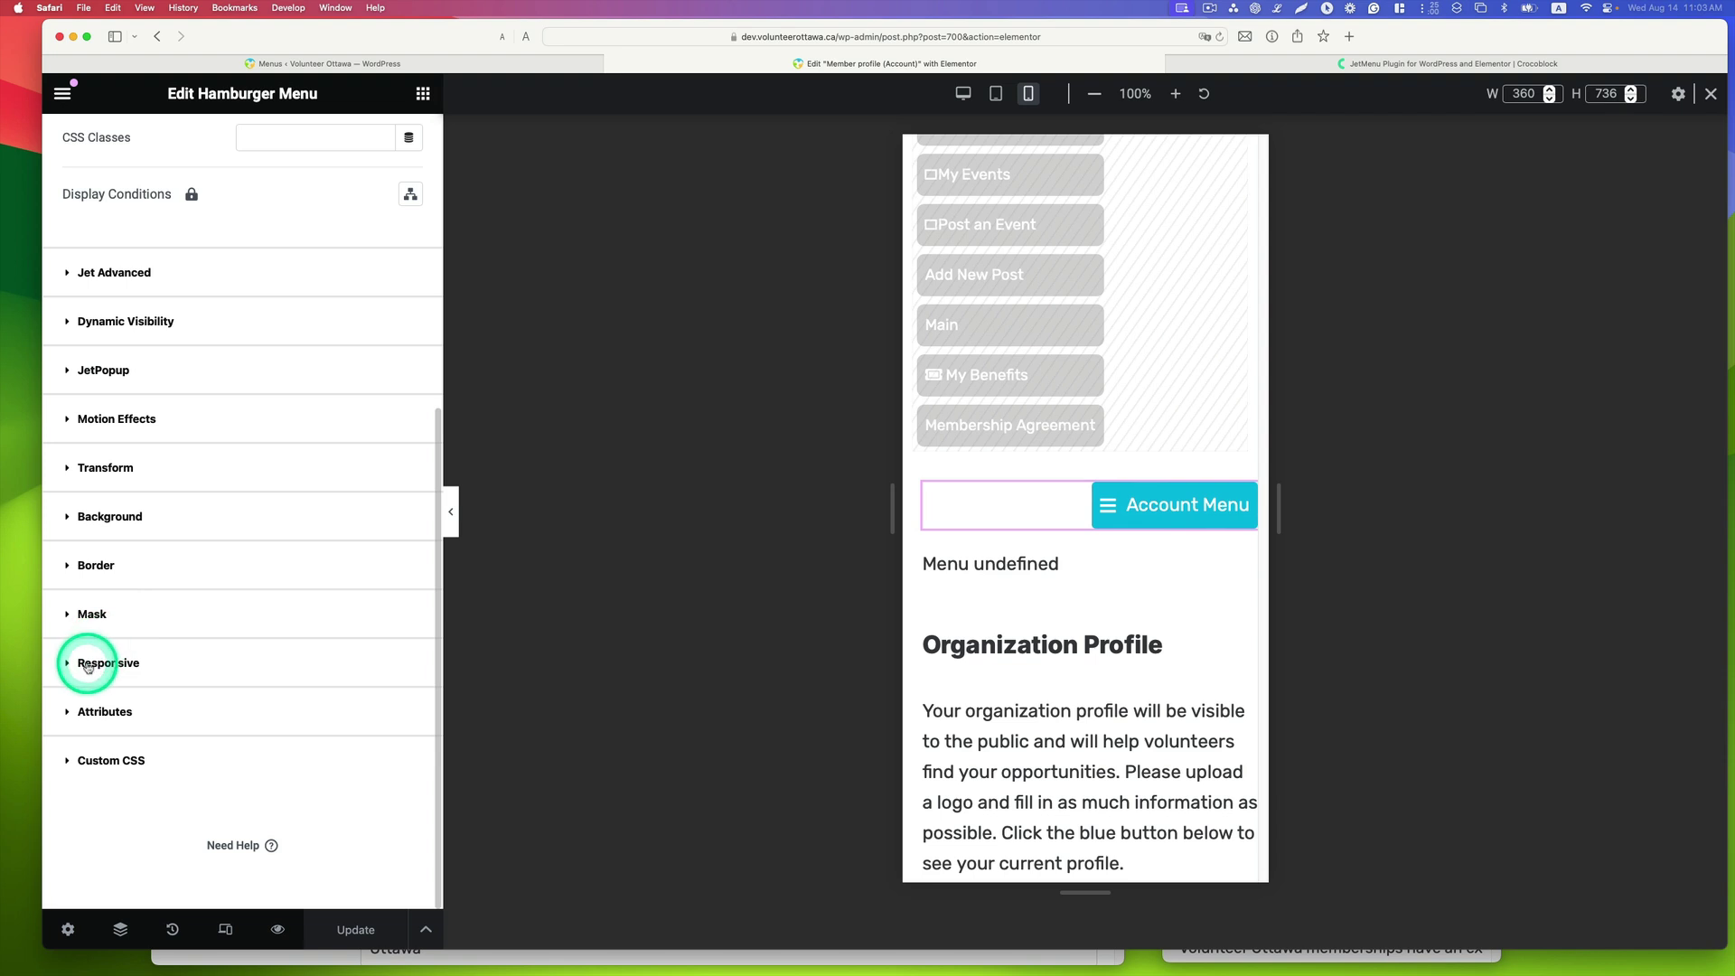
scroll(253, 614, down, 3)
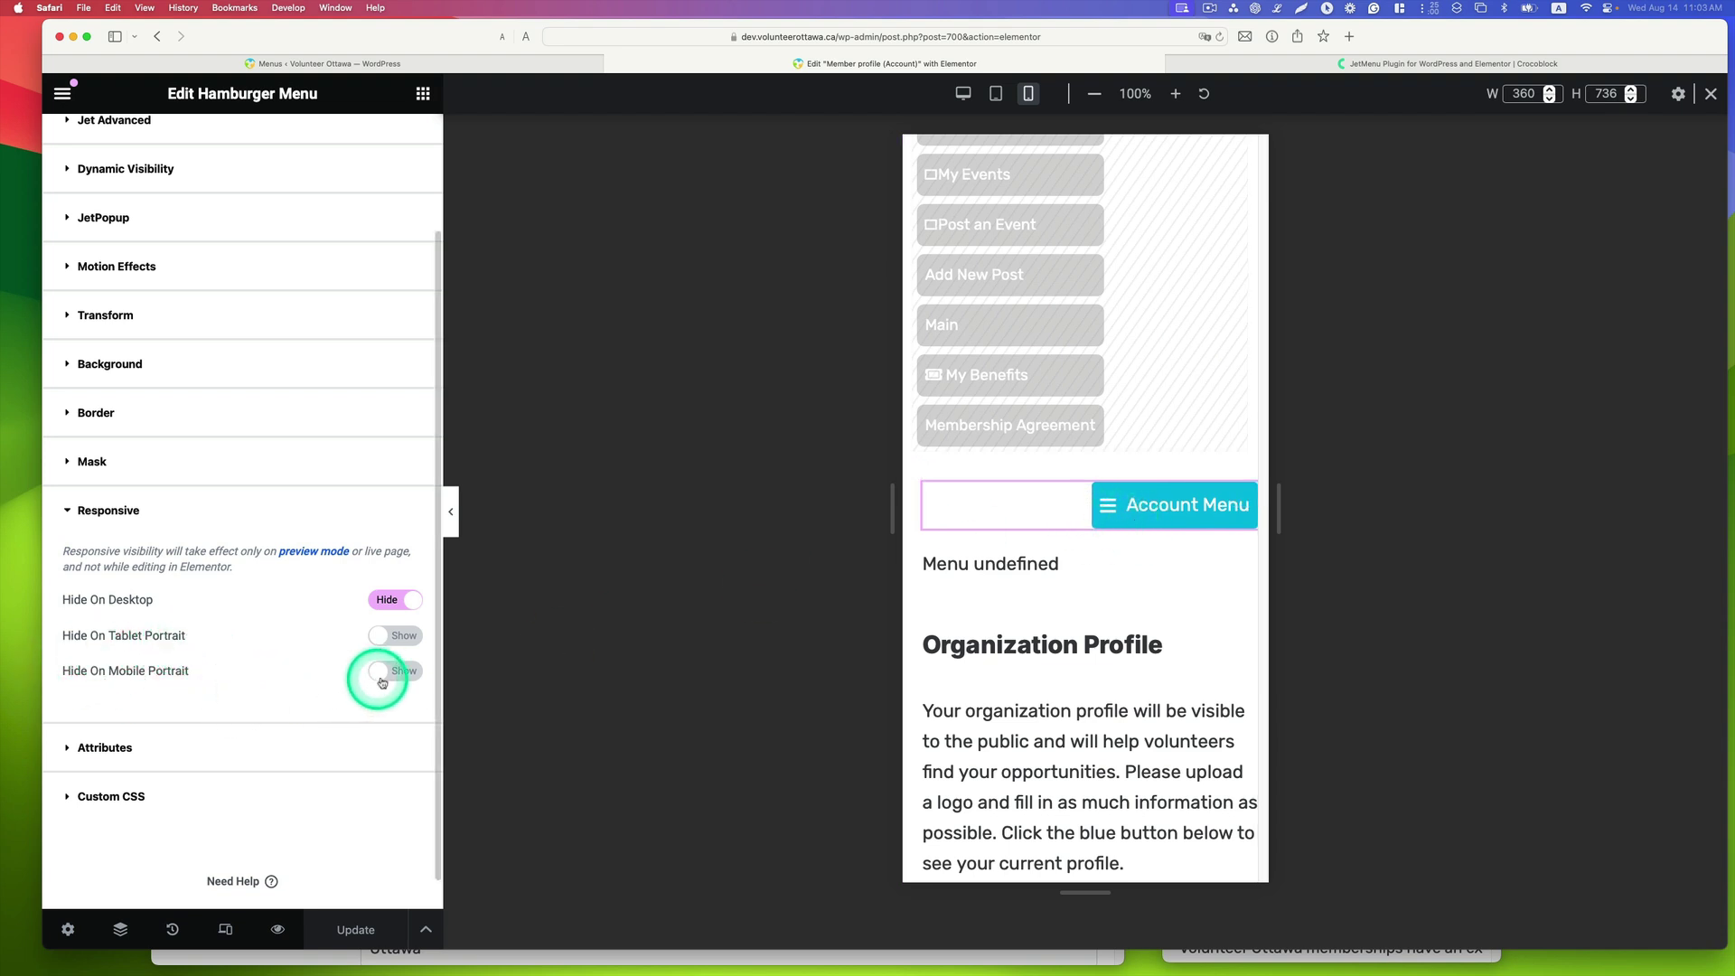
click(1039, 352)
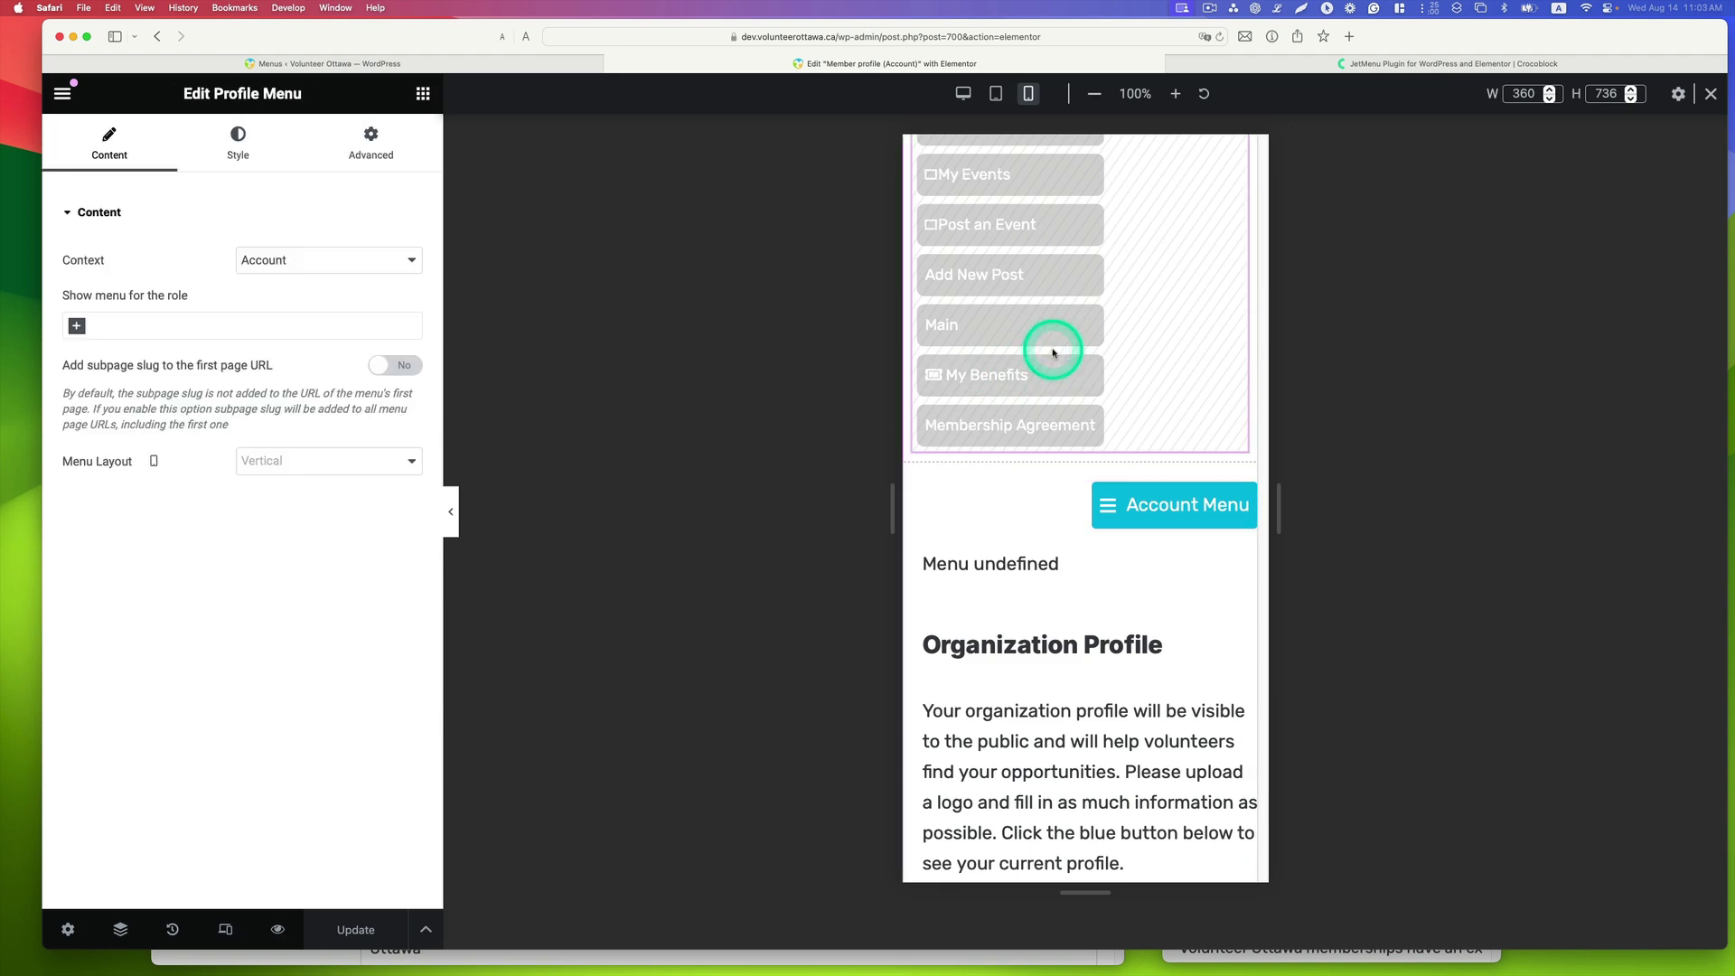
Preview at Desktop width and expand the profile menu's Advanced > Responsive visibility options
click(963, 93)
scroll(855, 424, up, 3)
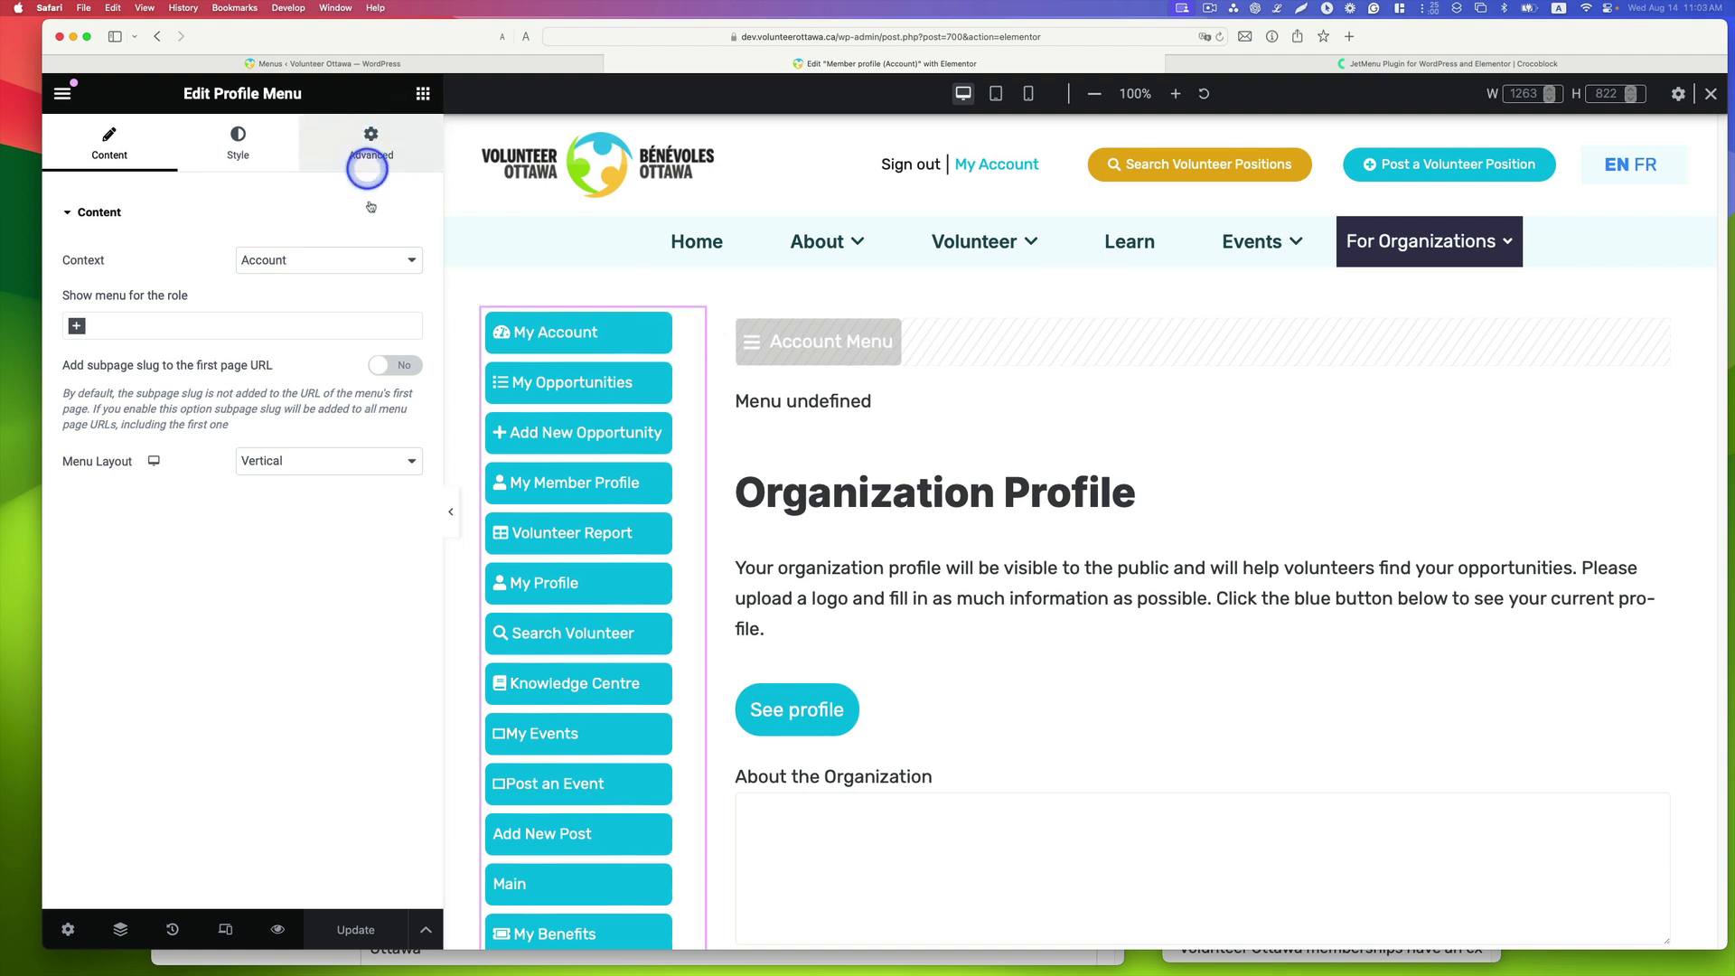
click(371, 150)
scroll(333, 533, down, 10)
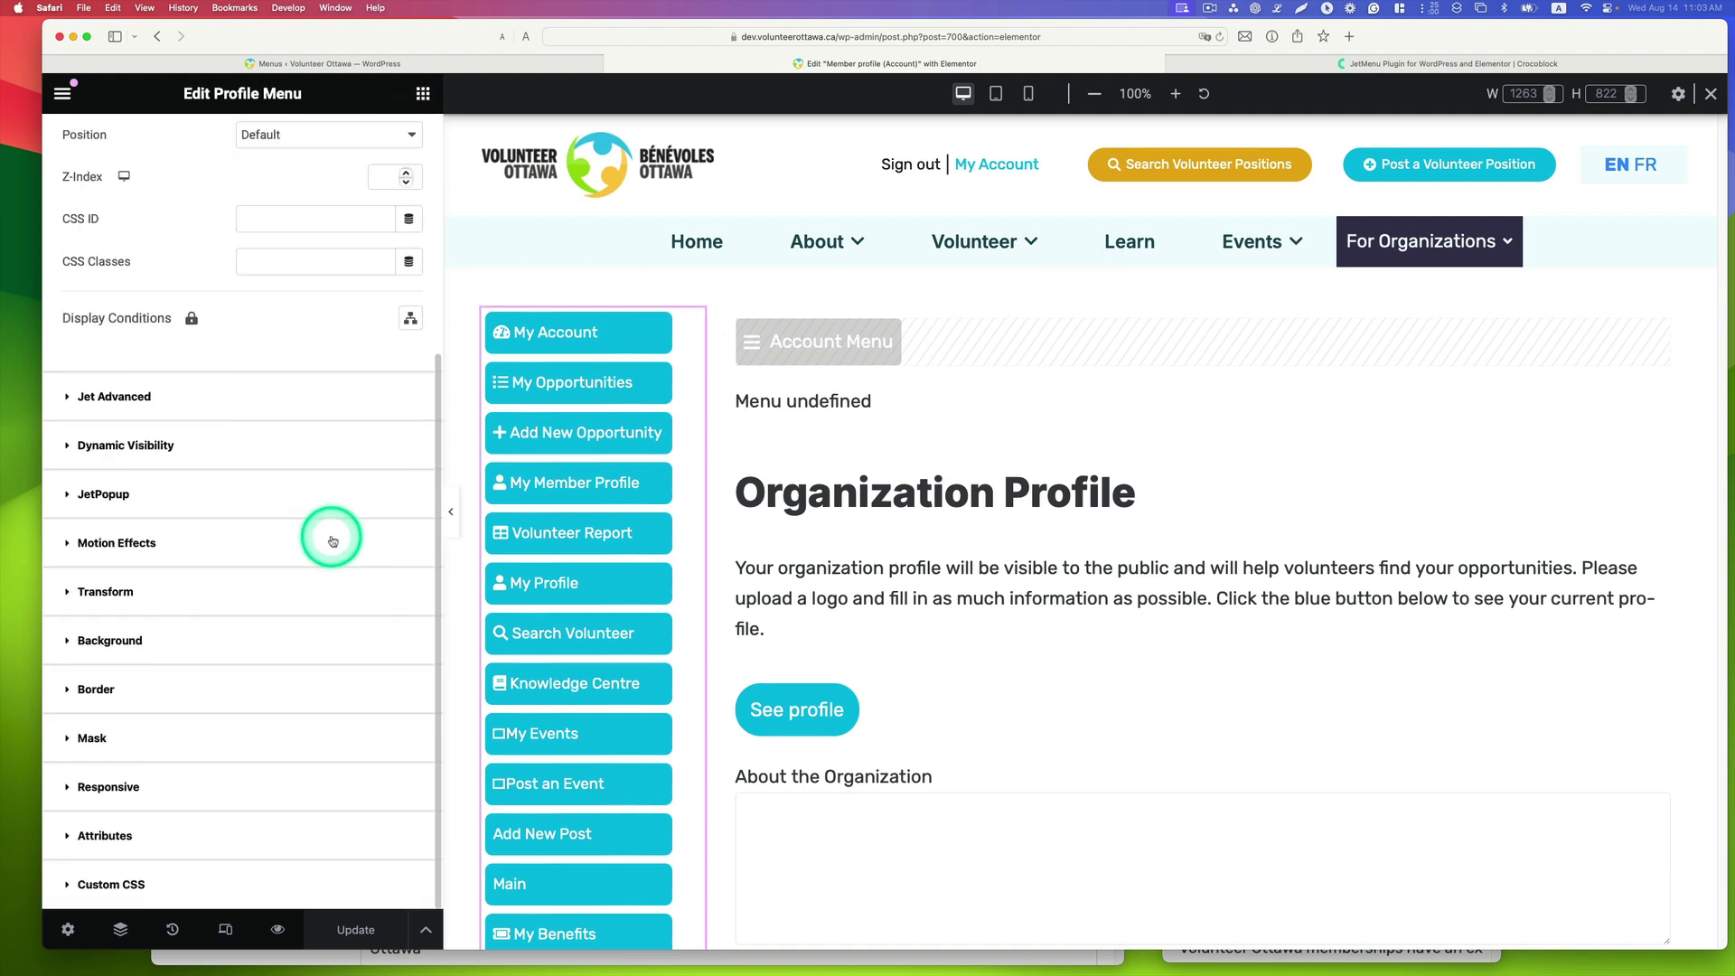
click(72, 788)
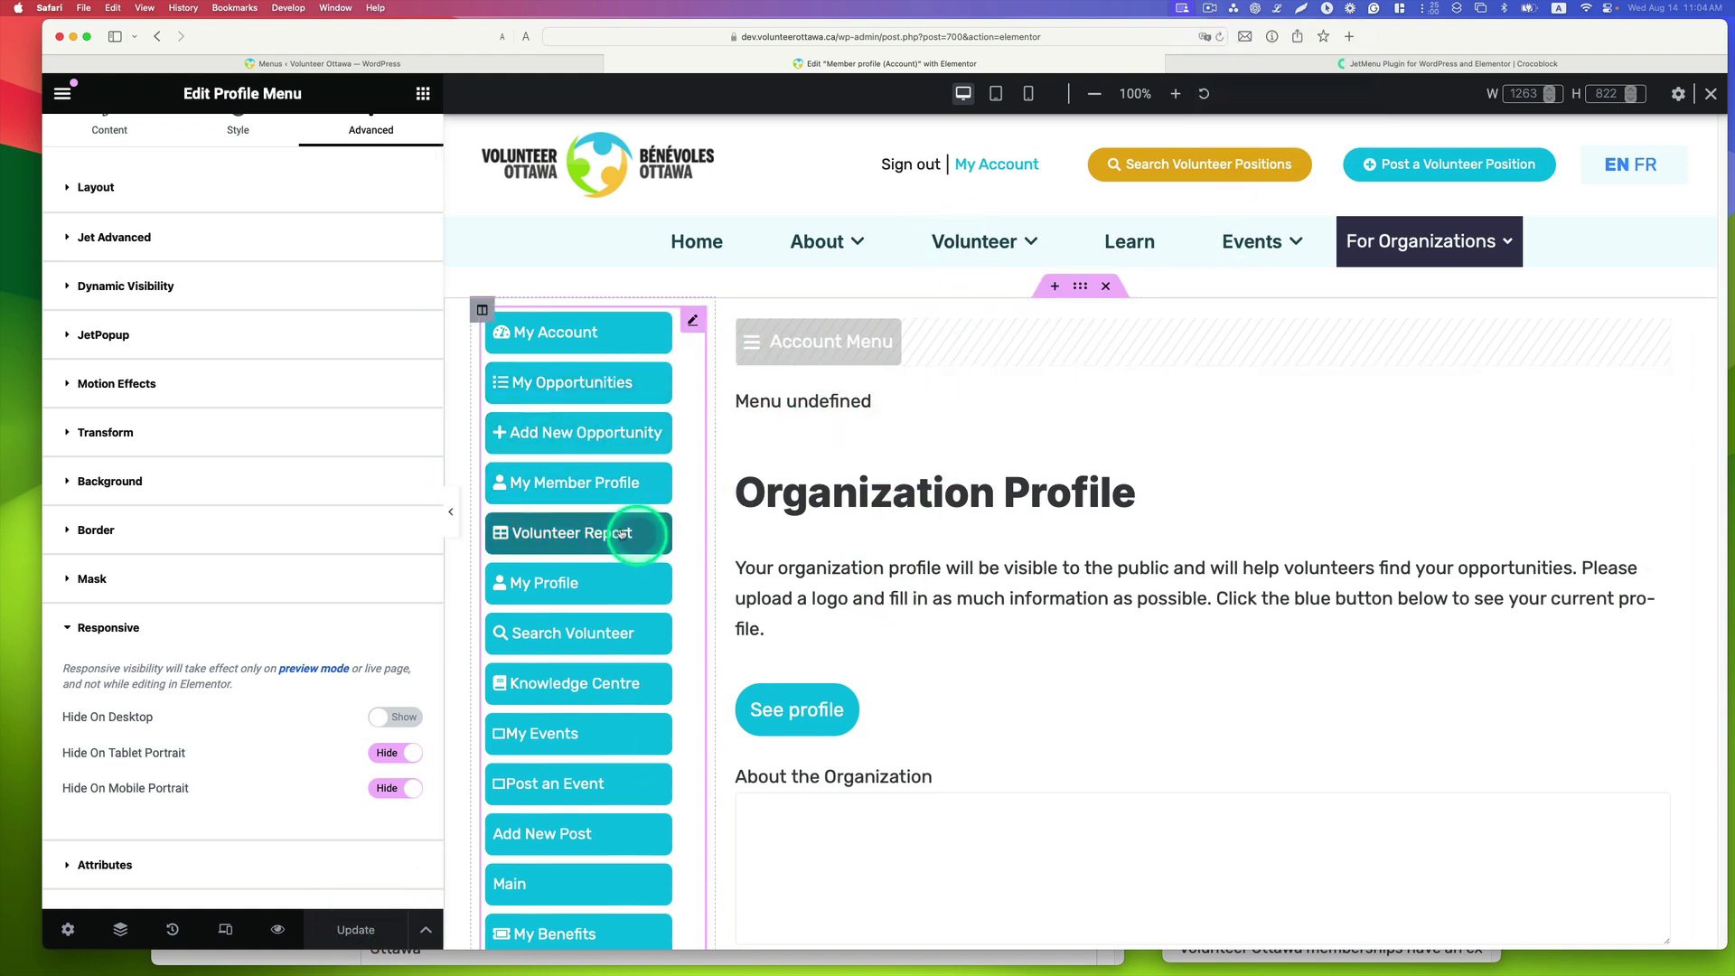
Copy the Account Menu hamburger widget, then open Members' Knowledge Centre from Saved Templates in Elementor
right_click(1143, 352)
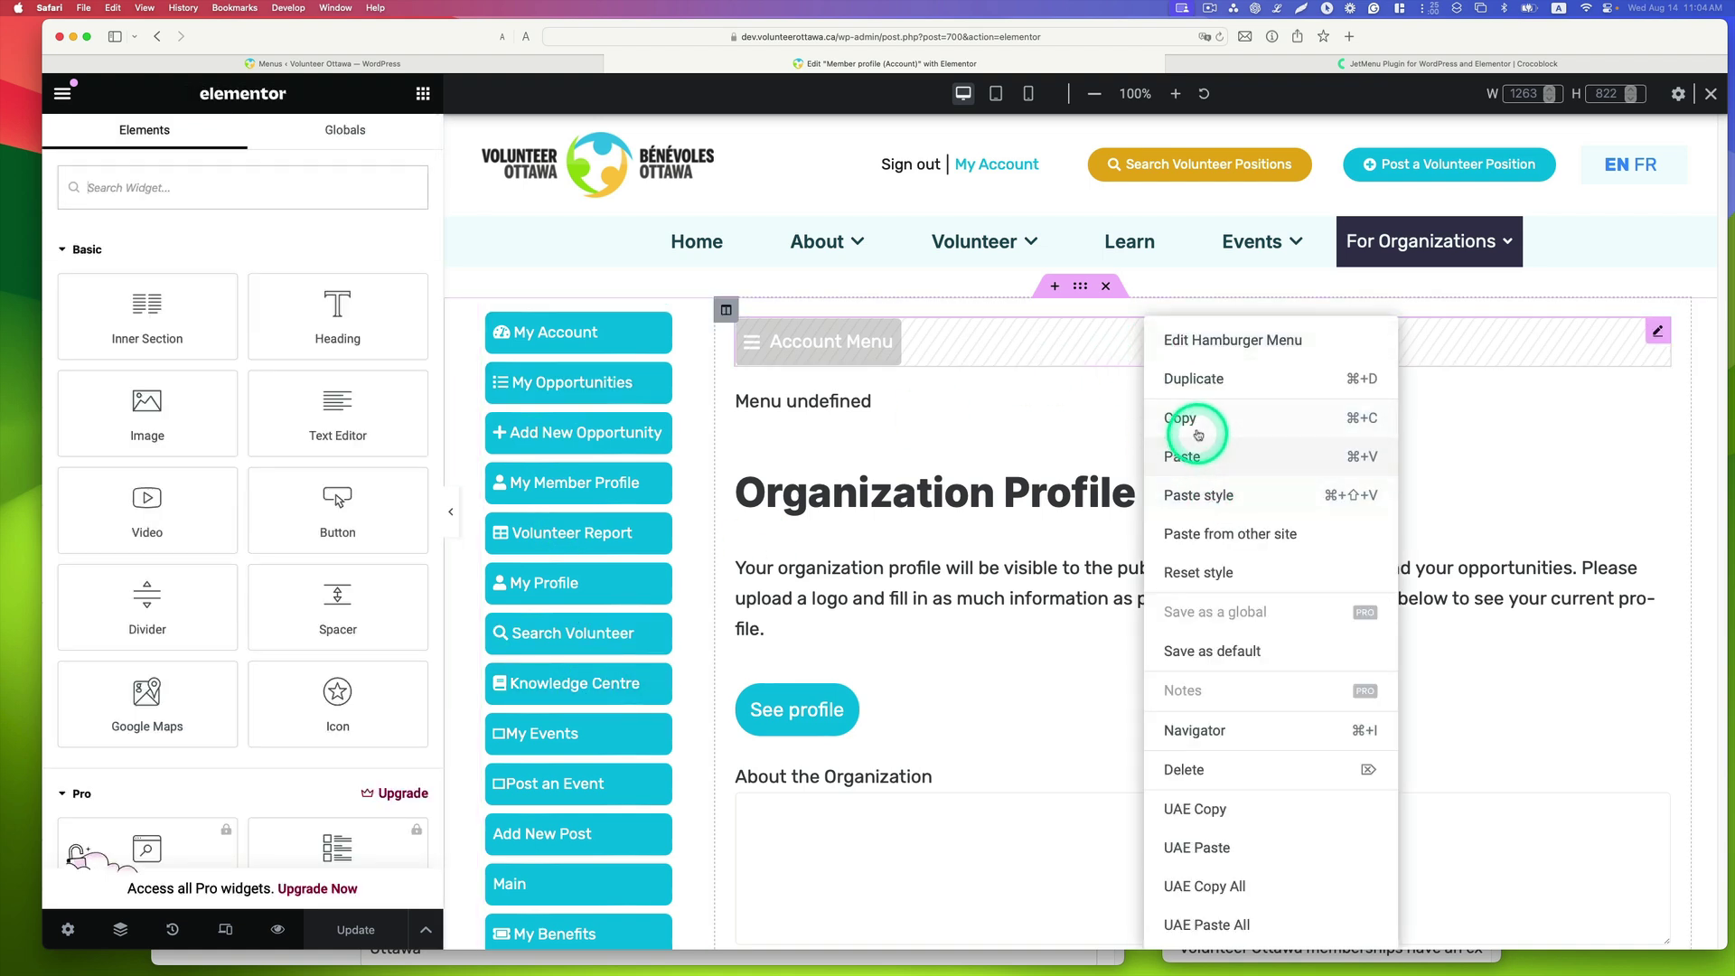
click(1189, 421)
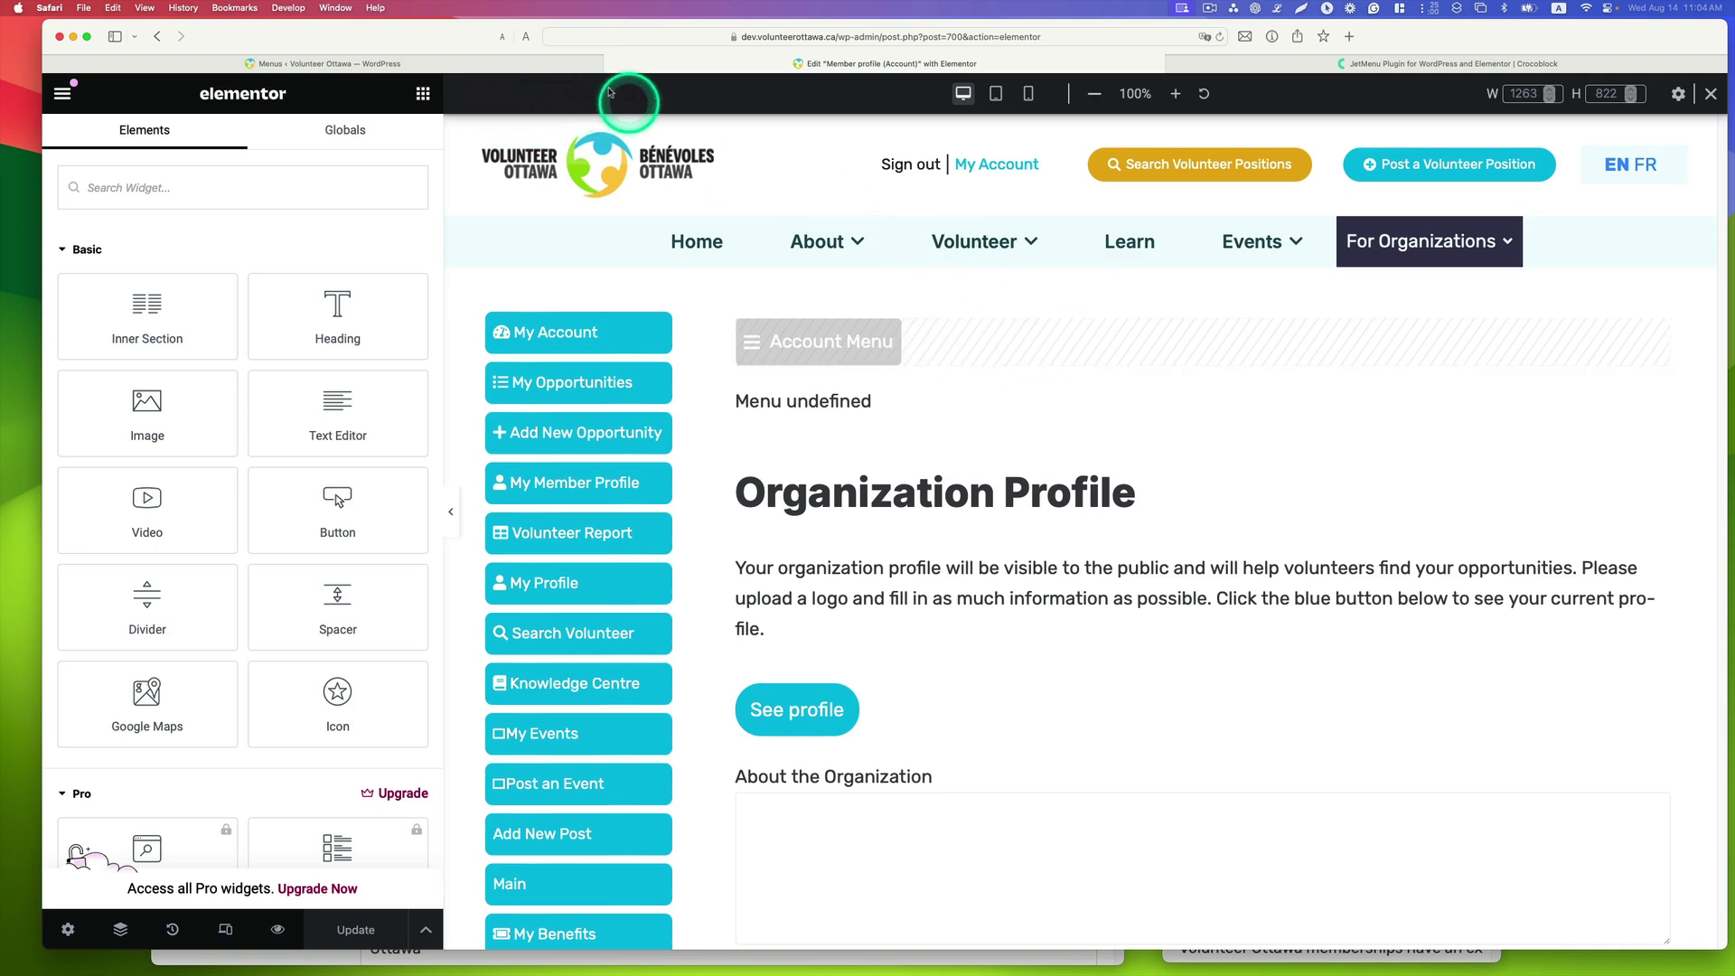
click(560, 69)
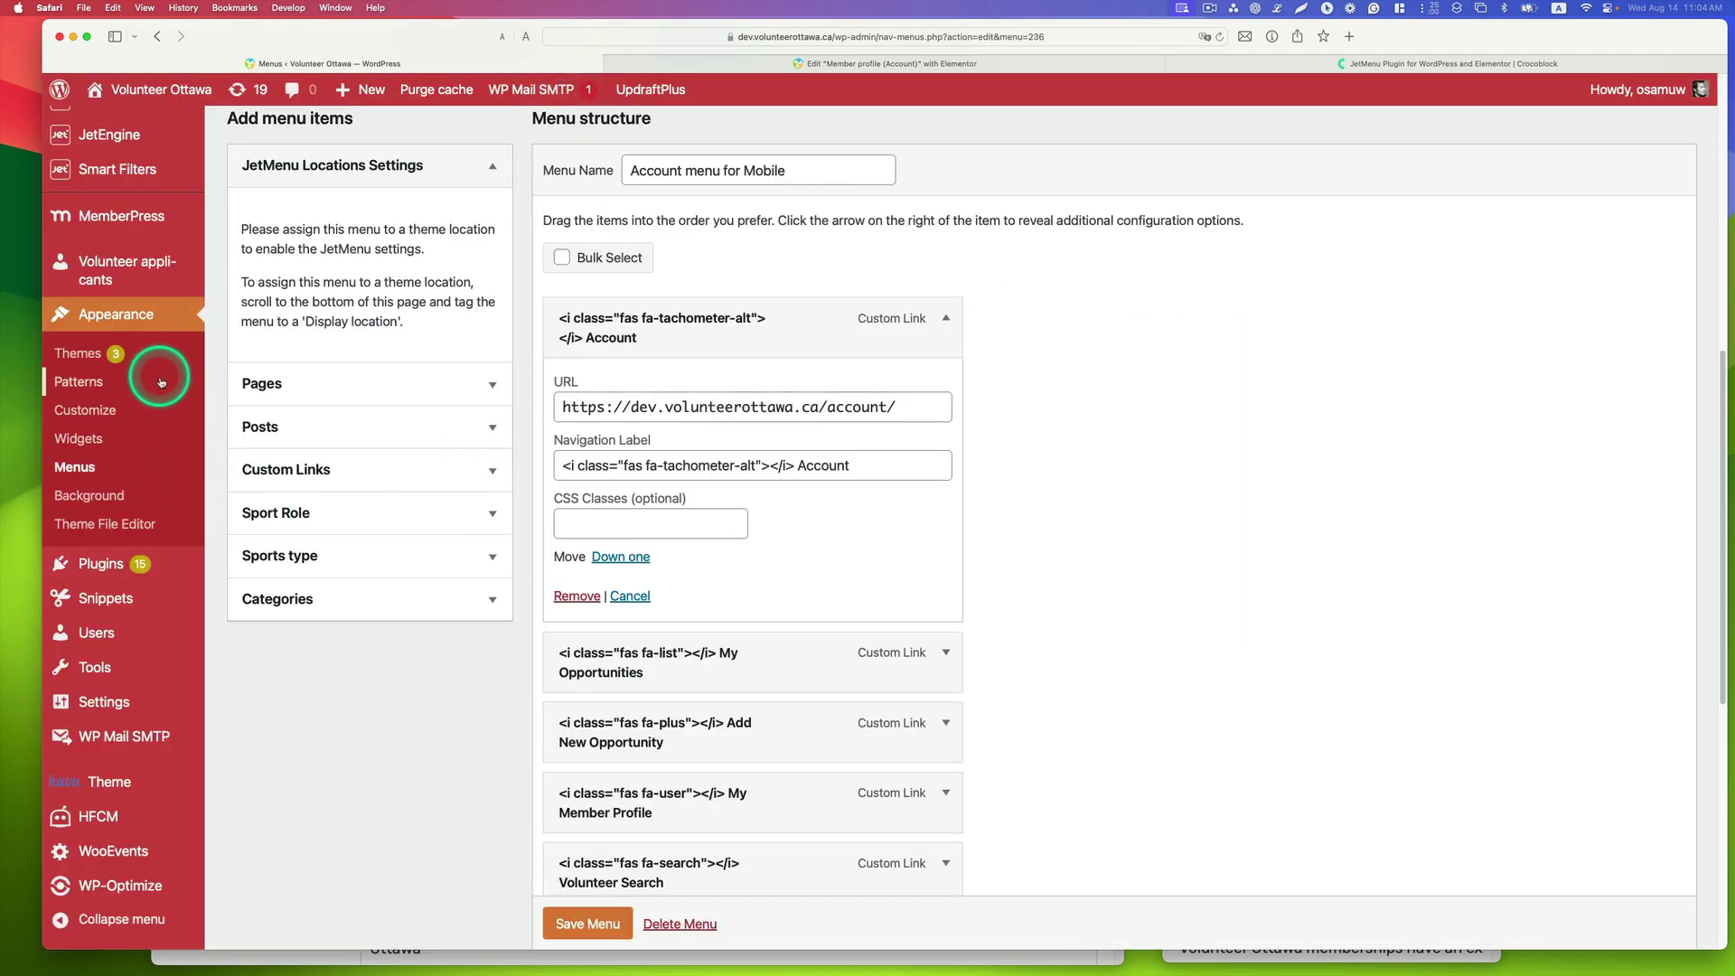
scroll(160, 391, up, 10)
click(252, 652)
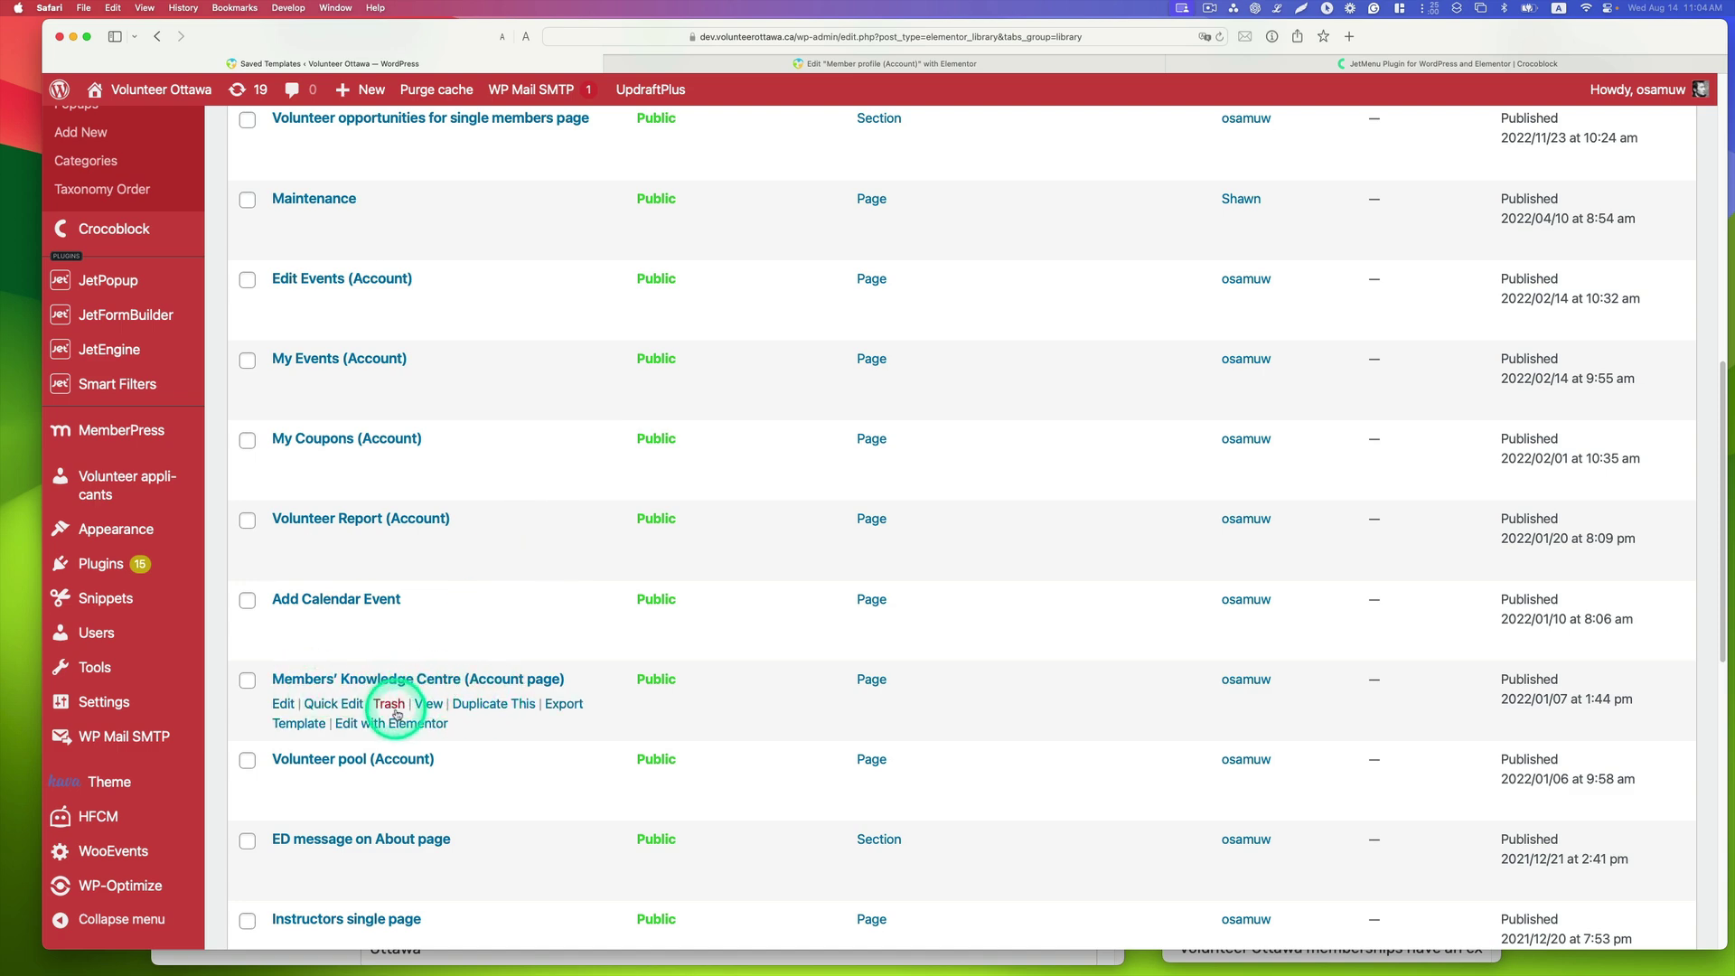
click(361, 723)
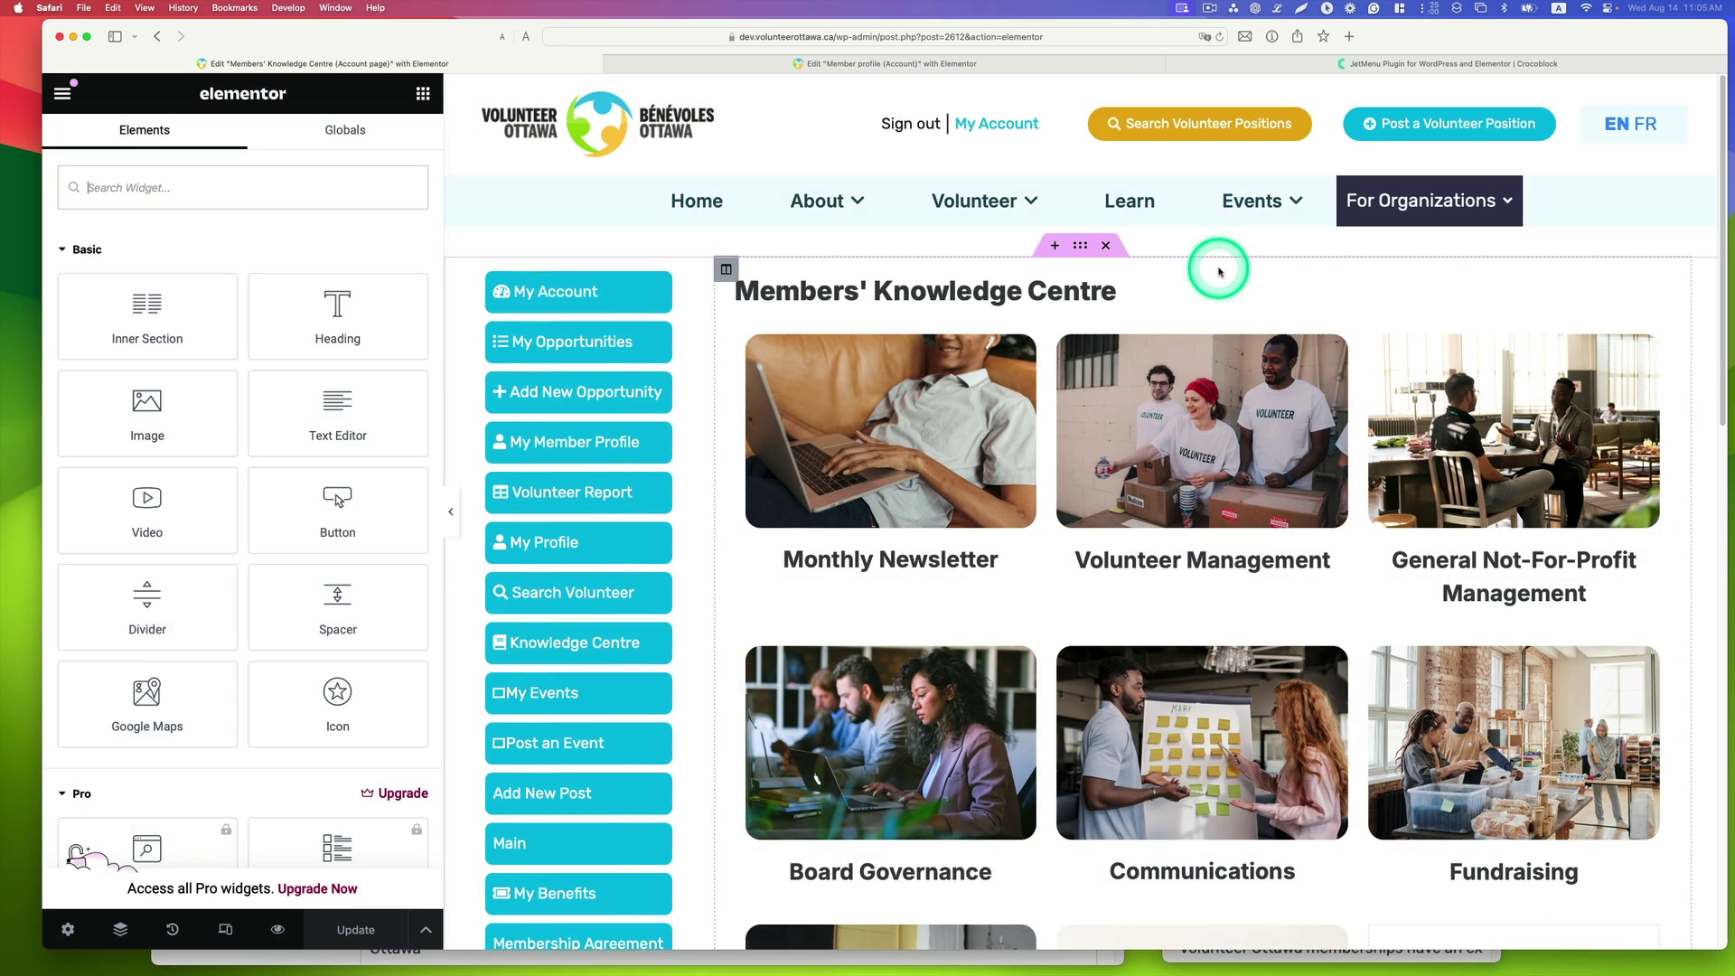
Paste the Account Menu hamburger widget into the column and move it above the heading
right_click(1212, 267)
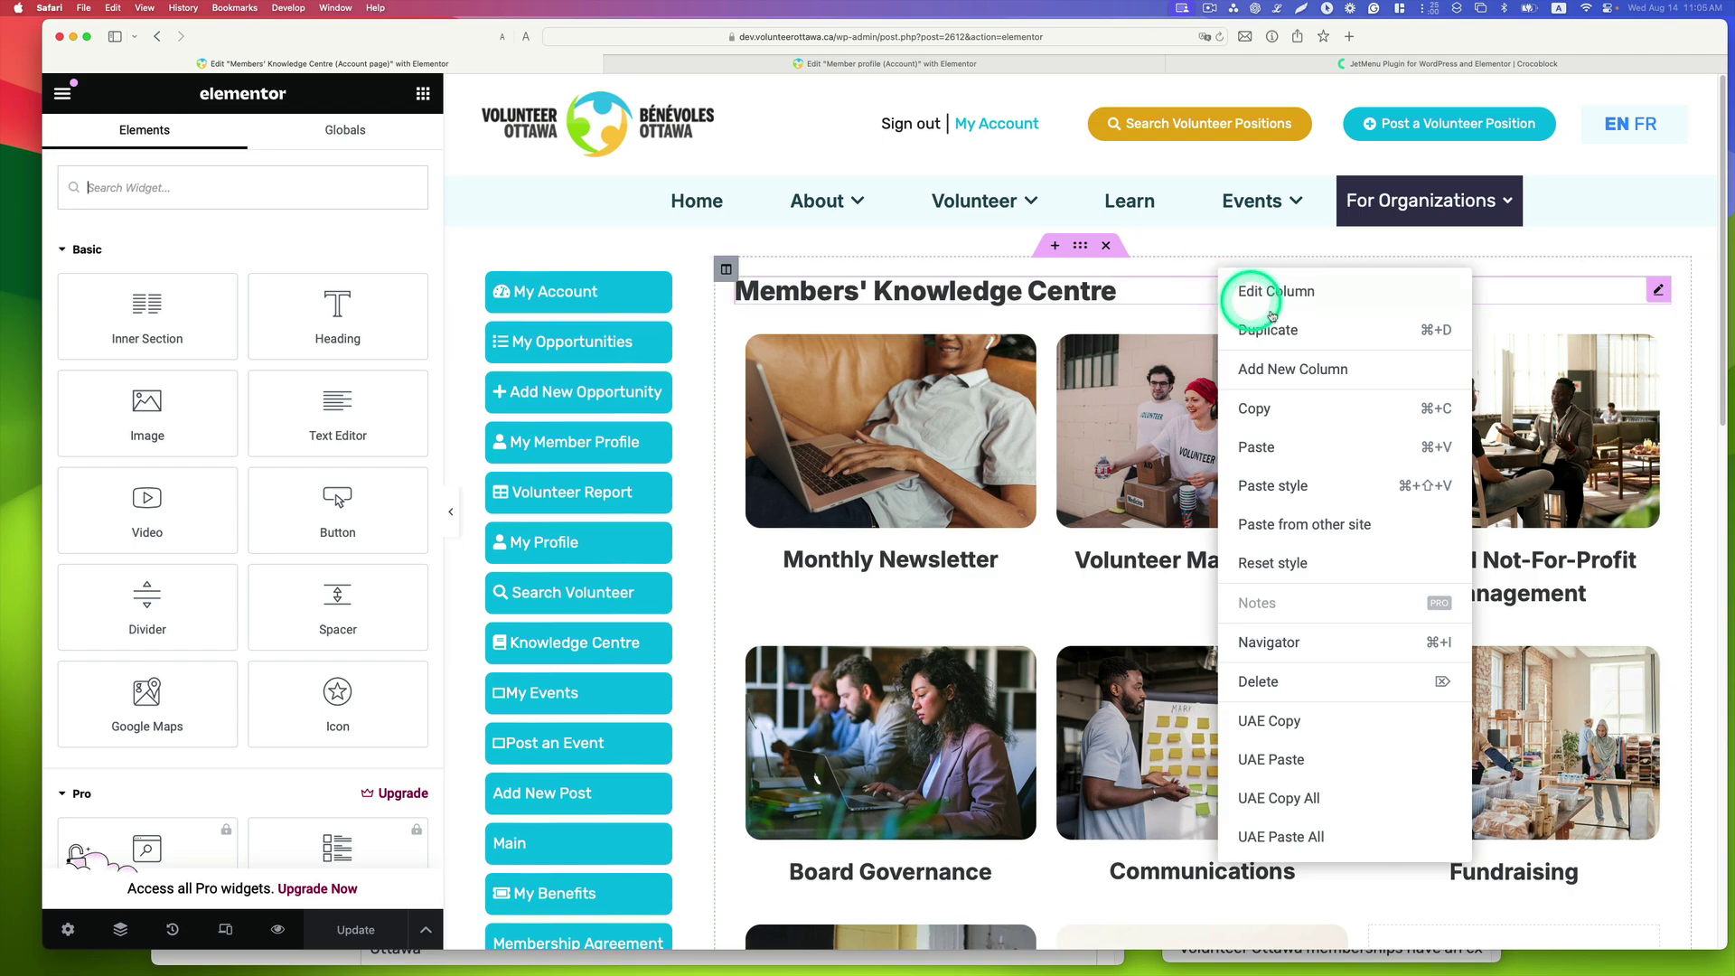
click(1304, 448)
scroll(1162, 476, down, 10)
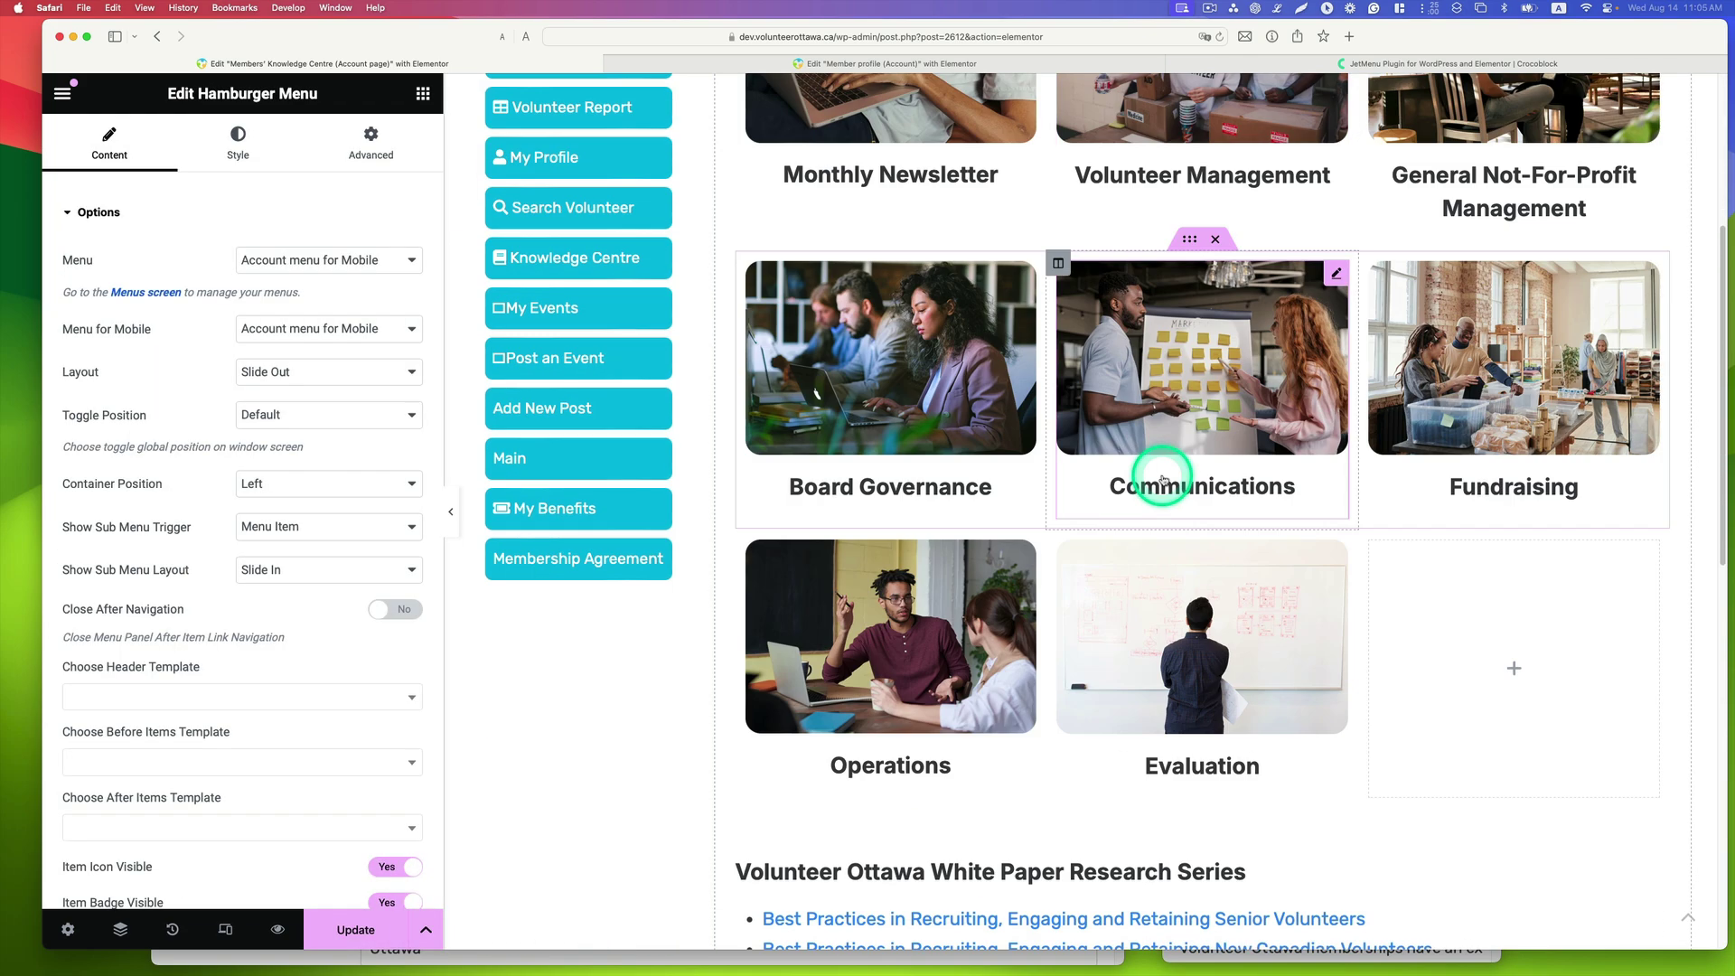
drag(930, 598, 897, 283)
scroll(930, 560, up, 7)
scroll(913, 542, up, 3)
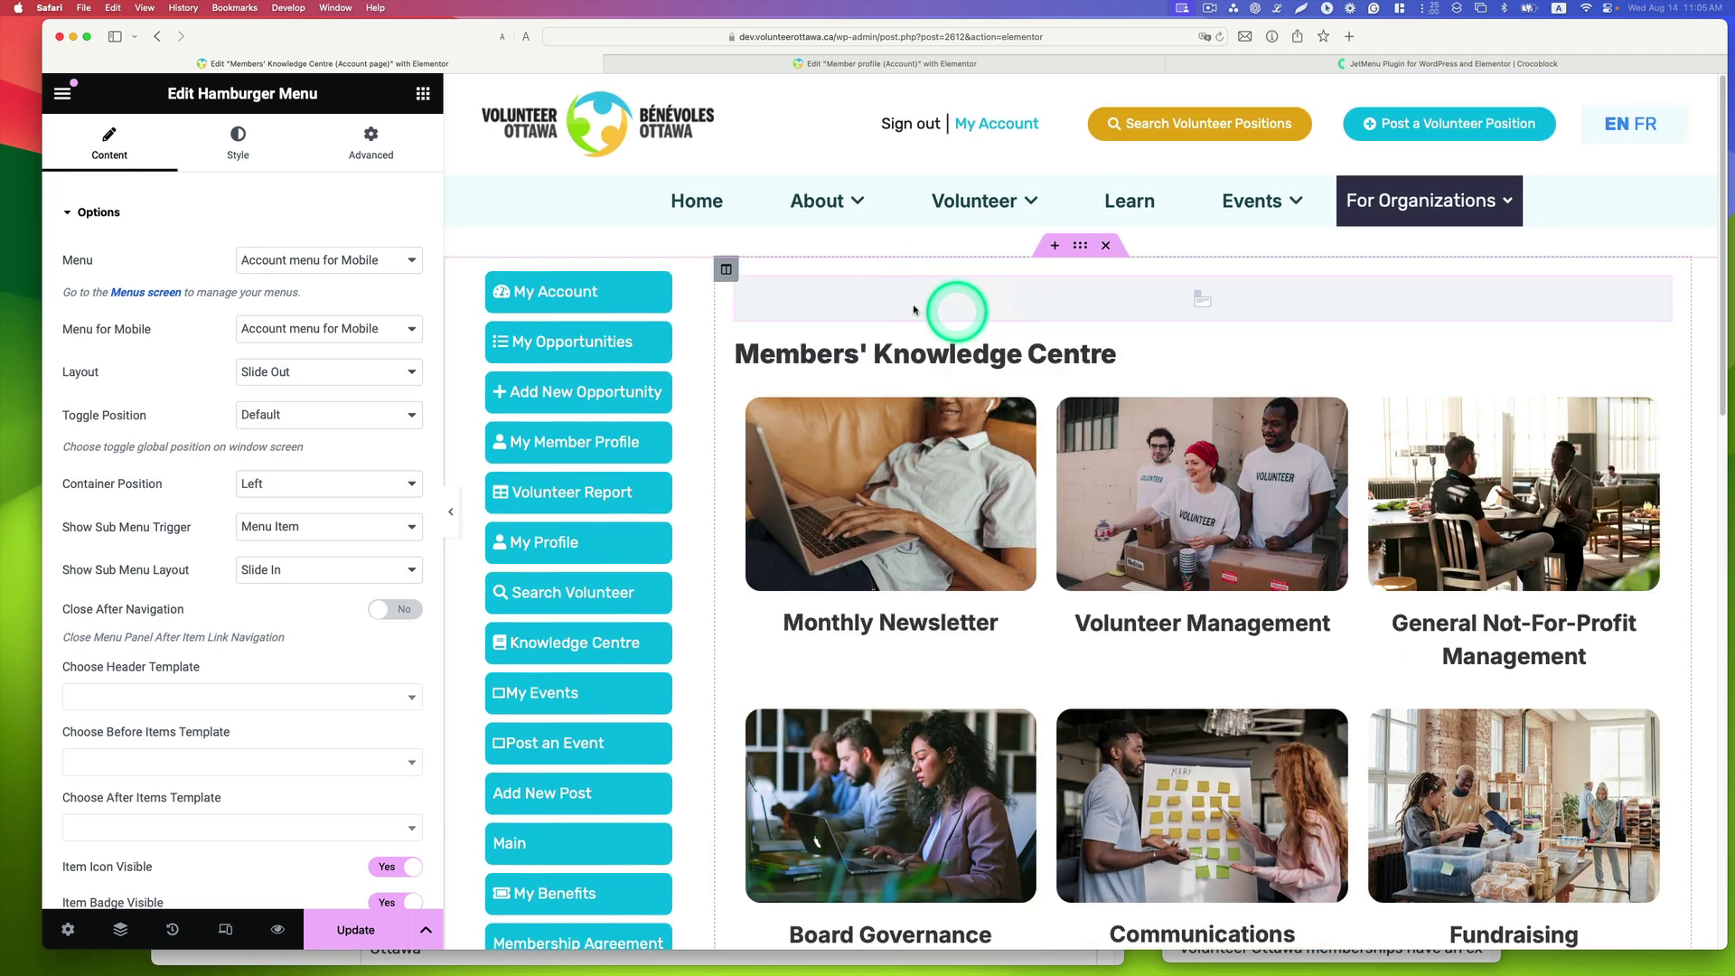
Hide the vertical profile menu on tablet and mobile portrait, then update the page
click(693, 282)
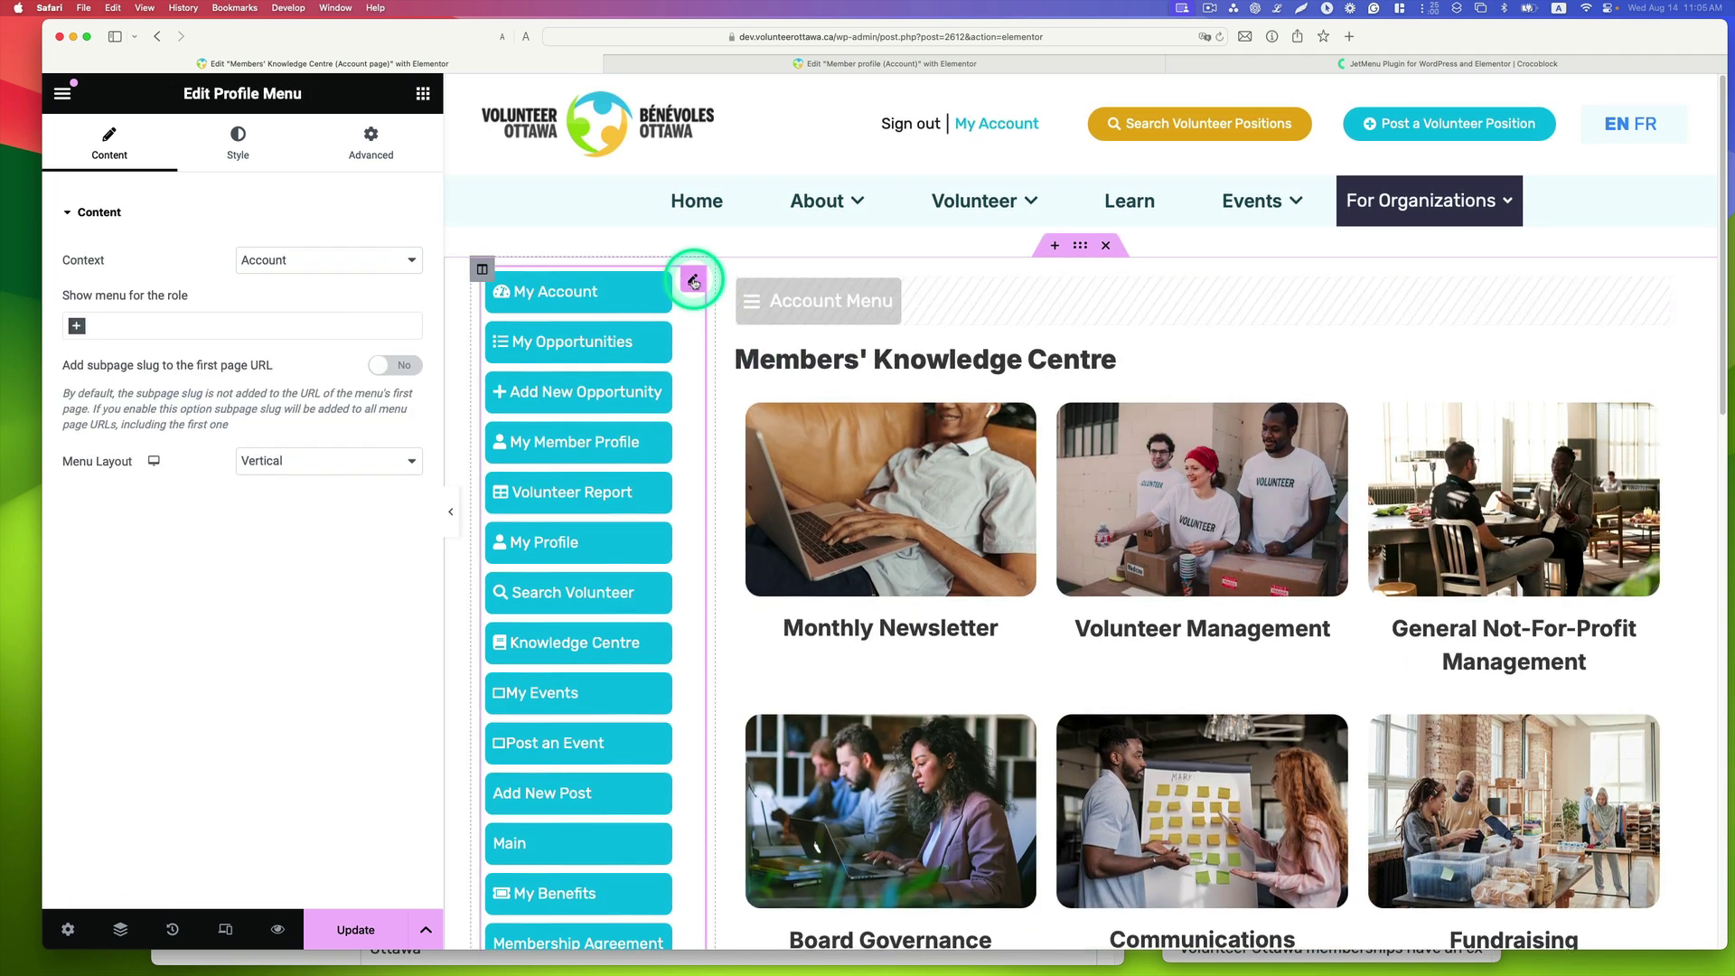
click(291, 113)
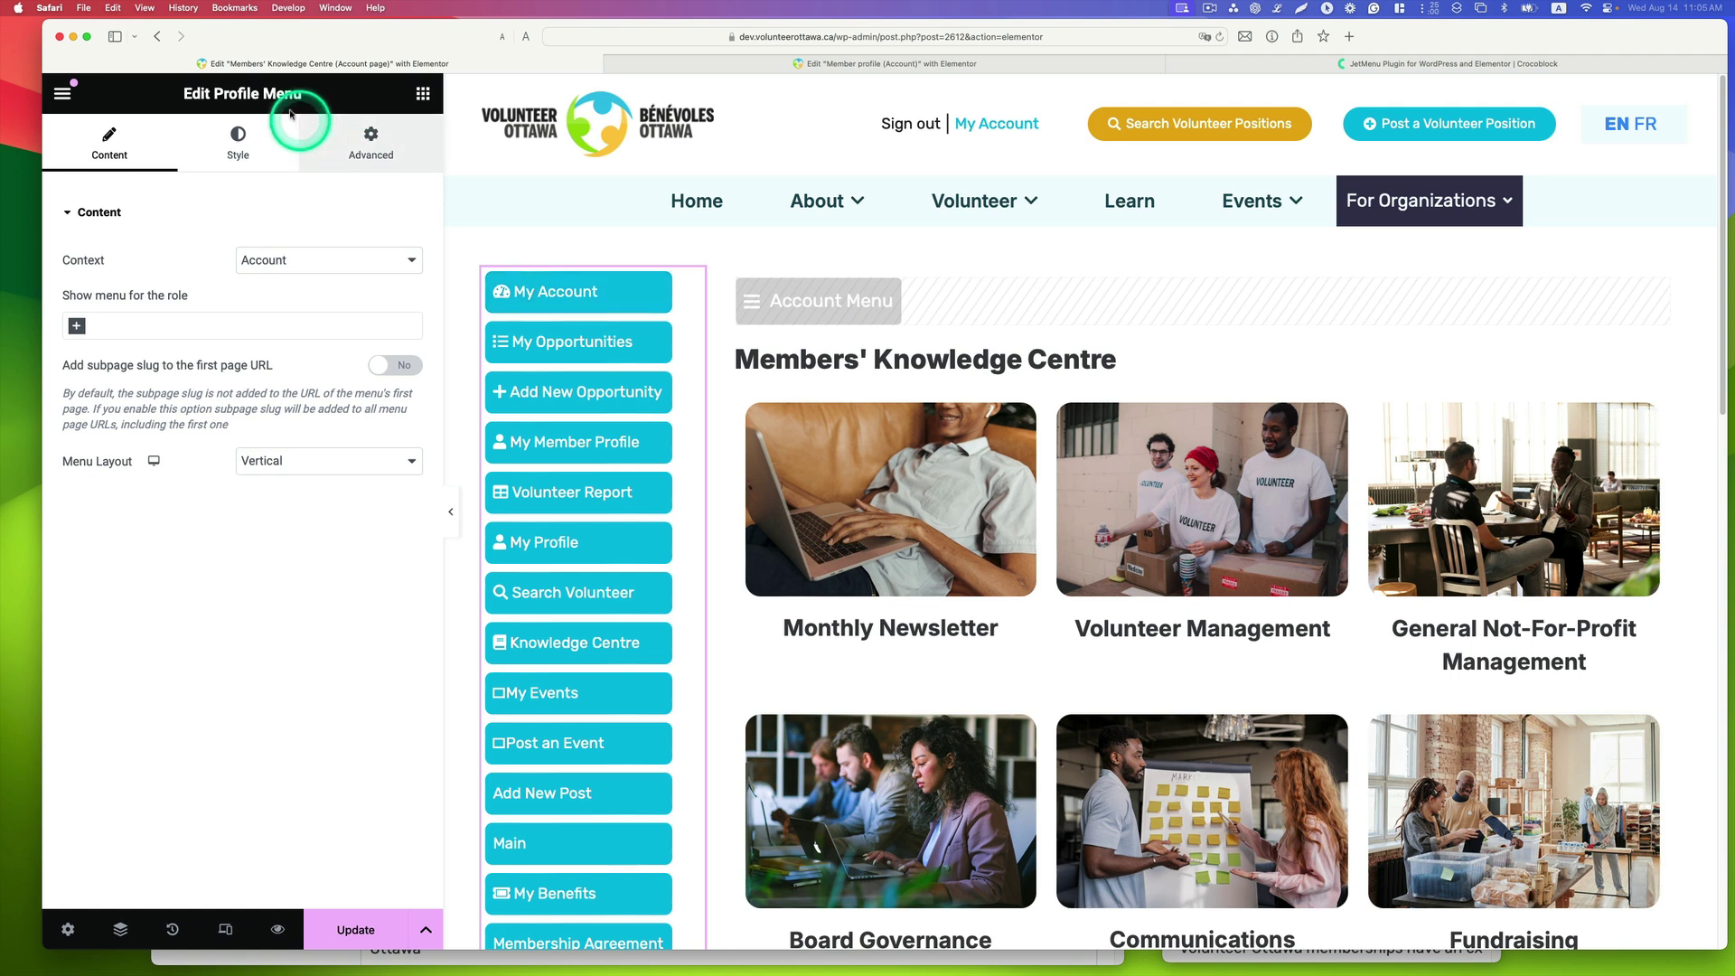
click(372, 137)
scroll(372, 218, down, 5)
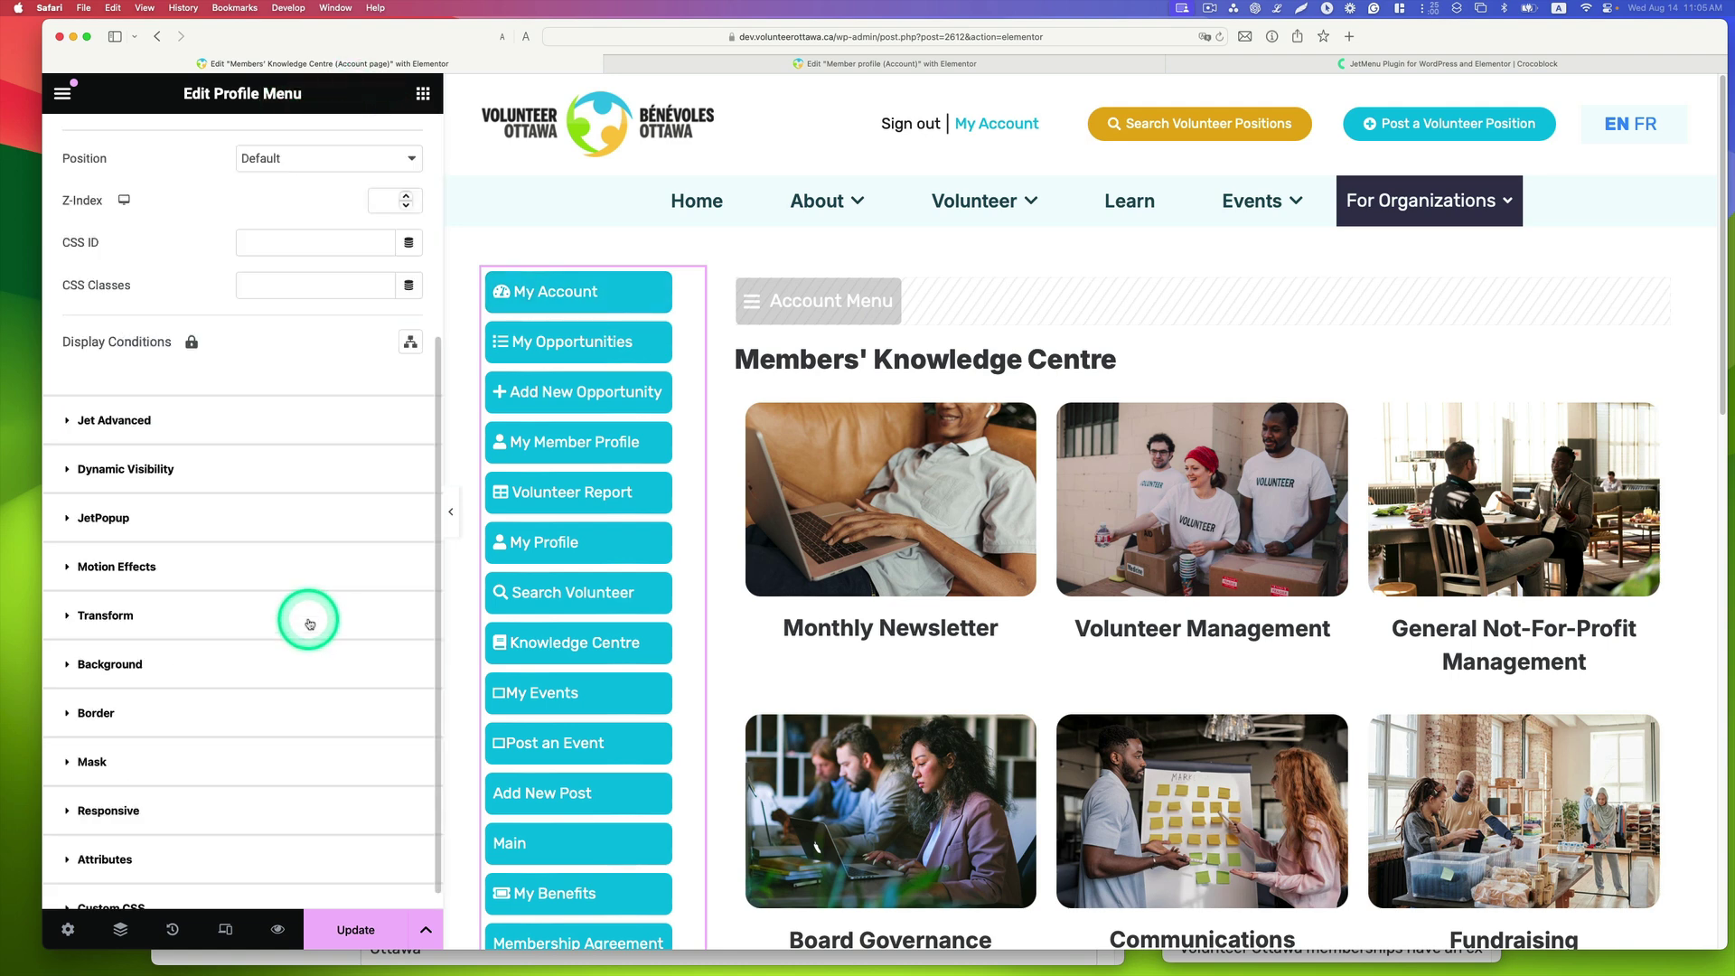
click(132, 811)
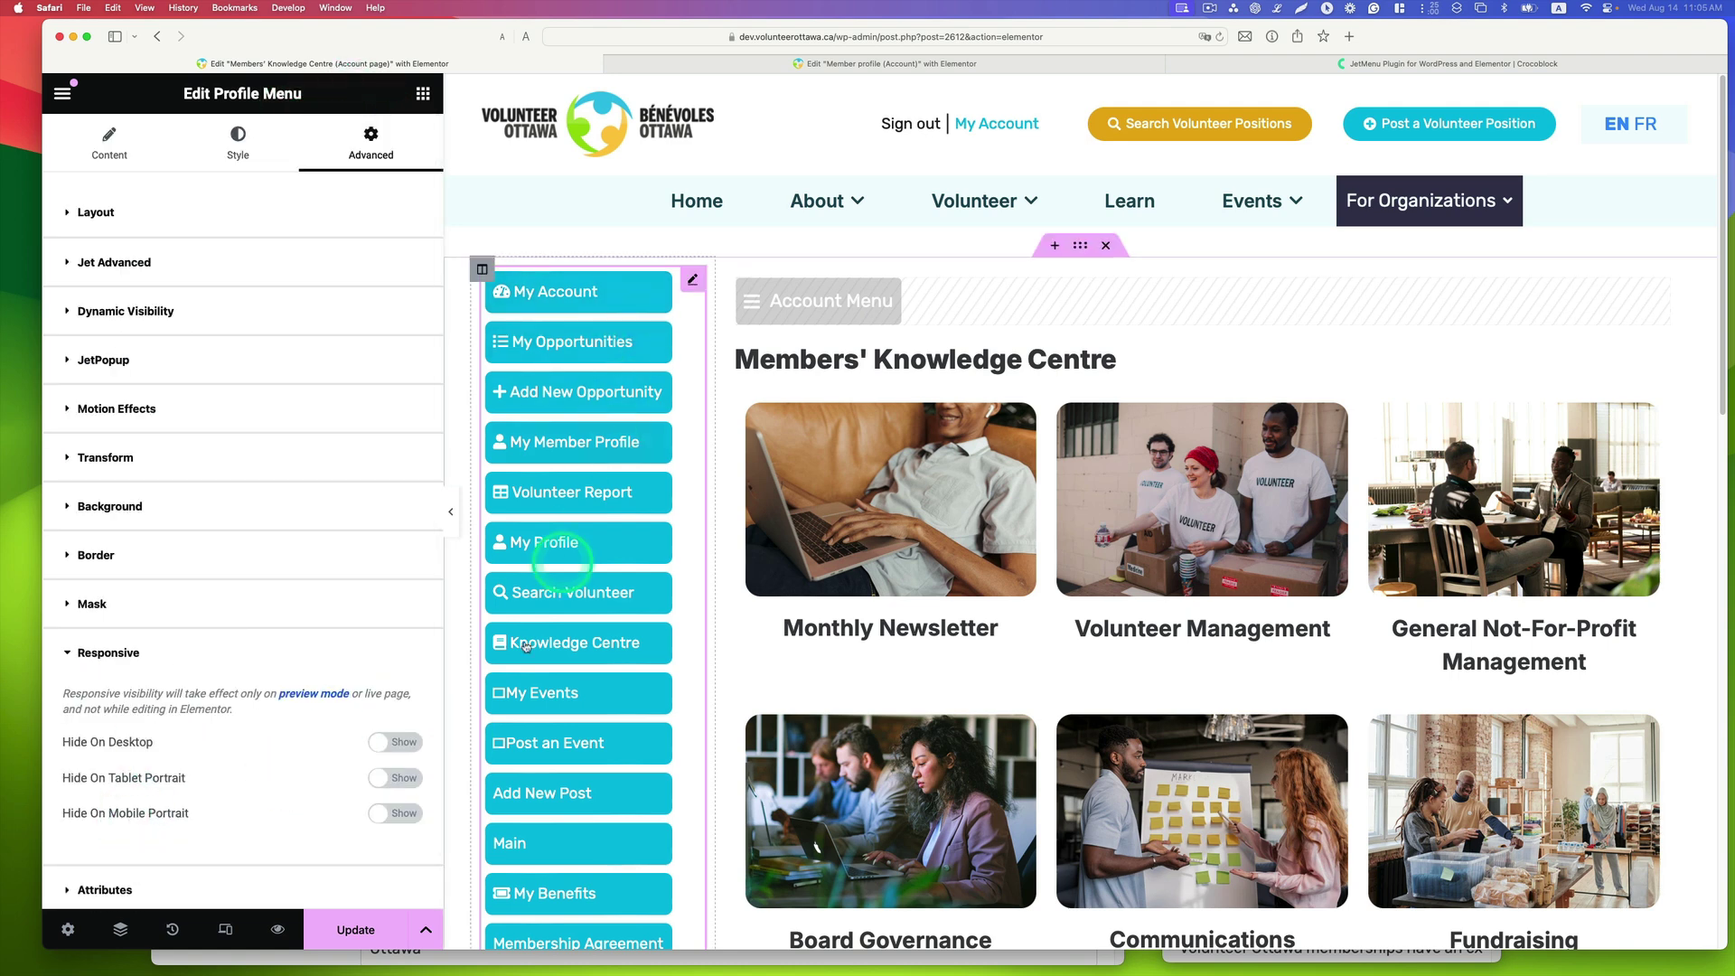
click(396, 778)
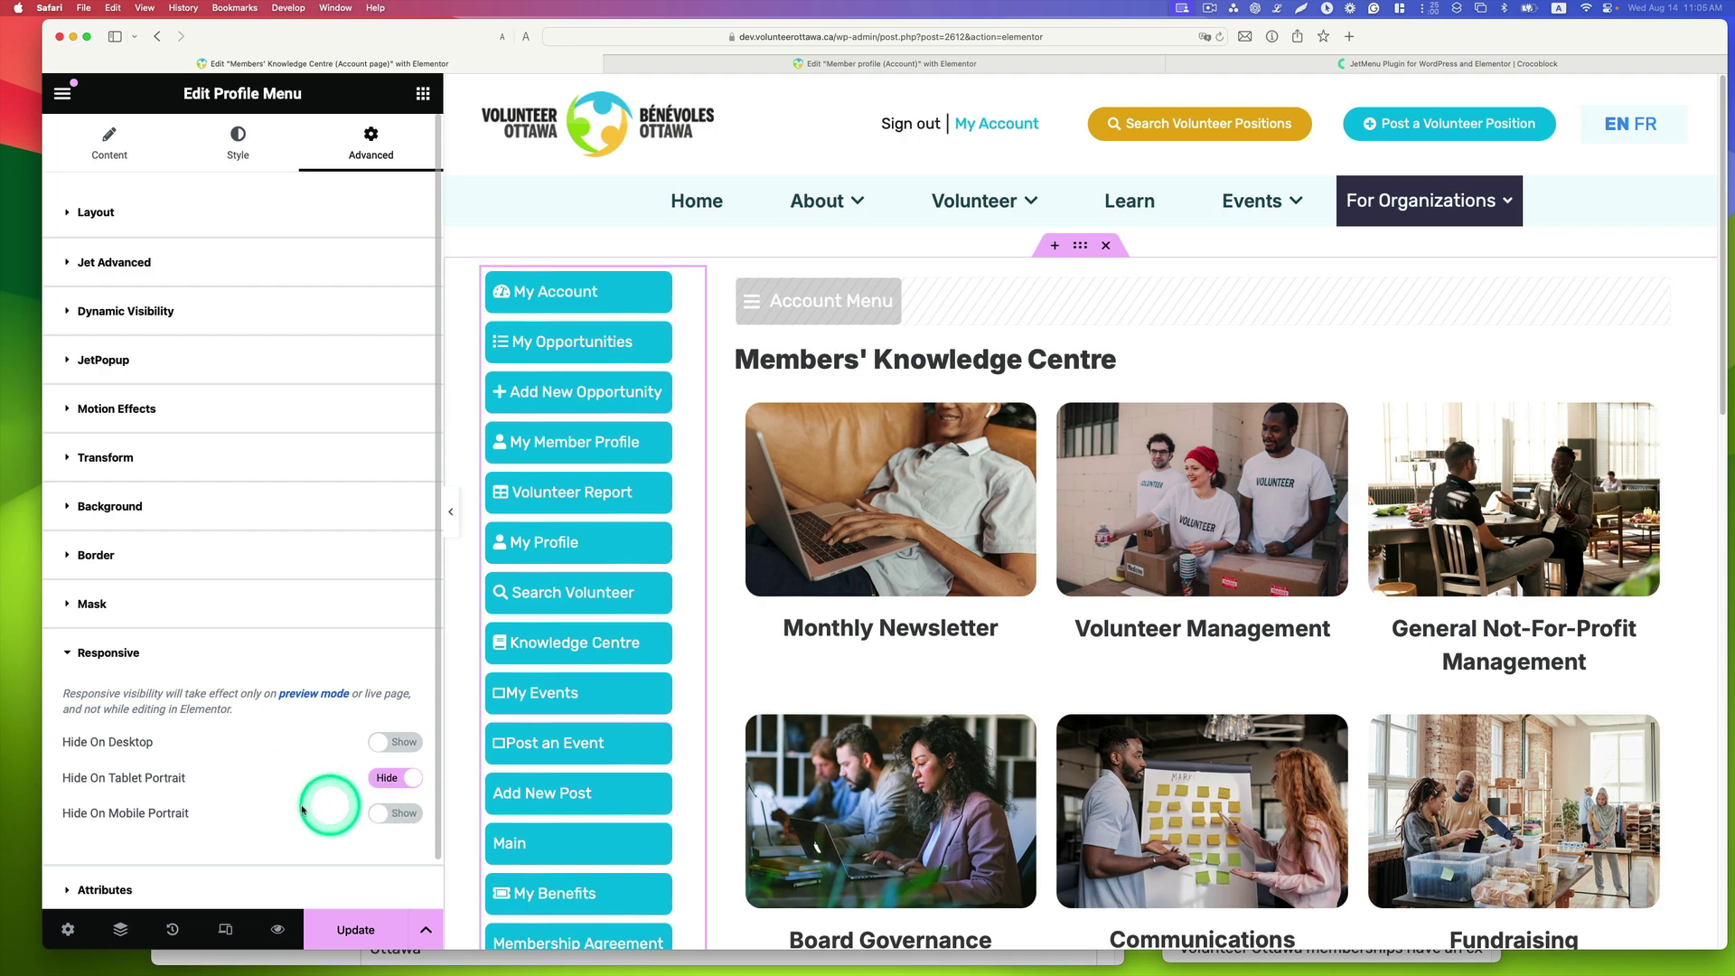
click(395, 813)
click(359, 930)
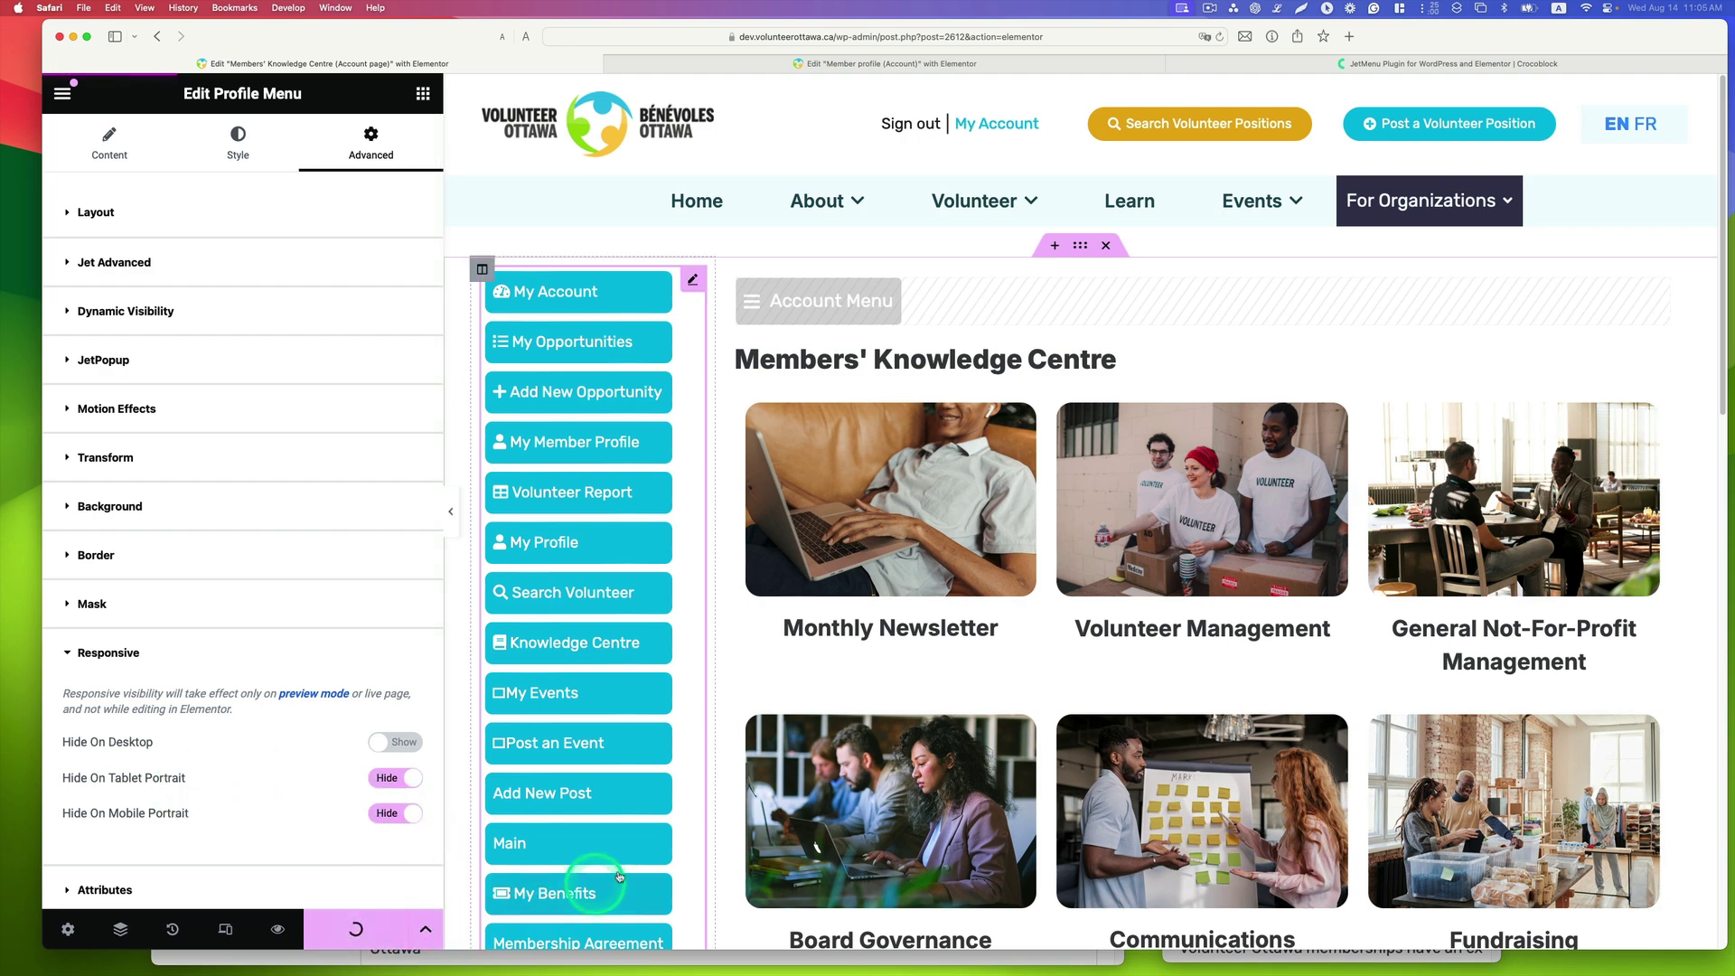
In the narrow Chrome window, load Knowledge Centre and open then close the Account Menu
key(ctrl+Up)
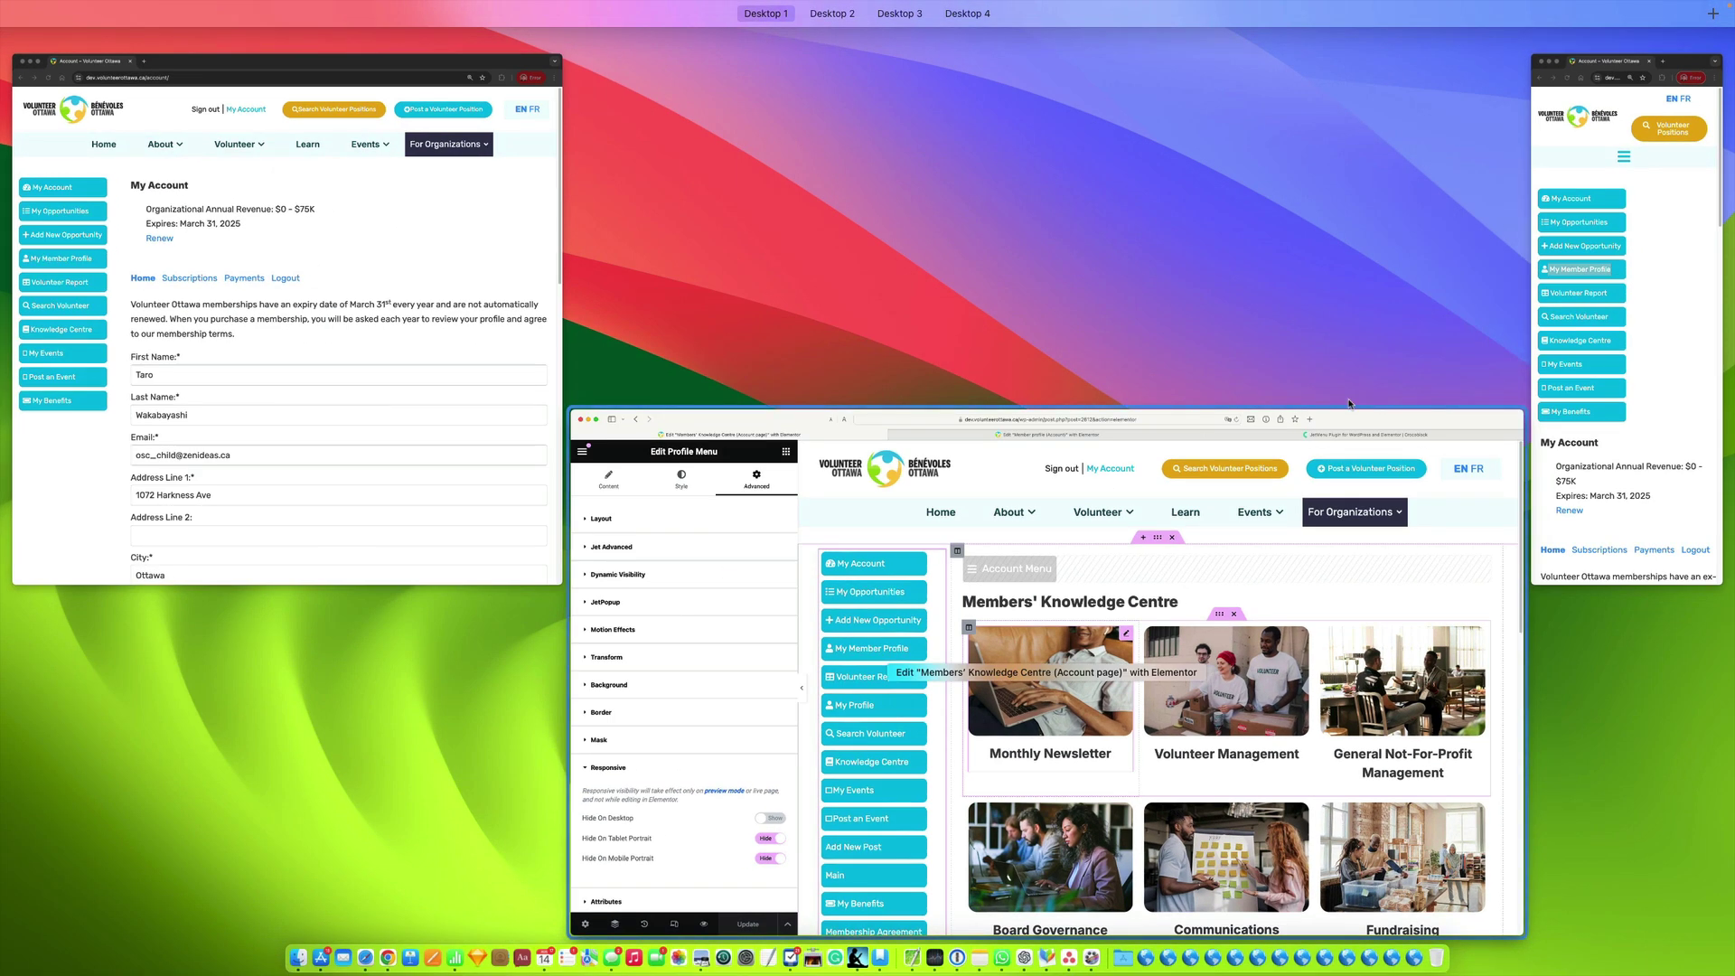
click(1646, 261)
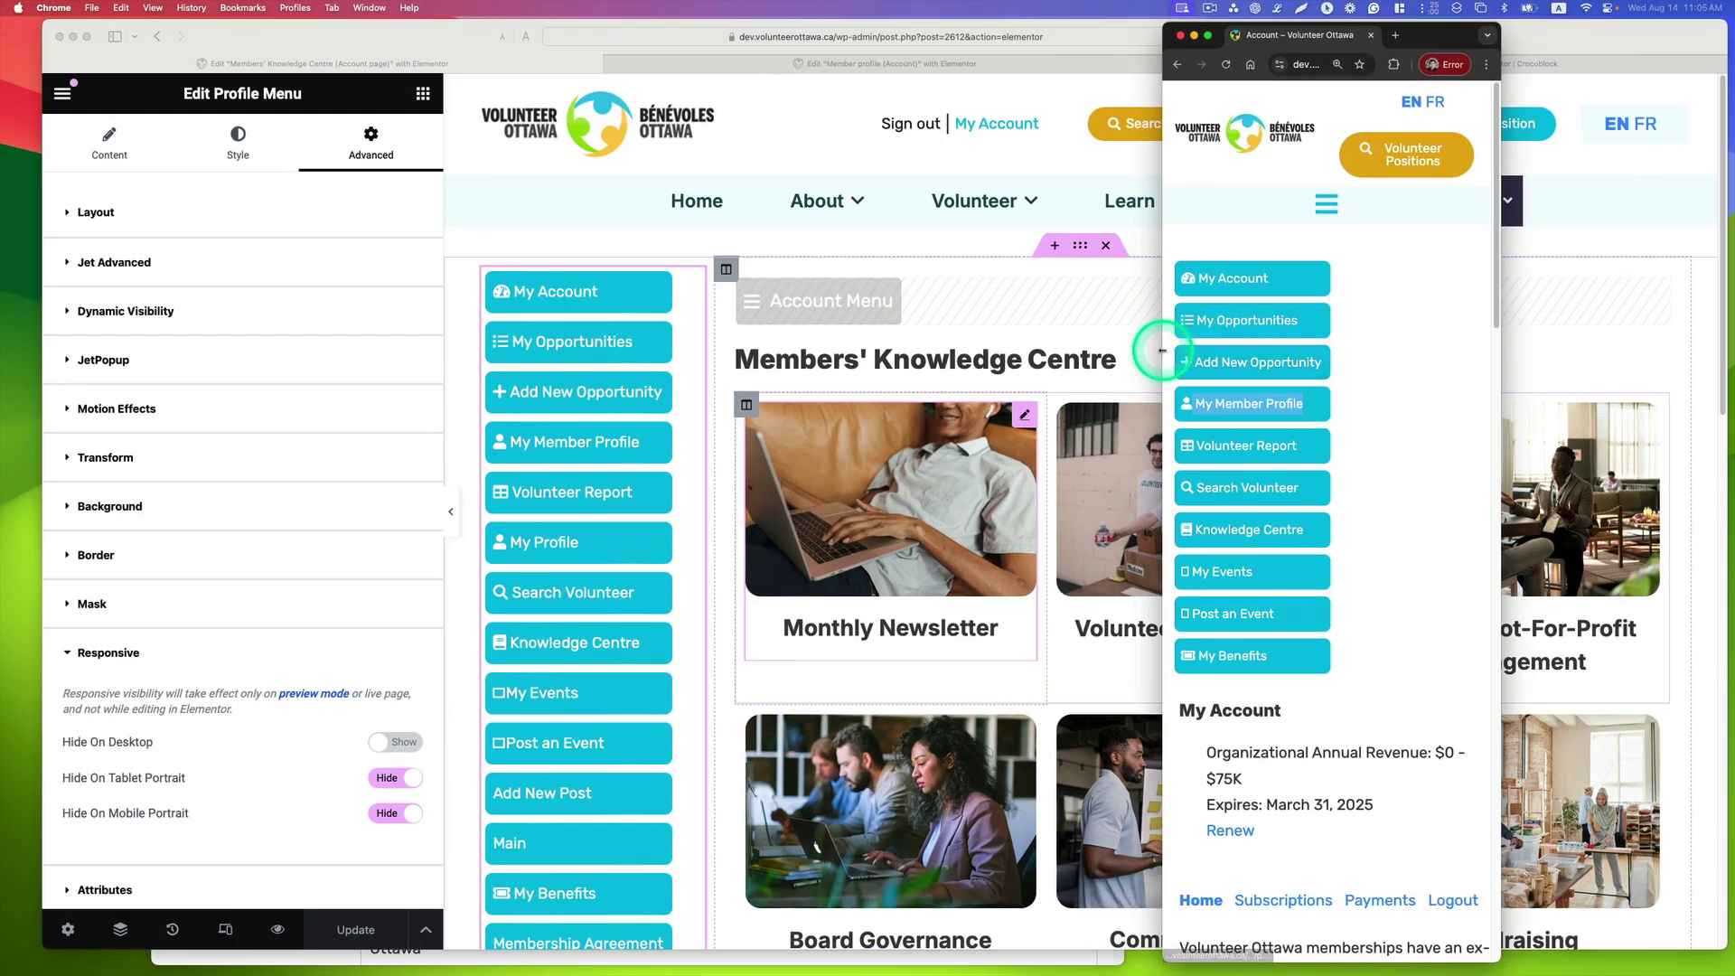
click(1226, 537)
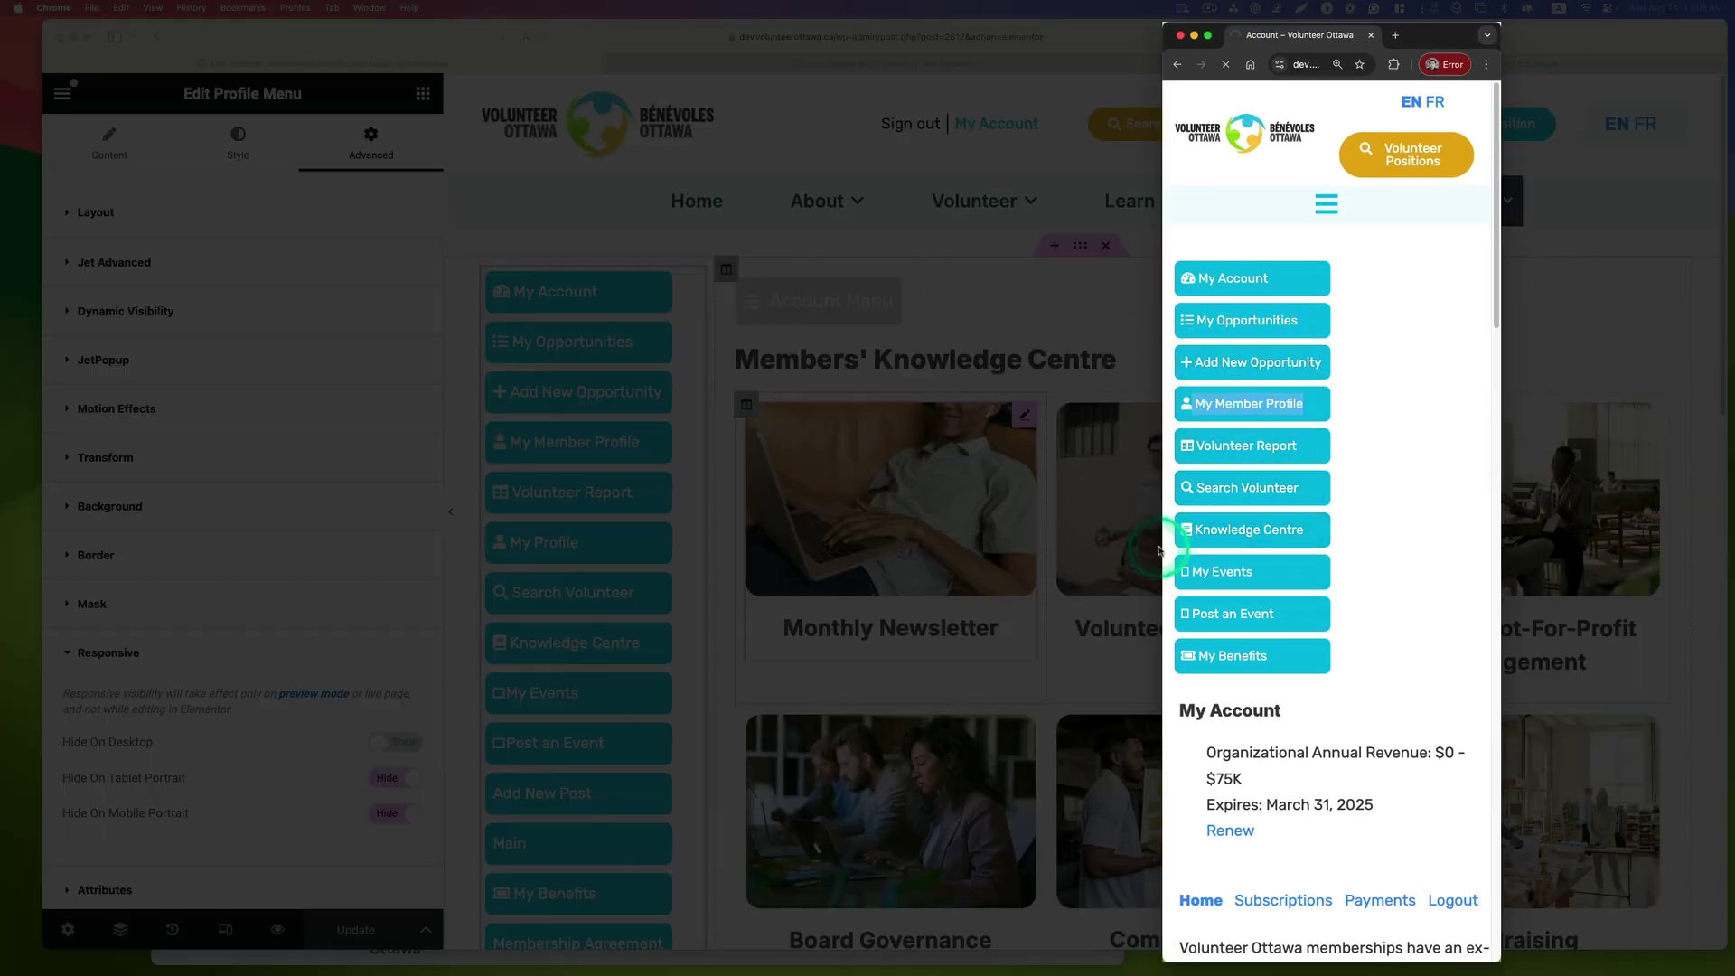
click(1373, 310)
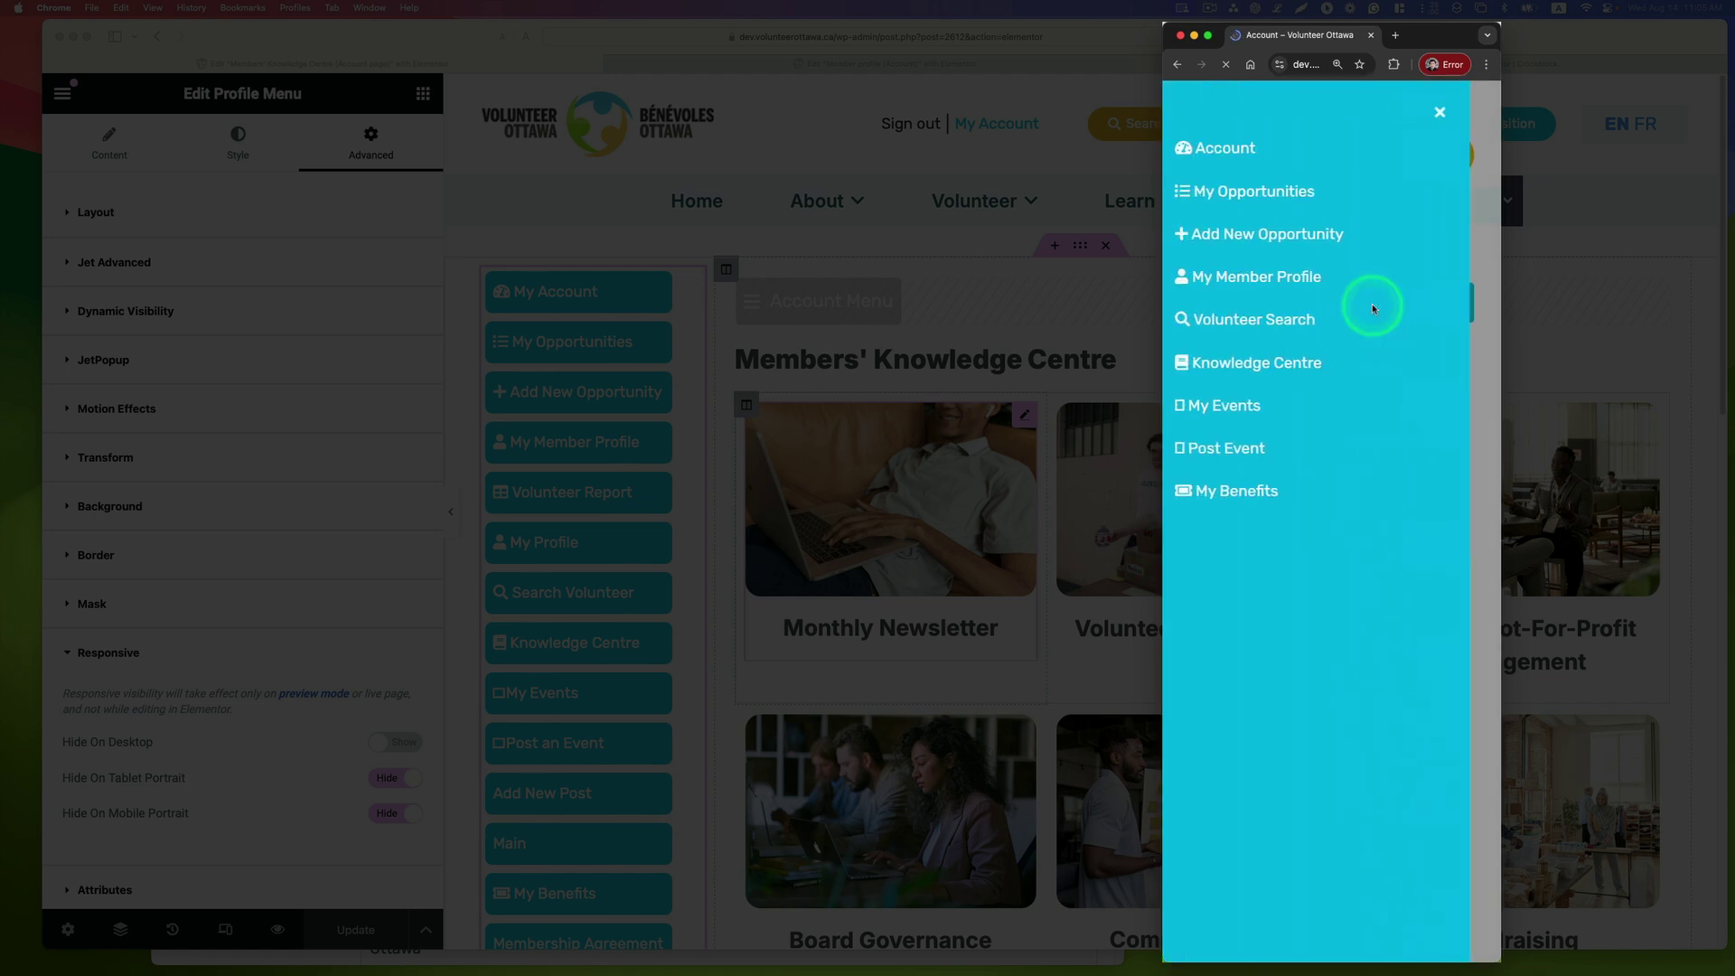
click(1443, 113)
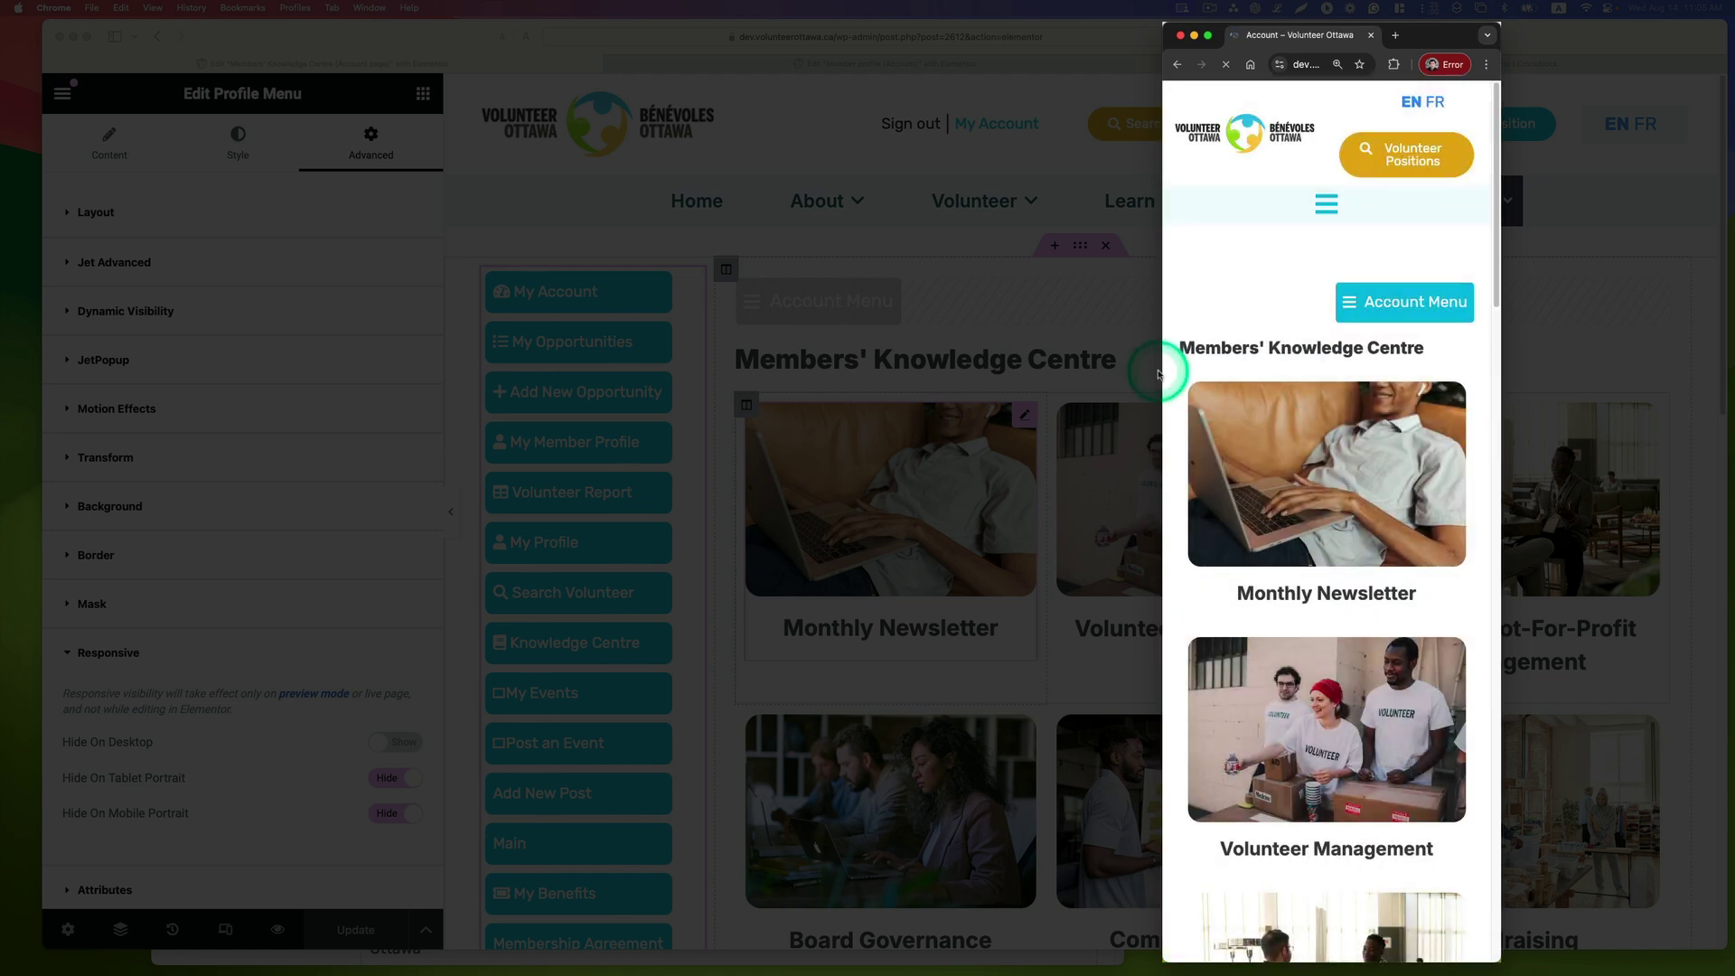
Widen the window to compare the desktop layout, narrow it back, and re-test the Account Menu
drag(1161, 367, 542, 384)
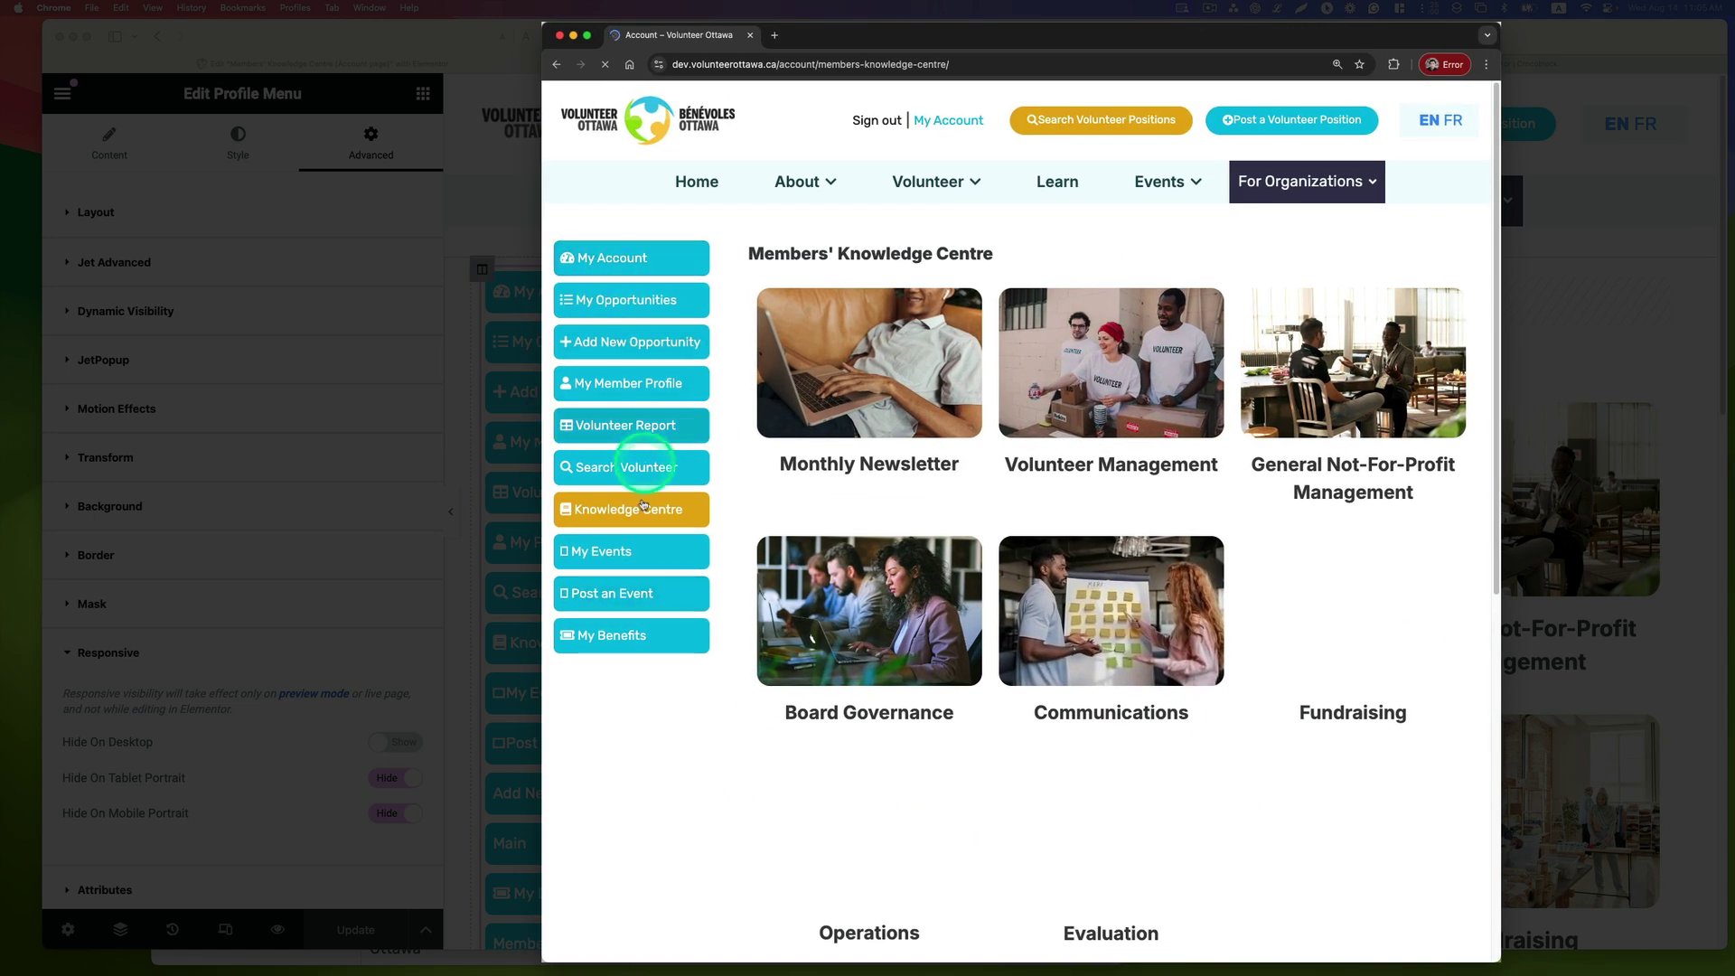
drag(543, 472, 1175, 458)
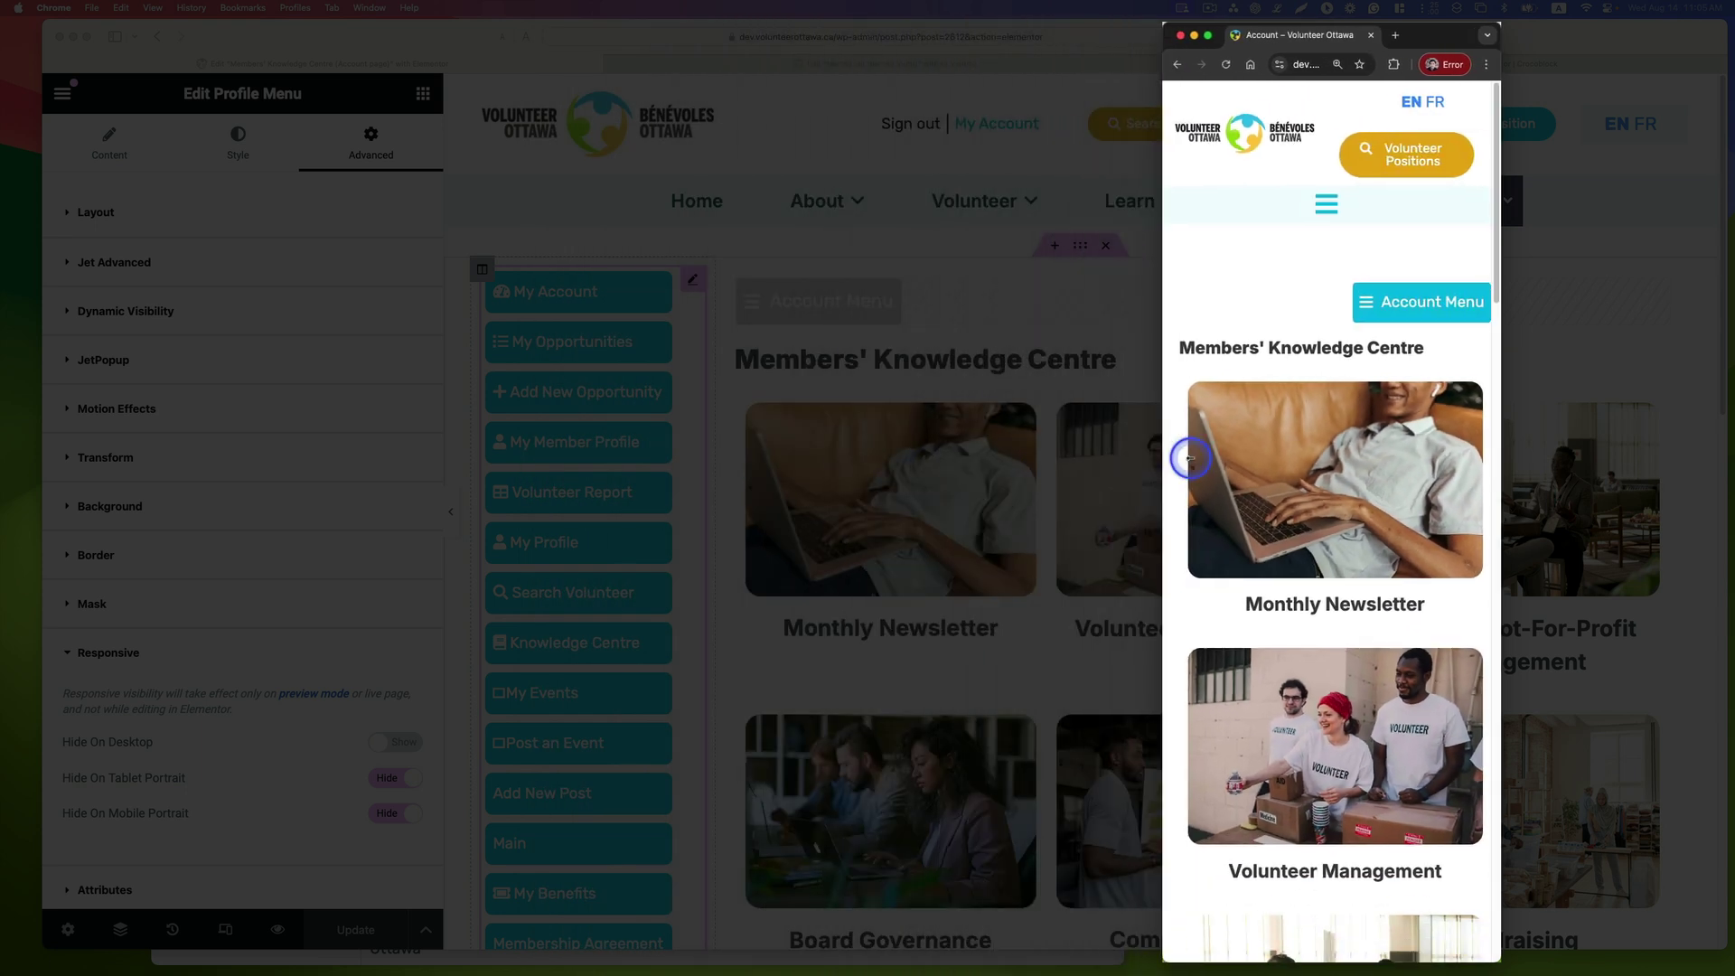
click(1391, 311)
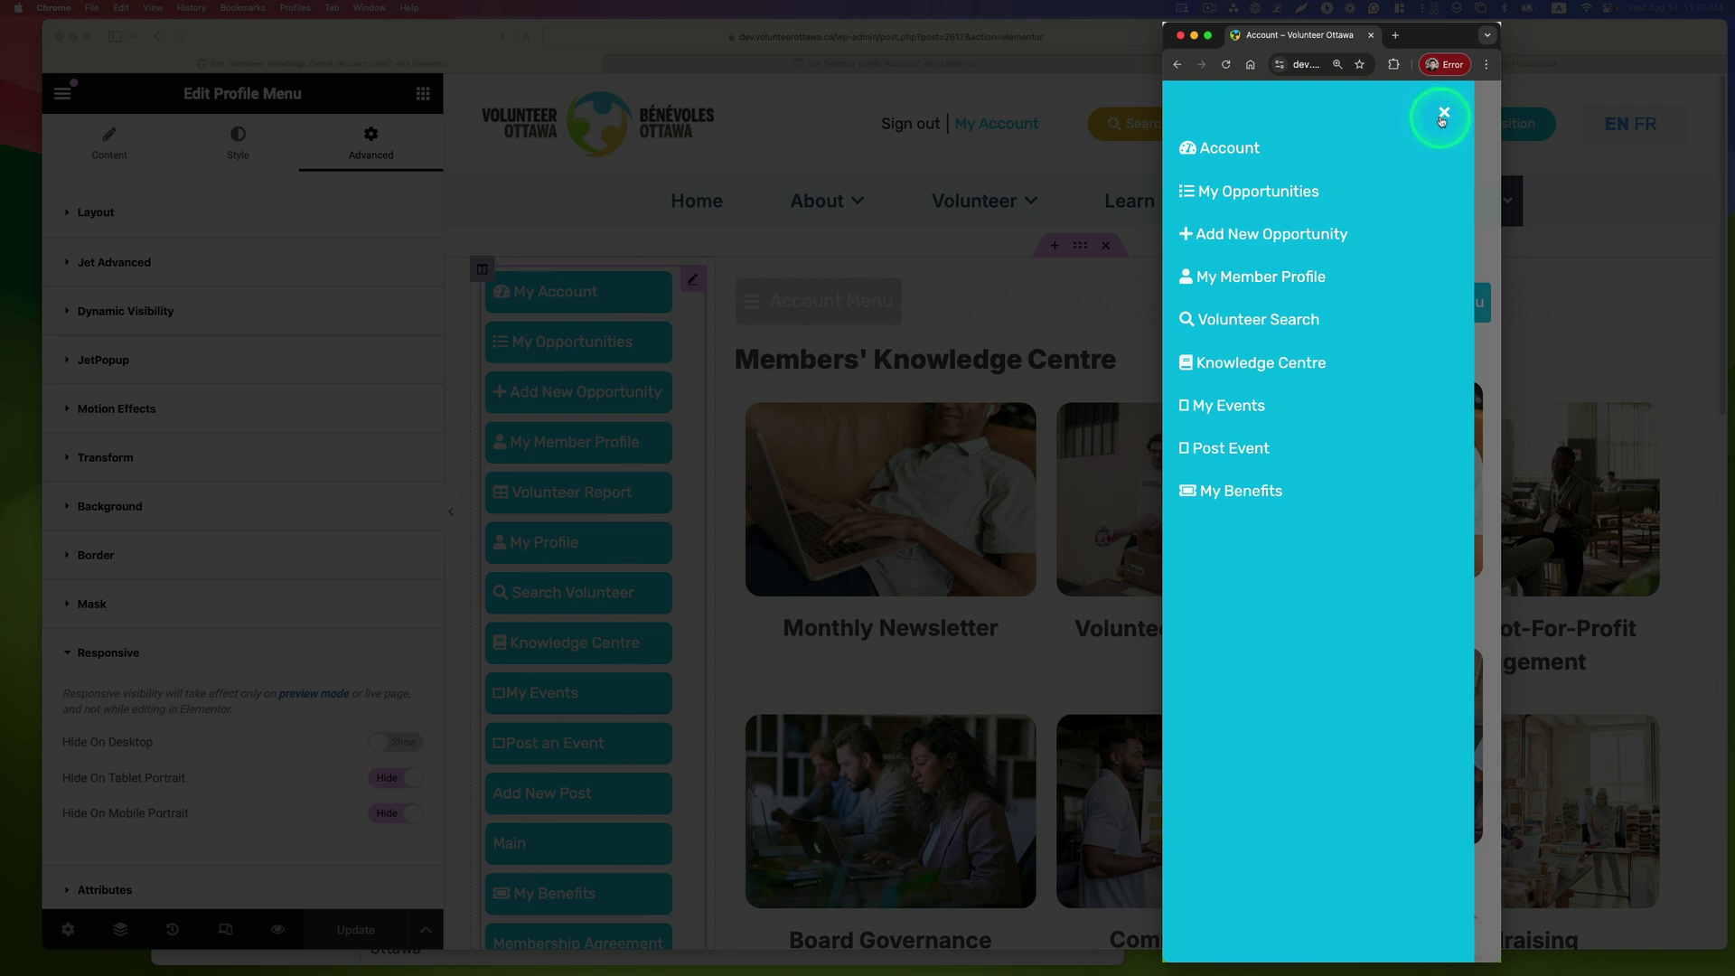
click(1442, 120)
click(1181, 421)
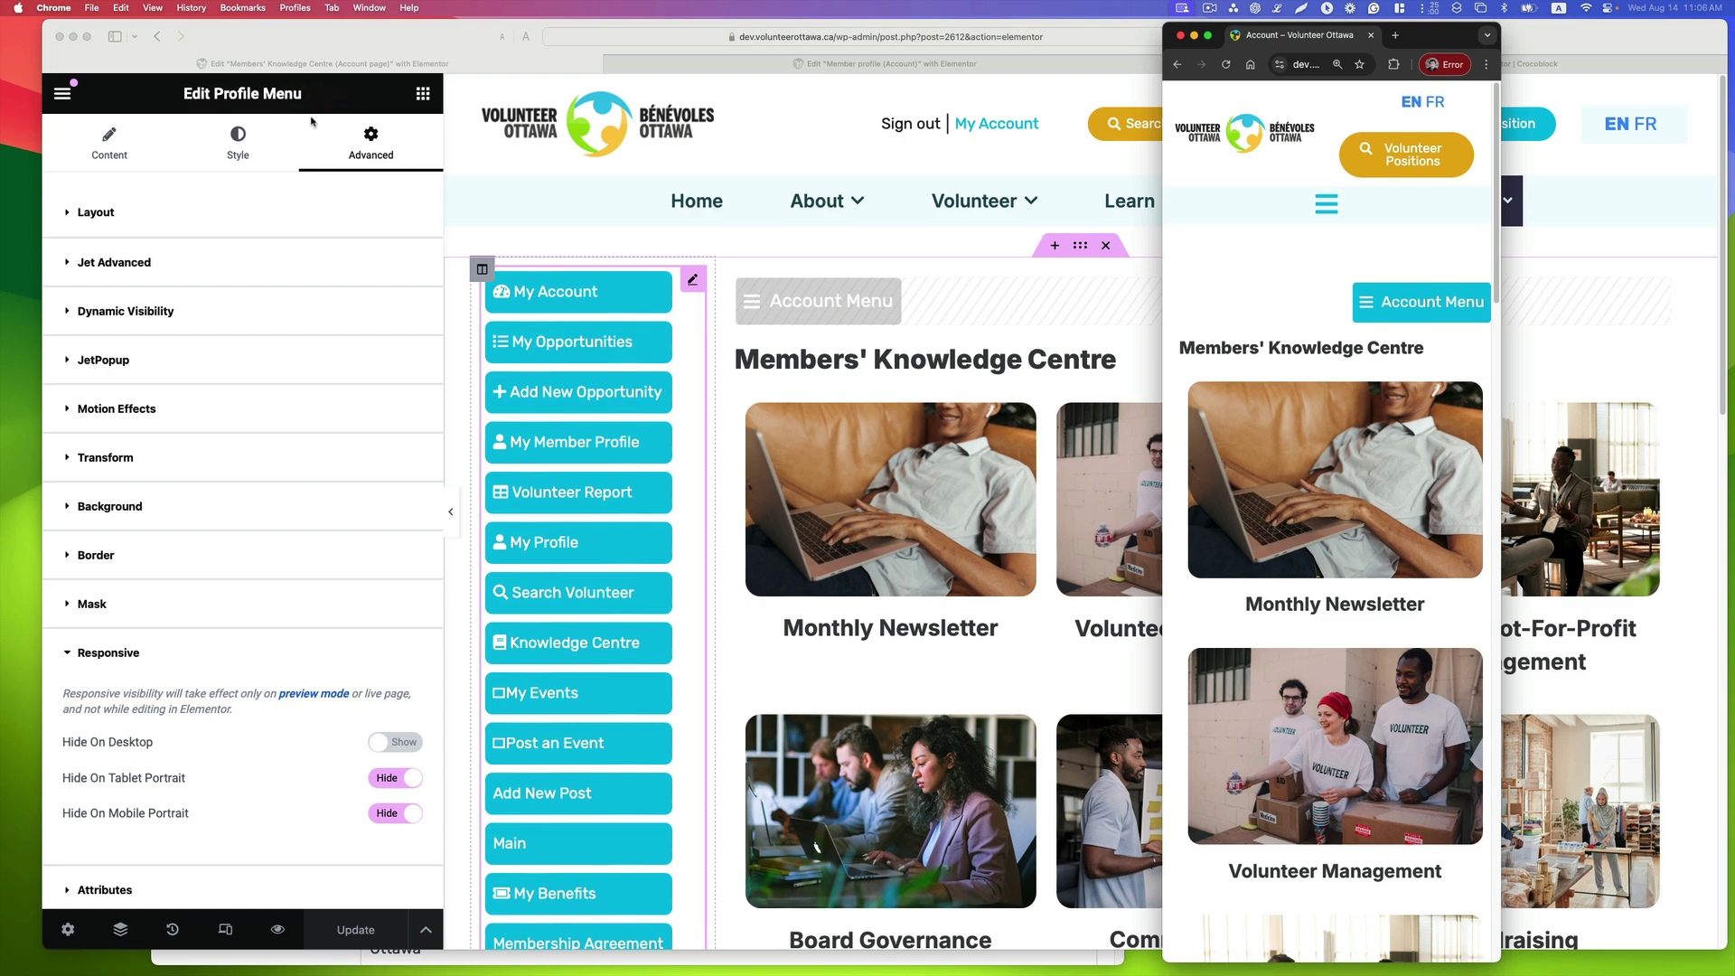
click(626, 187)
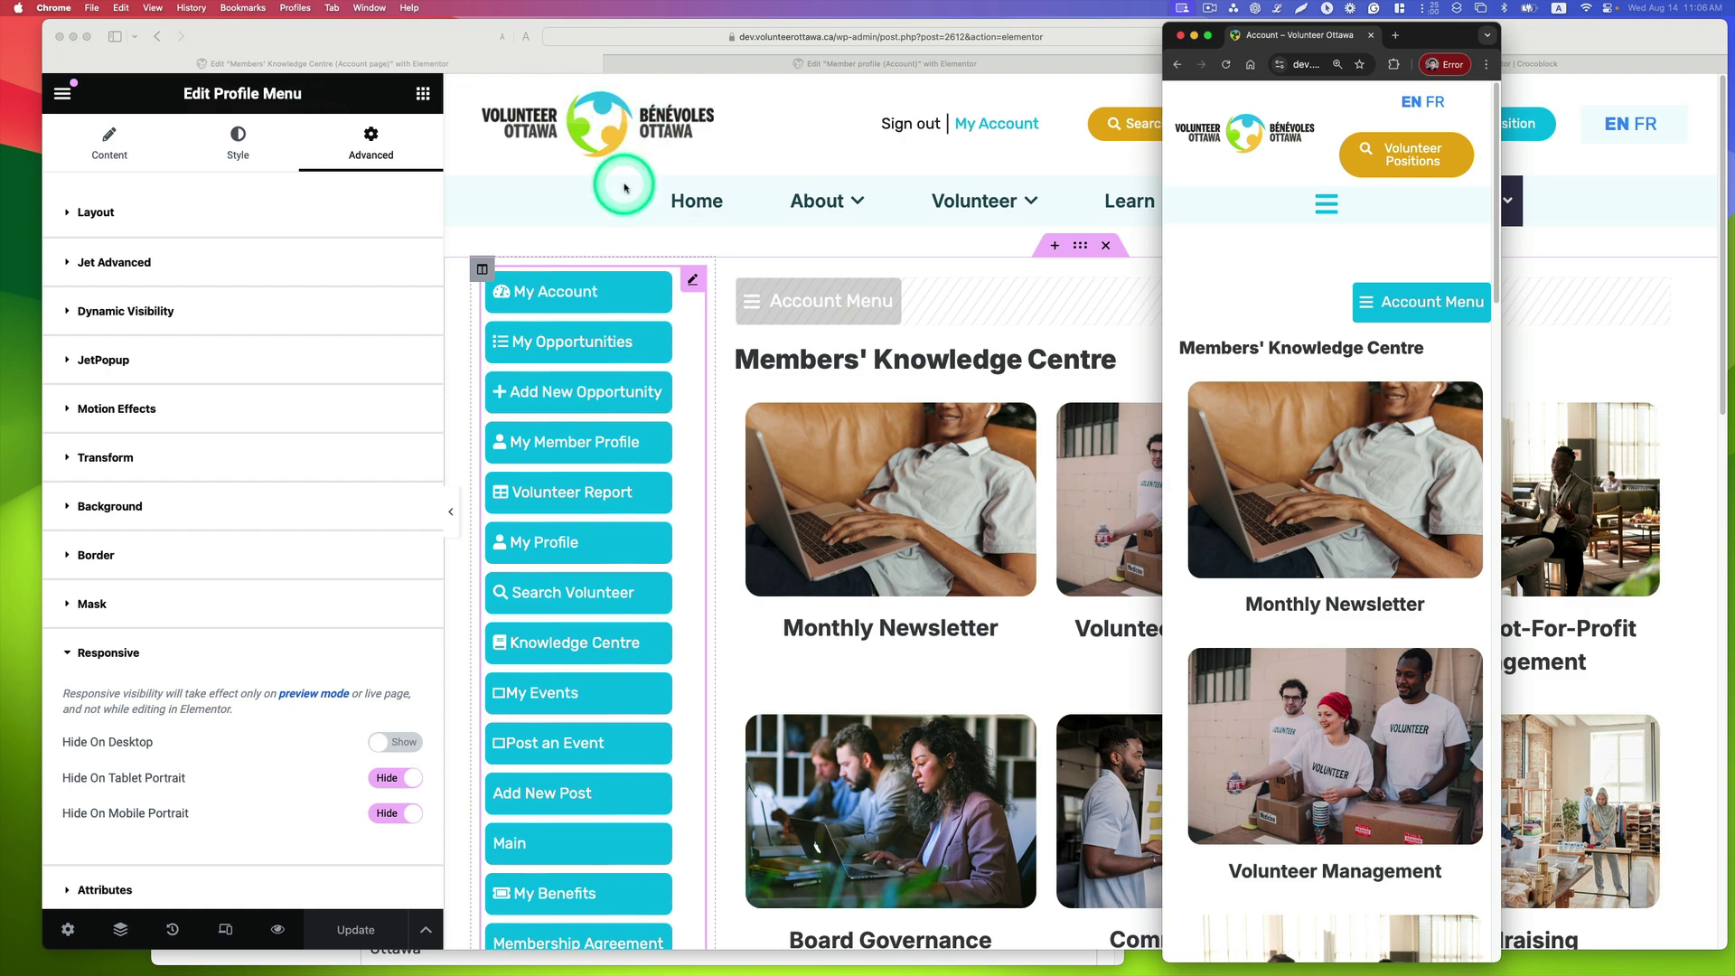